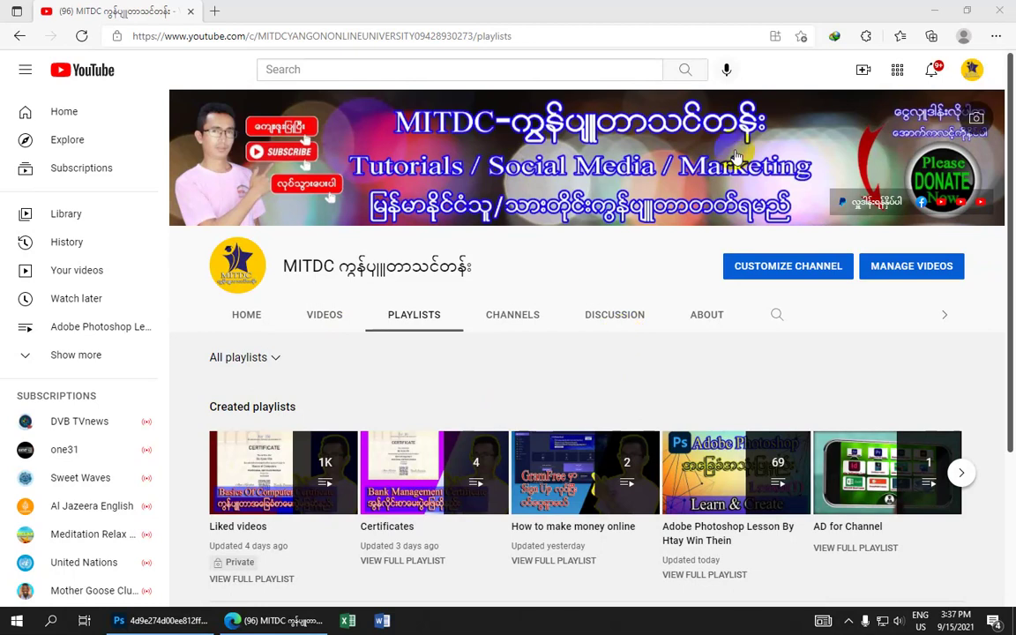
- Return to Photoshop and zoom in and out on the green room photo with the vase and double doors
{"action": "left_click", "coordinate": [936, 11]}
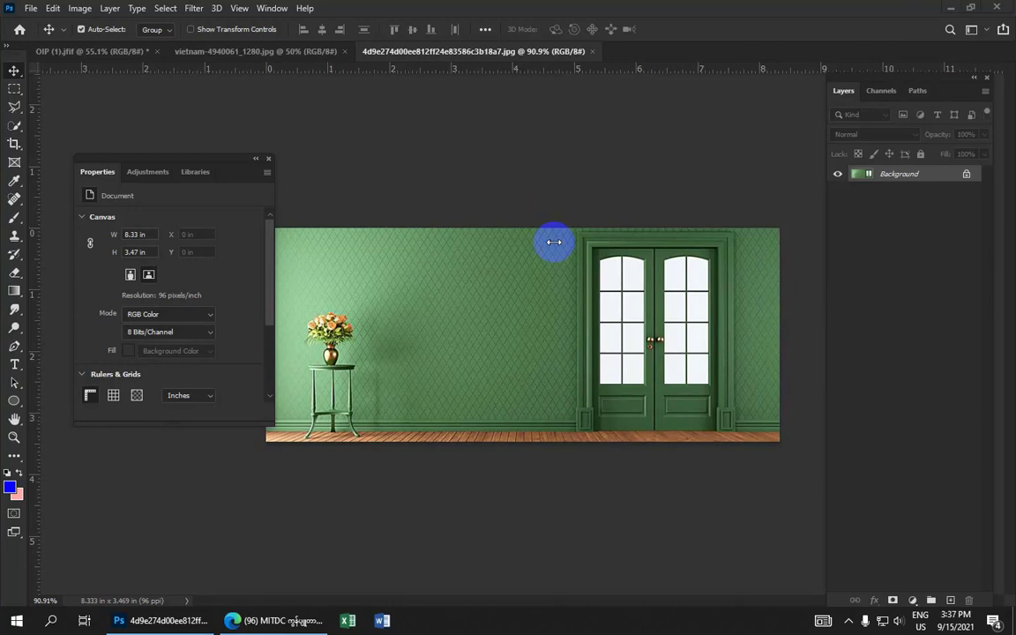
{"action": "scroll", "coordinate": [476, 264], "scroll_direction": "up", "scroll_amount": 1}
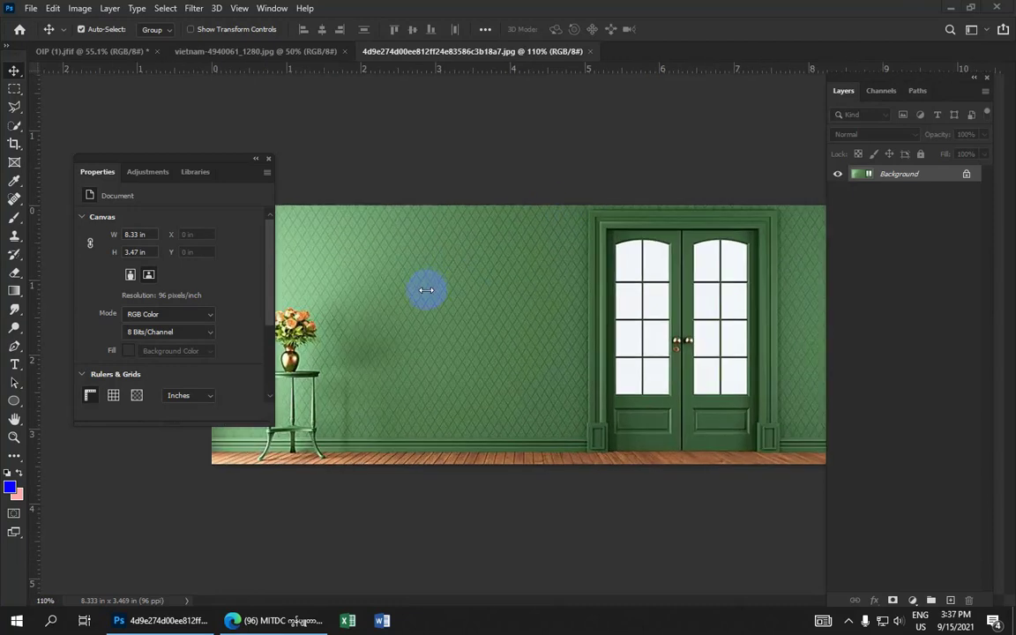
{"action": "scroll", "coordinate": [472, 294], "scroll_direction": "down", "scroll_amount": 1}
{"action": "scroll", "coordinate": [424, 185], "scroll_direction": "up", "scroll_amount": 2}
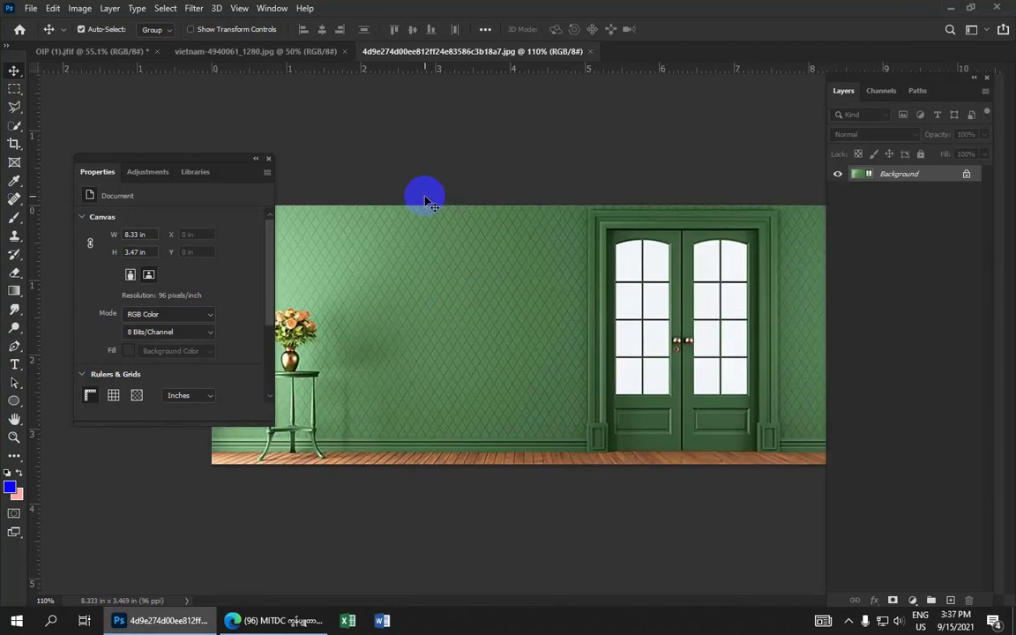
{"action": "scroll", "coordinate": [427, 216], "scroll_direction": "down", "scroll_amount": 1}
{"action": "scroll", "coordinate": [353, 318], "scroll_direction": "down", "scroll_amount": 1}
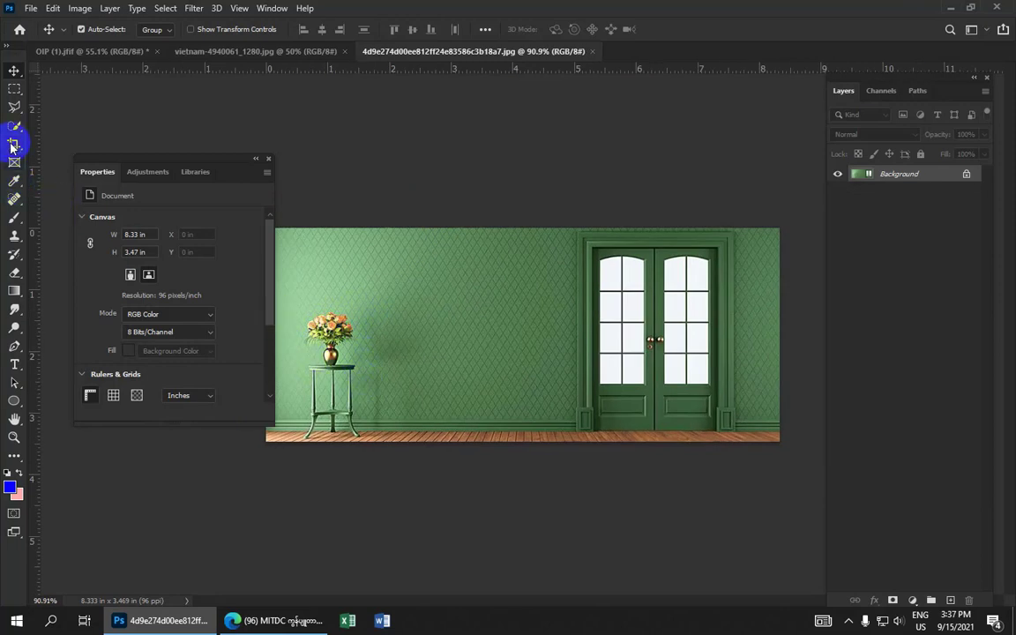
{"action": "left_click", "coordinate": [19, 236]}
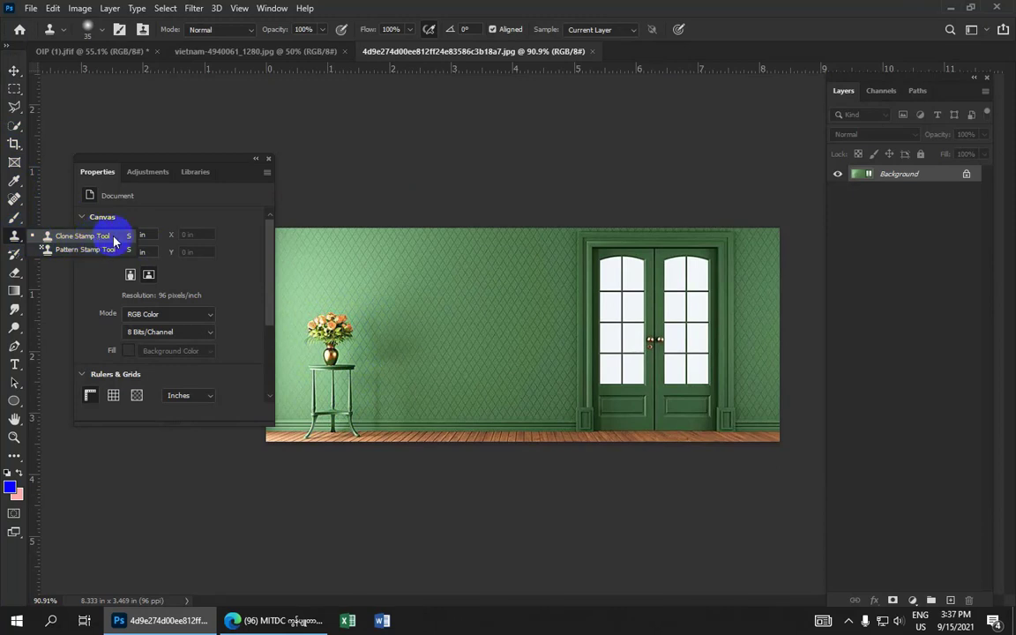
{"action": "left_click", "coordinate": [82, 237]}
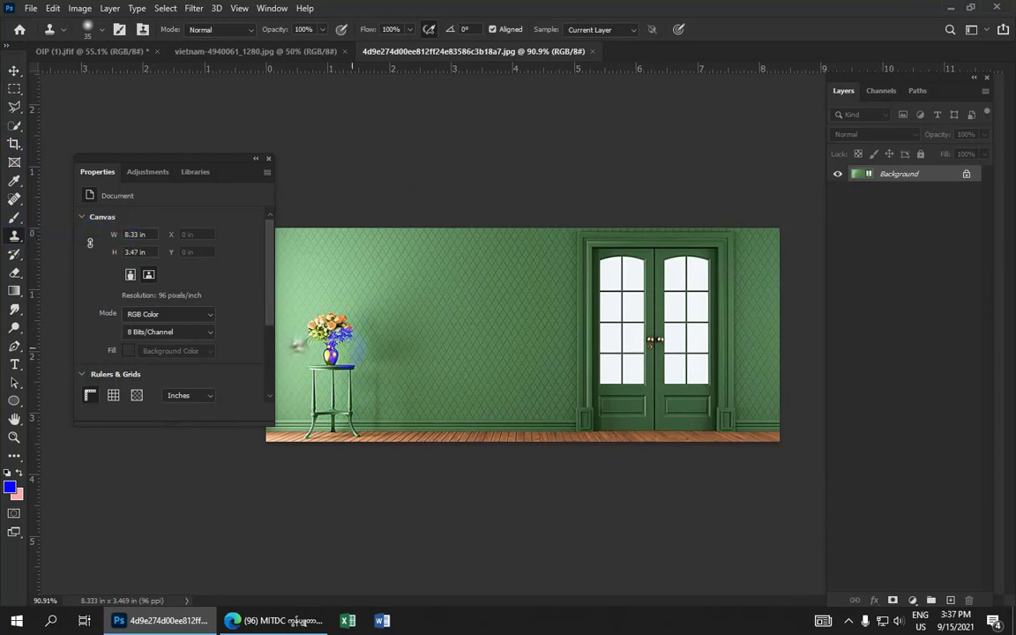
{"action": "left_click", "coordinate": [329, 333], "text": "alt"}
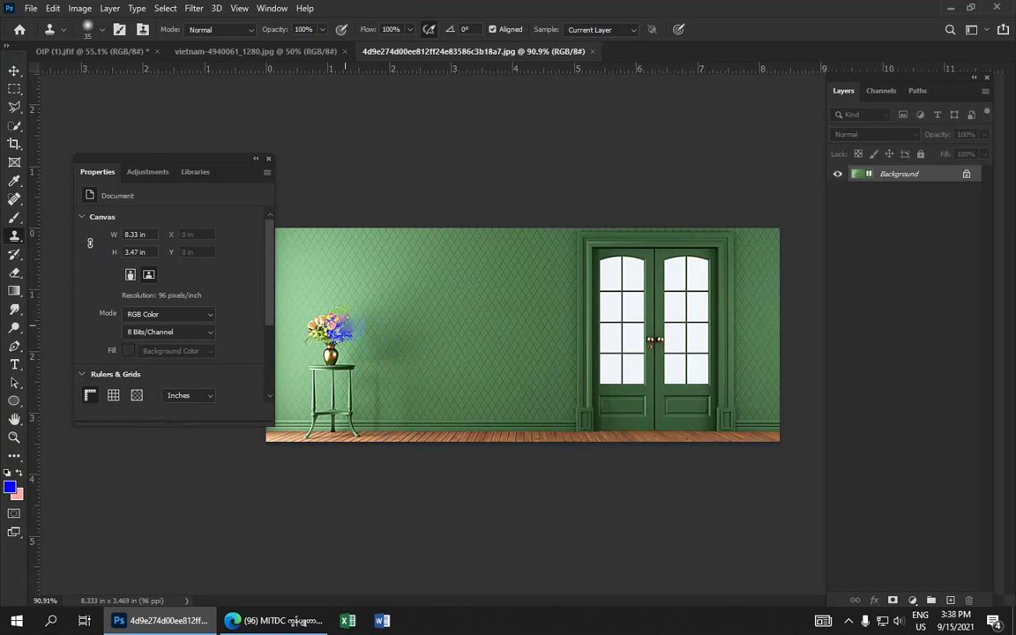
{"action": "left_click_drag", "start_coordinate": [329, 333], "coordinate": [333, 327]}
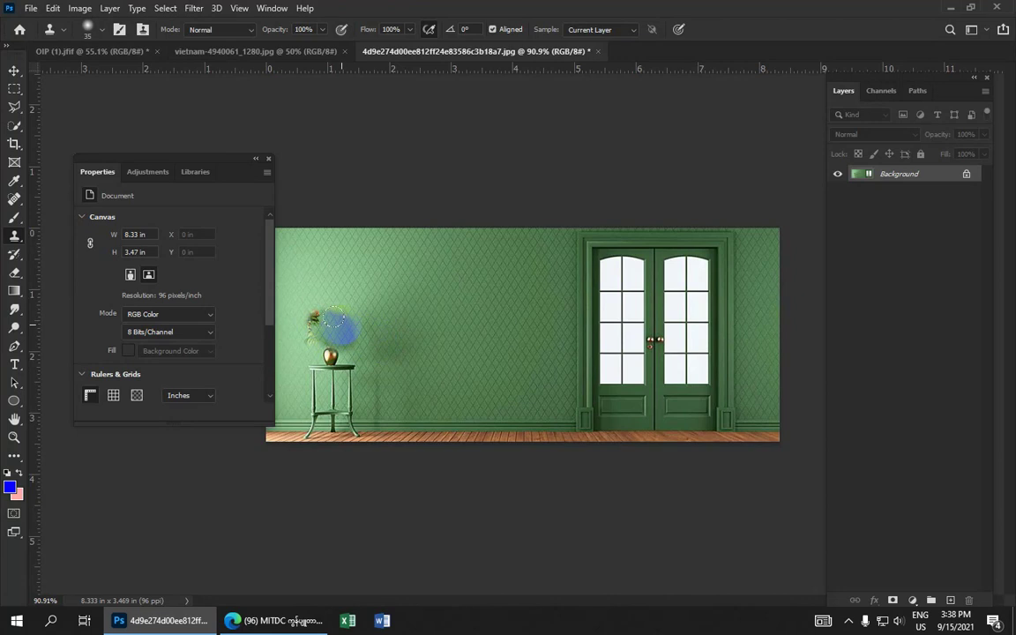
{"action": "left_click_drag", "start_coordinate": [333, 322], "coordinate": [344, 328]}
{"action": "key", "text": "bracketright"}
{"action": "key", "text": "bracketright"}
{"action": "key", "text": "bracketright"}
{"action": "mouse_move", "coordinate": [338, 324]}
{"action": "left_mouse_down"}
{"action": "mouse_move", "coordinate": [326, 323]}
{"action": "mouse_move", "coordinate": [315, 360]}
{"action": "mouse_move", "coordinate": [324, 358]}
{"action": "mouse_move", "coordinate": [306, 369]}
{"action": "mouse_move", "coordinate": [325, 344]}
{"action": "mouse_move", "coordinate": [351, 367]}
{"action": "mouse_move", "coordinate": [336, 325]}
{"action": "mouse_move", "coordinate": [349, 354]}
{"action": "left_mouse_up"}
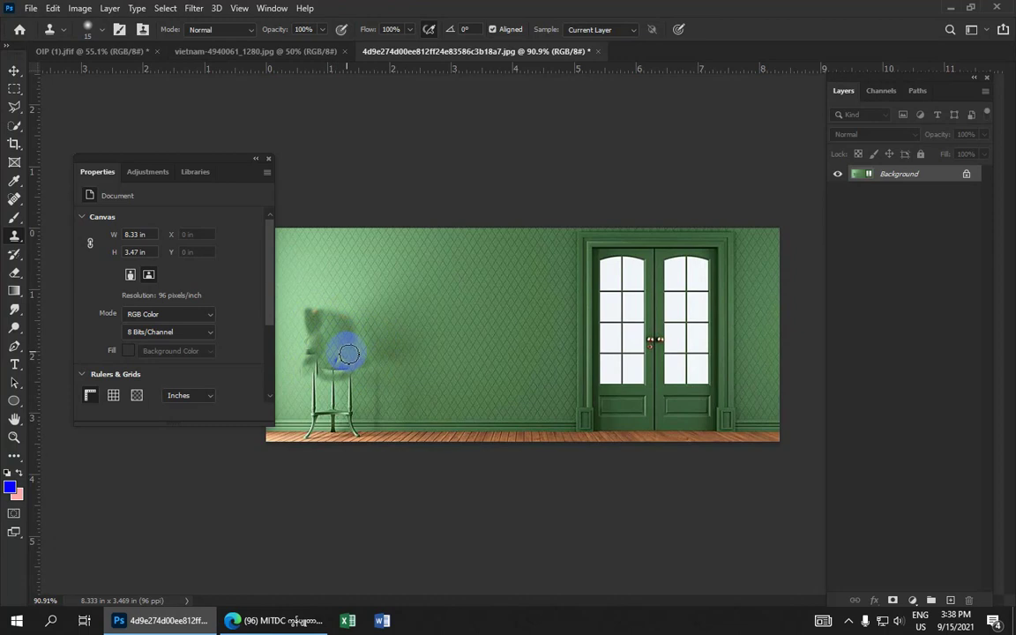
{"action": "left_click_drag", "start_coordinate": [348, 354], "coordinate": [350, 357]}
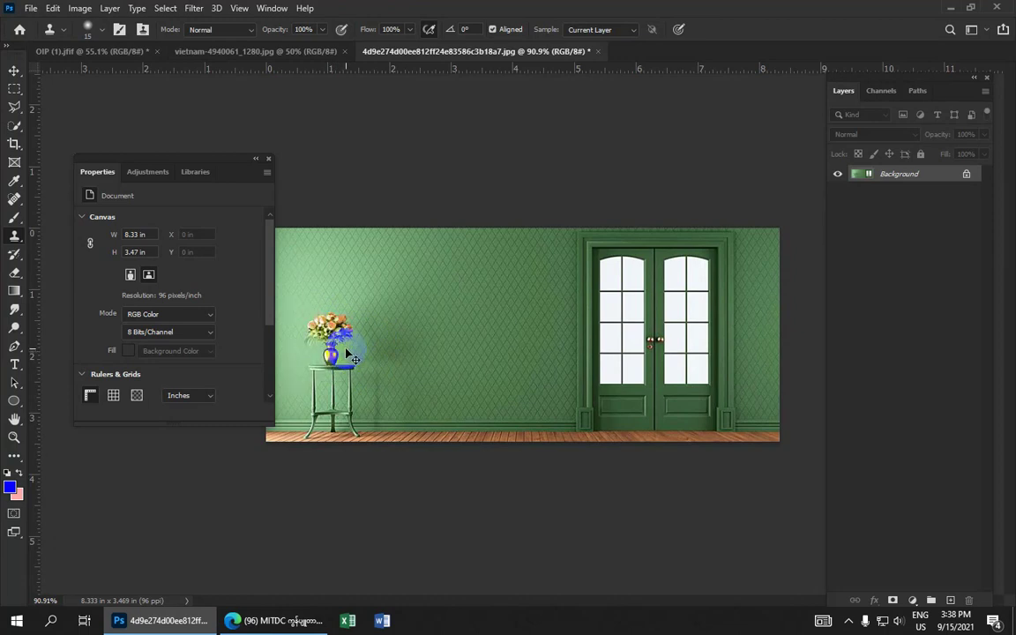
{"action": "key", "text": "ctrl+1"}
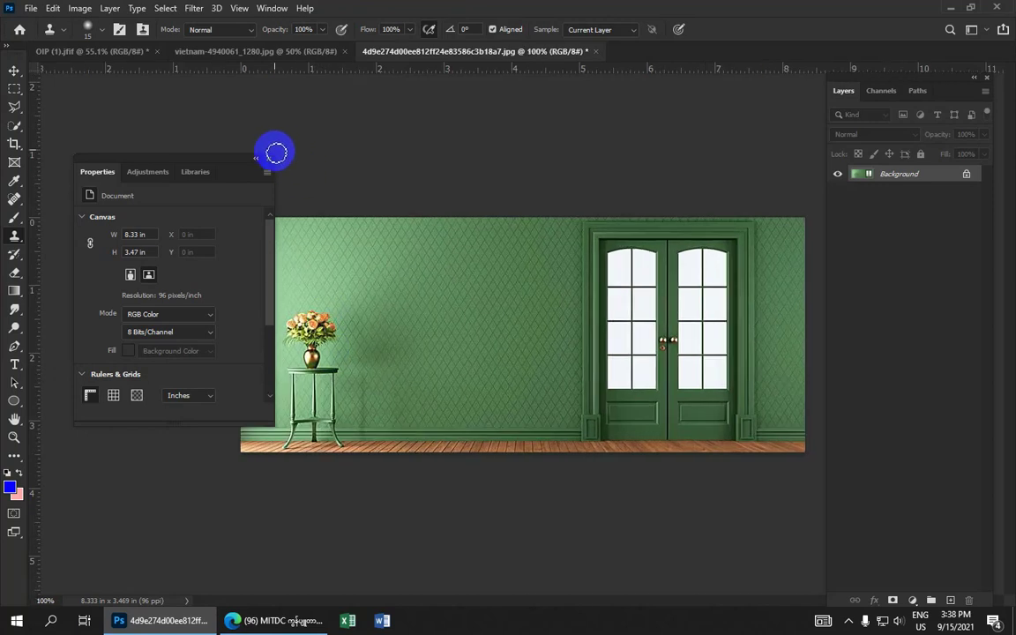
- Open Vanishing Point and draw a four-corner perspective plane around the vase and side table
{"action": "left_click", "coordinate": [195, 9]}
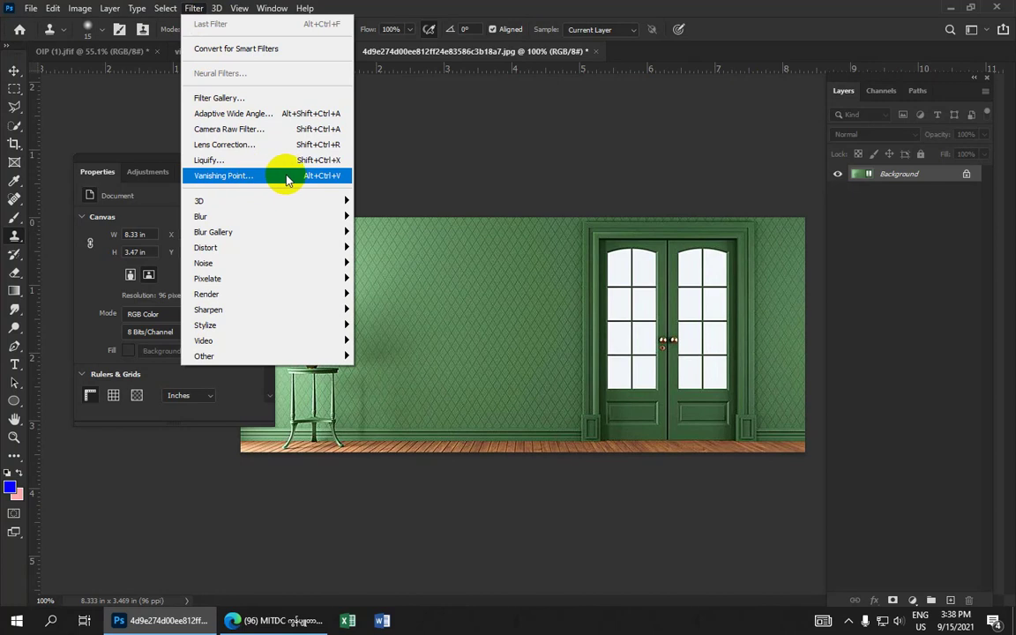
{"action": "left_click", "coordinate": [307, 177]}
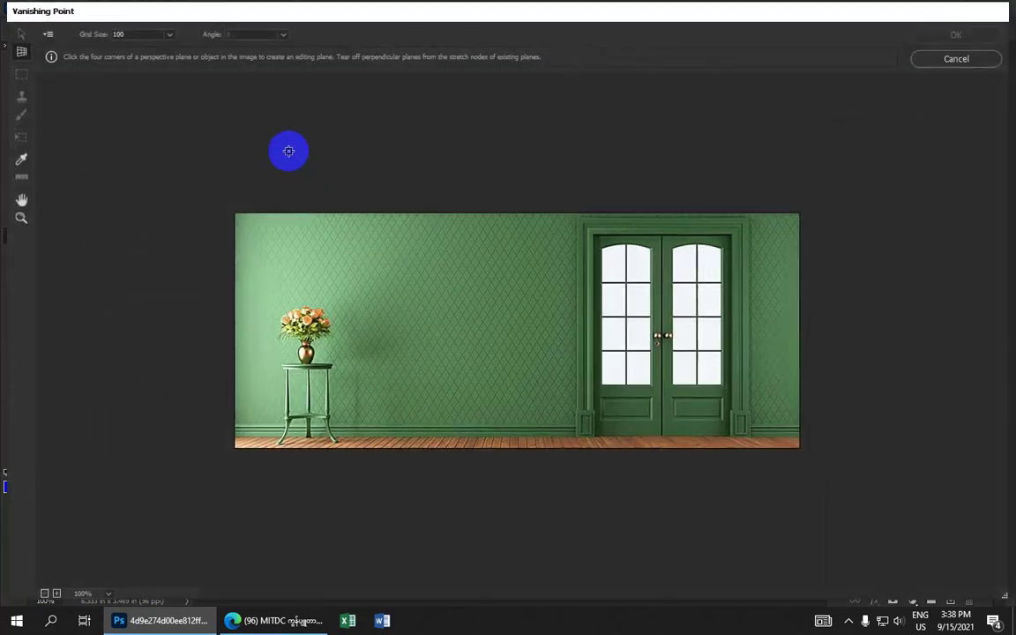
{"action": "left_click", "coordinate": [23, 56]}
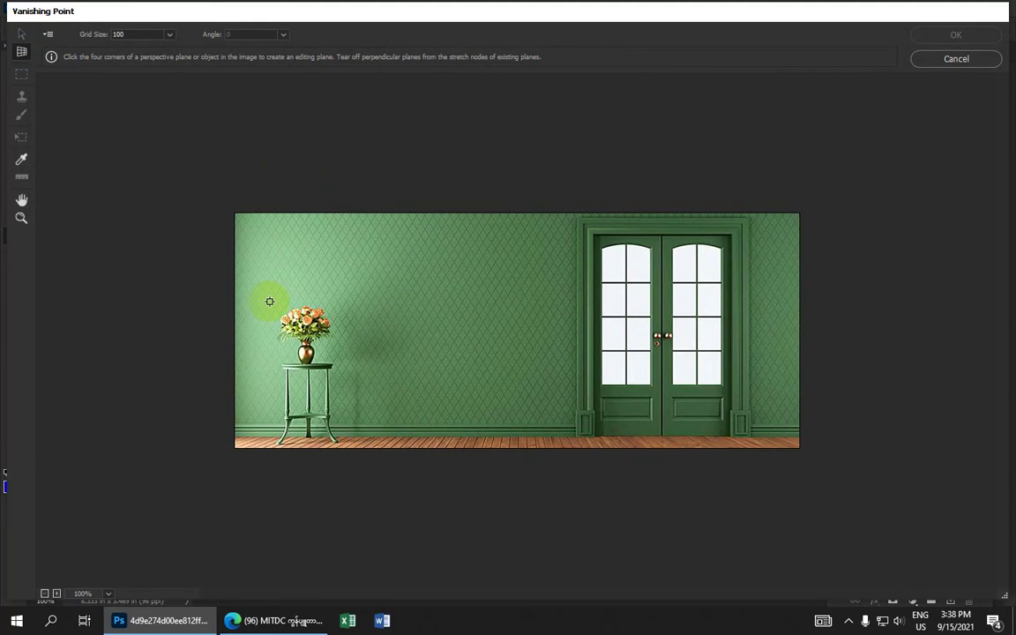
{"action": "left_click", "coordinate": [268, 301]}
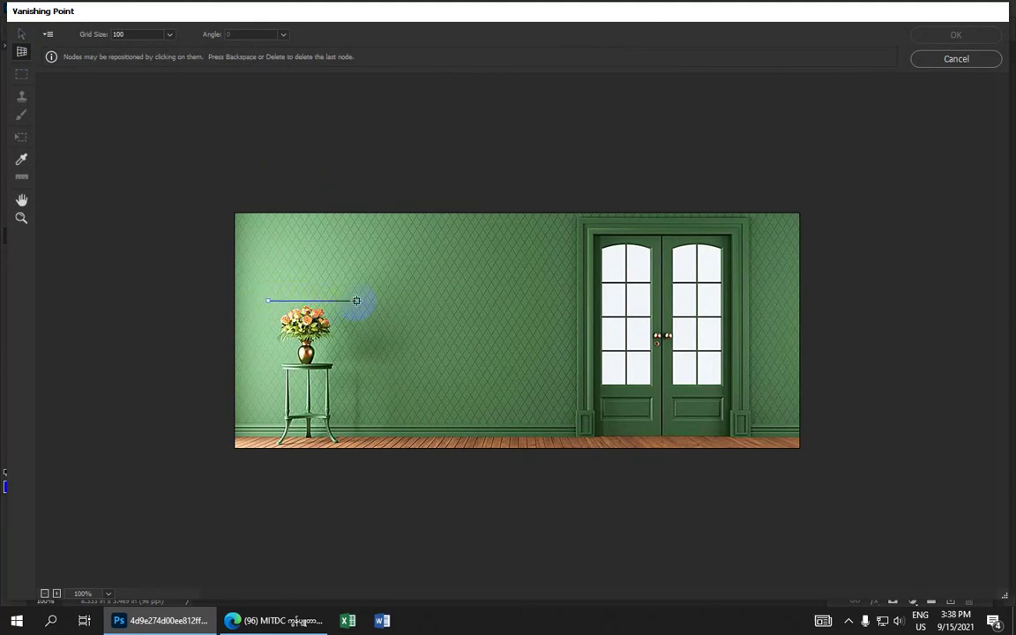
{"action": "left_click", "coordinate": [357, 300]}
{"action": "left_click", "coordinate": [350, 447]}
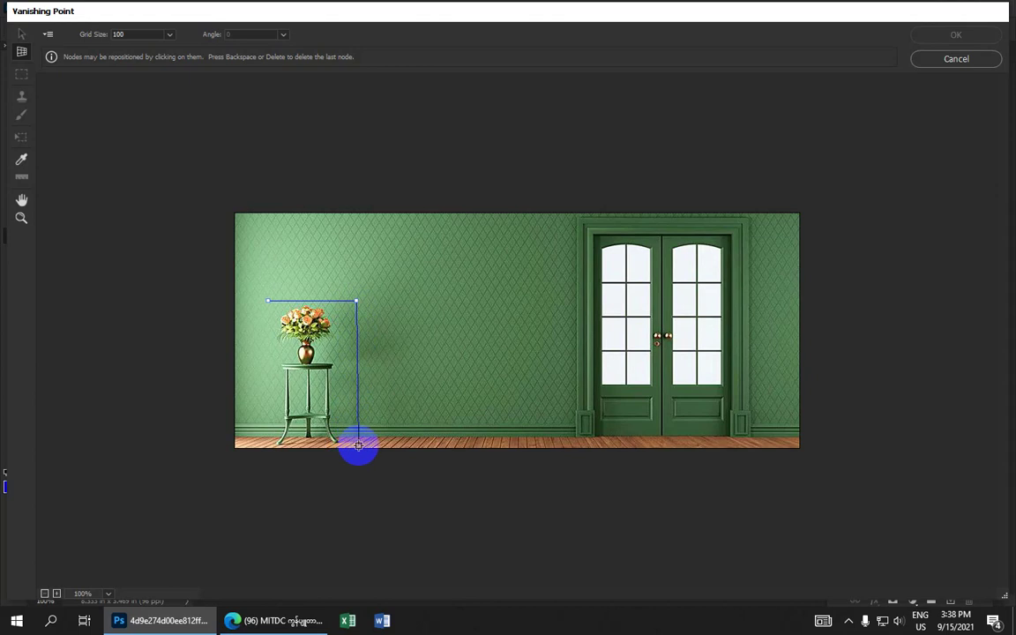
{"action": "left_click", "coordinate": [266, 445]}
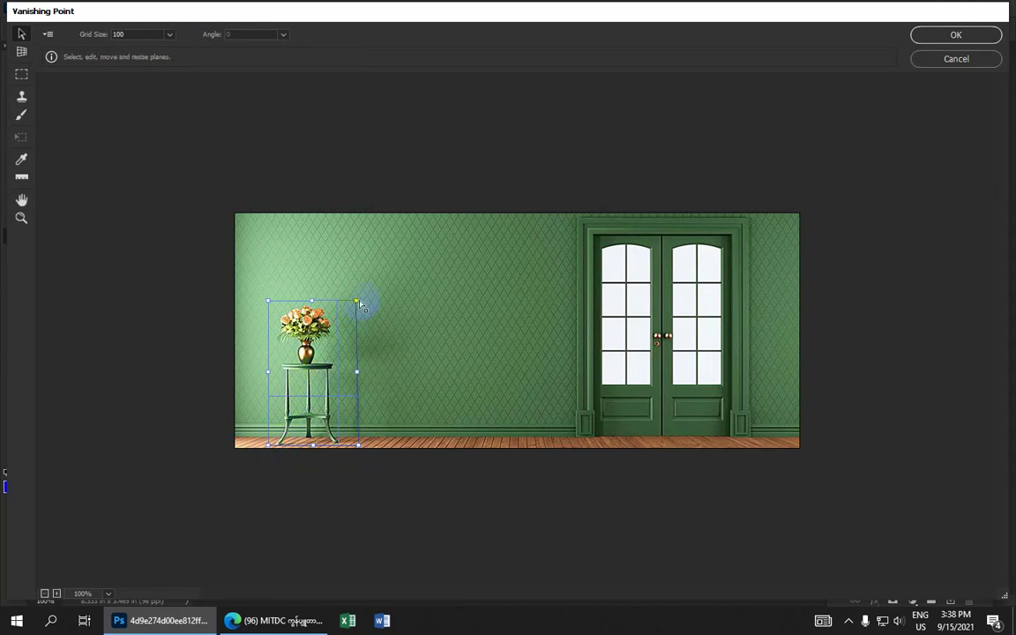
- Drag the plane's four corner nodes to align with the vase and table legs
{"action": "key", "text": "alt"}
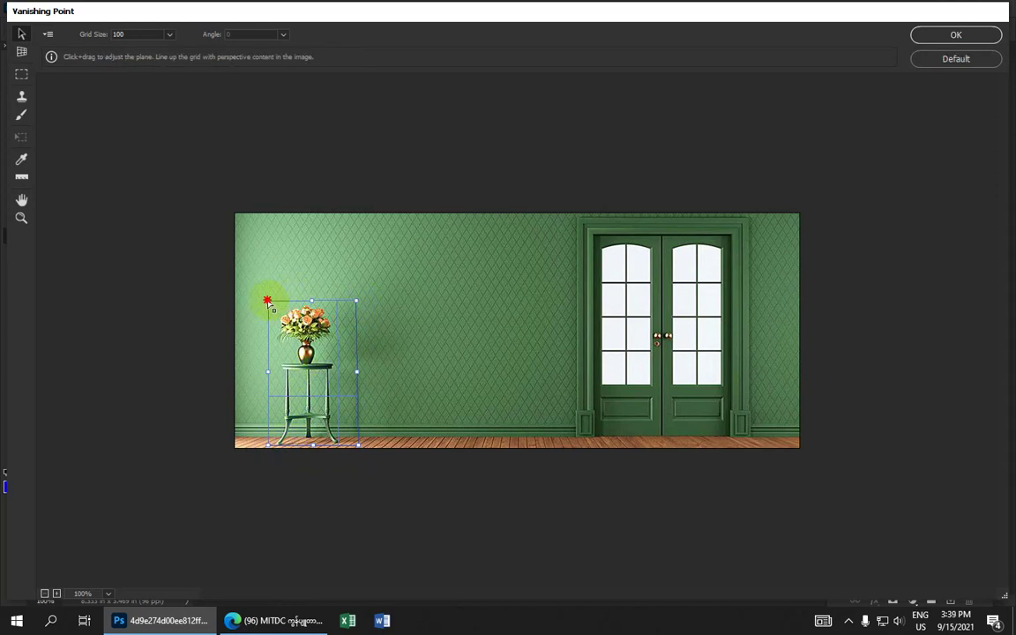
{"action": "left_click_drag", "start_coordinate": [267, 302], "coordinate": [272, 304]}
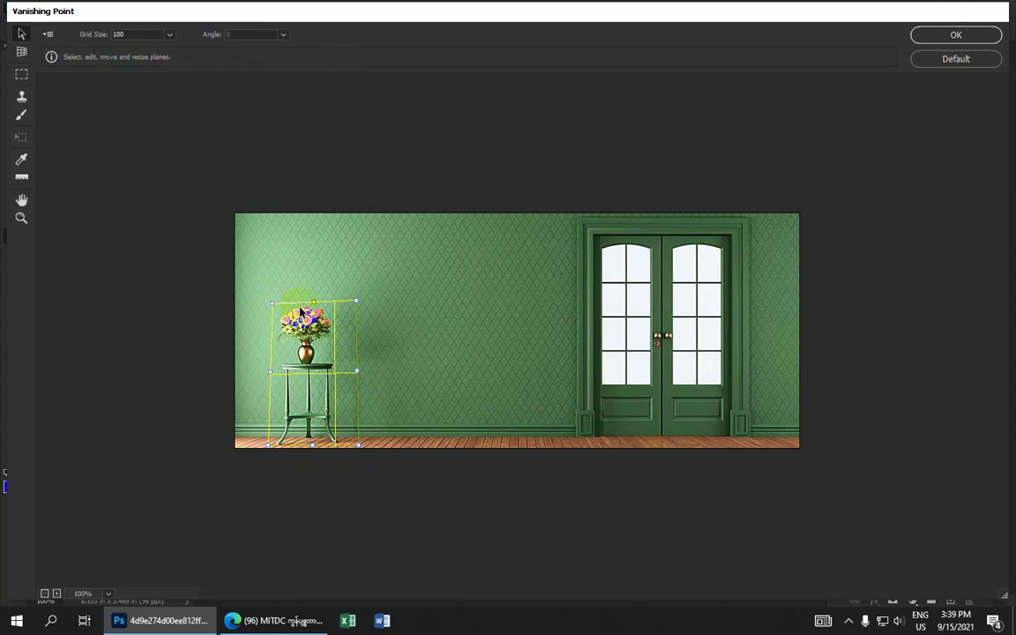
{"action": "left_click_drag", "start_coordinate": [356, 302], "coordinate": [350, 305]}
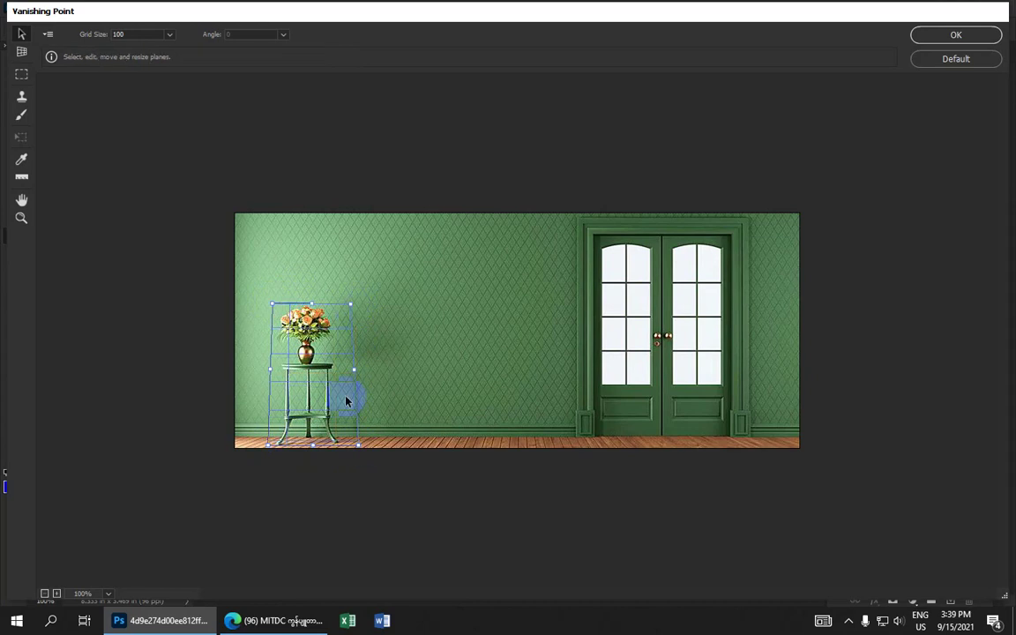
{"action": "left_click_drag", "start_coordinate": [357, 444], "coordinate": [344, 452]}
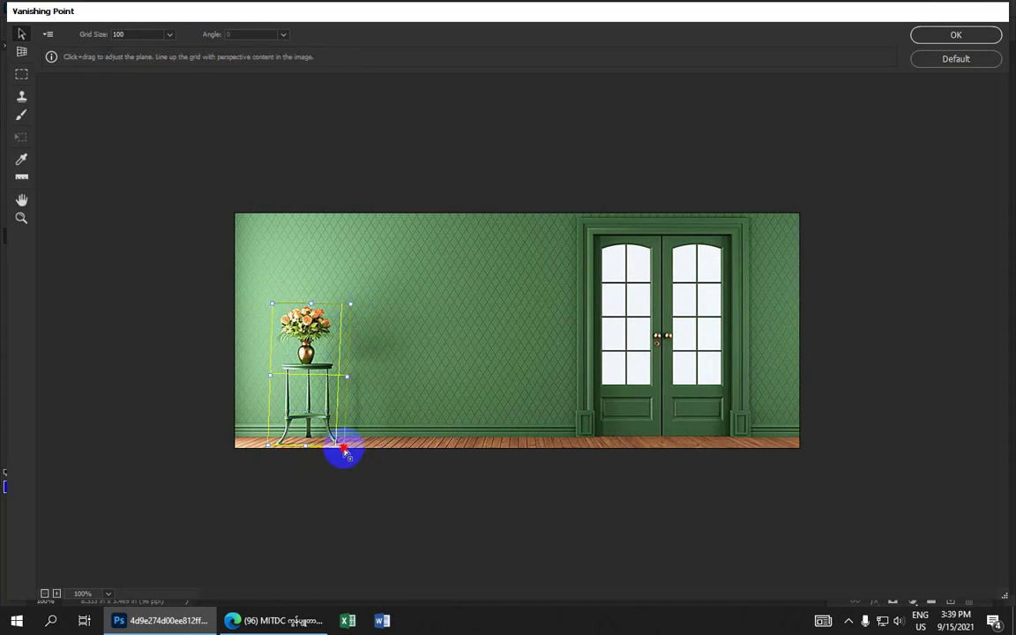
{"action": "left_click_drag", "start_coordinate": [267, 449], "coordinate": [271, 453]}
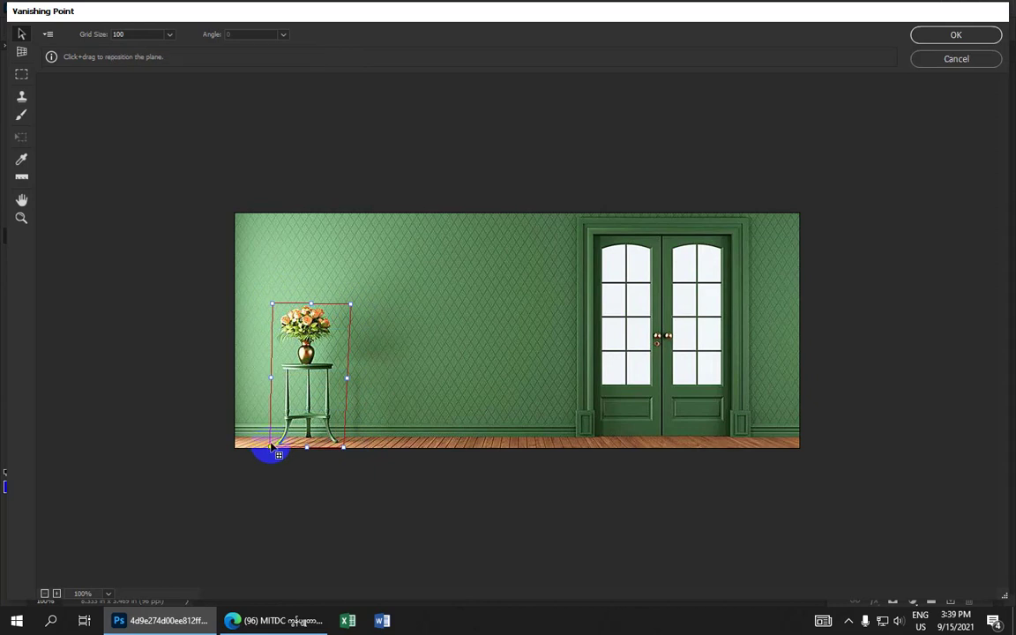
- With the Stamp tool, sample the wall and paint it over the bouquet, undoing one bad stroke
{"action": "left_click", "coordinate": [23, 98]}
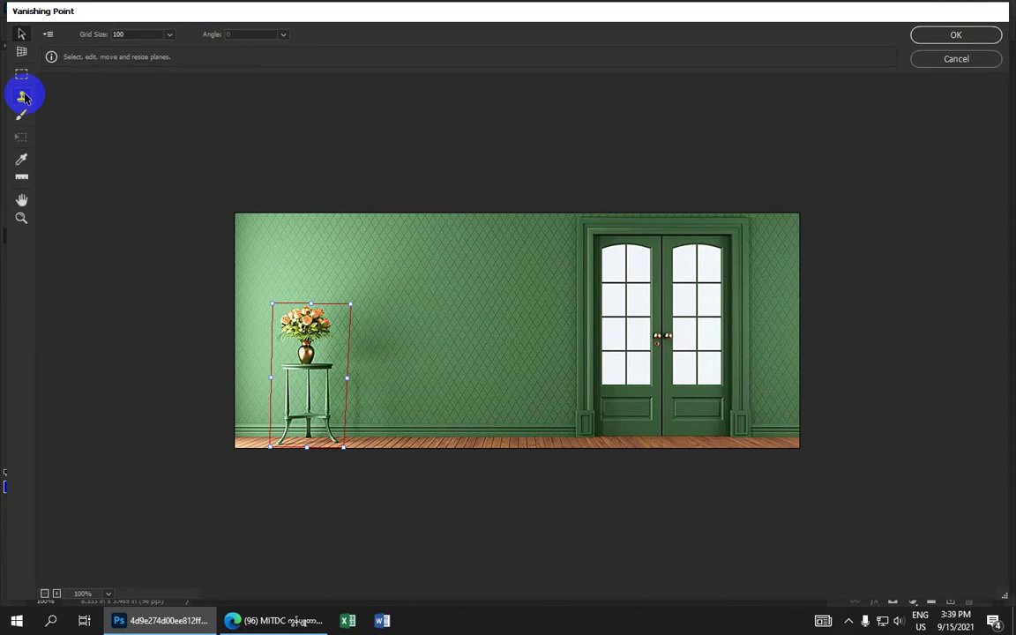
{"action": "left_click", "coordinate": [24, 100]}
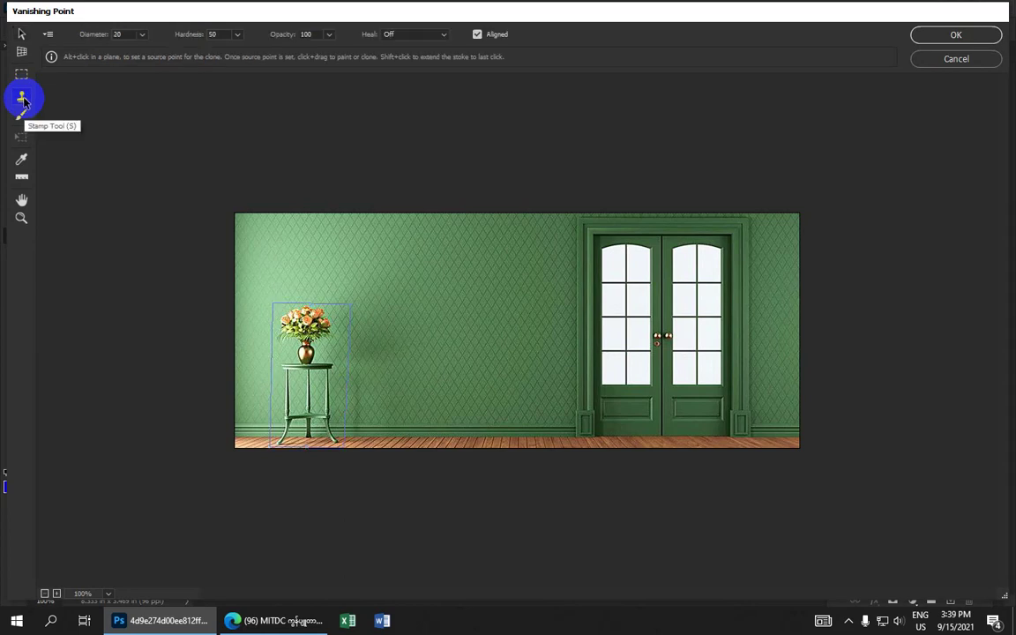
{"action": "left_click_drag", "start_coordinate": [298, 319], "coordinate": [327, 349]}
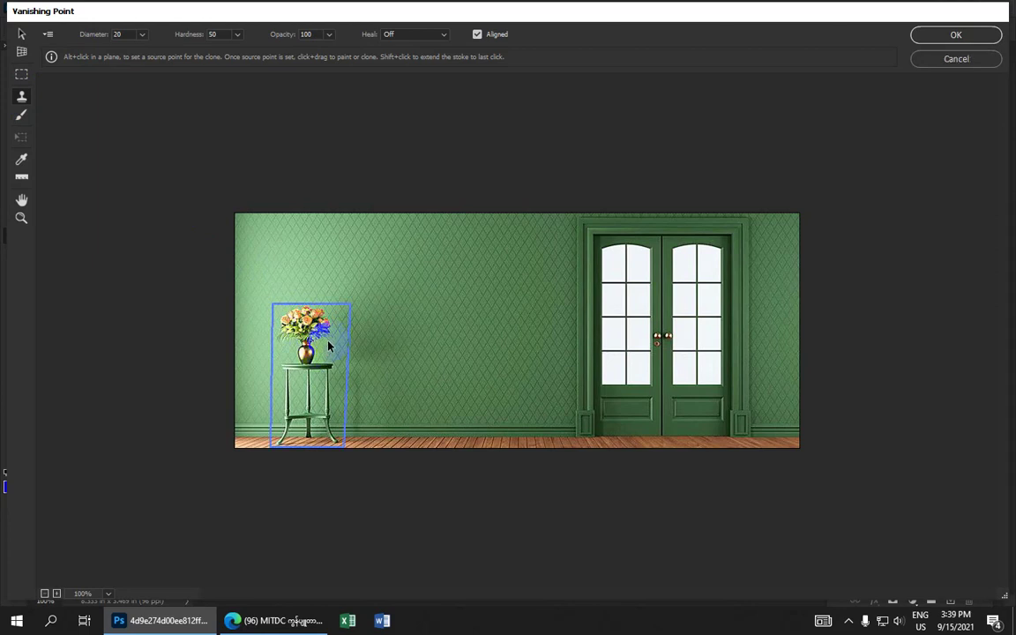
{"action": "mouse_move", "coordinate": [319, 344]}
{"action": "left_mouse_down"}
{"action": "mouse_move", "coordinate": [333, 344]}
{"action": "mouse_move", "coordinate": [310, 351]}
{"action": "mouse_move", "coordinate": [333, 346]}
{"action": "left_mouse_up"}
{"action": "key", "text": "alt"}
{"action": "left_click", "coordinate": [336, 340], "text": "alt"}
{"action": "left_click_drag", "start_coordinate": [337, 340], "coordinate": [310, 340]}
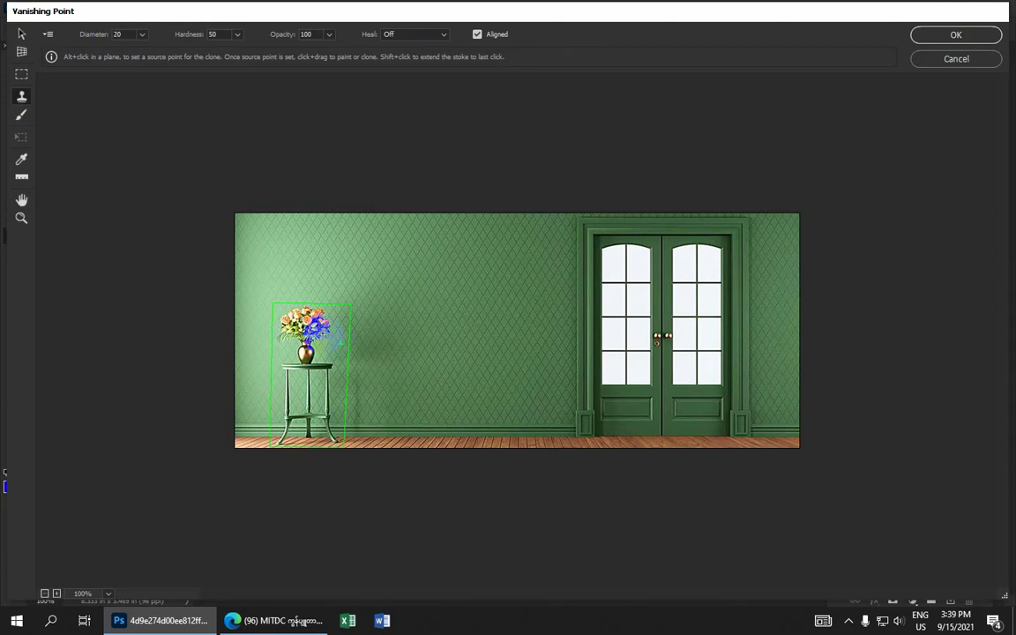
{"action": "key", "text": "ctrl+z"}
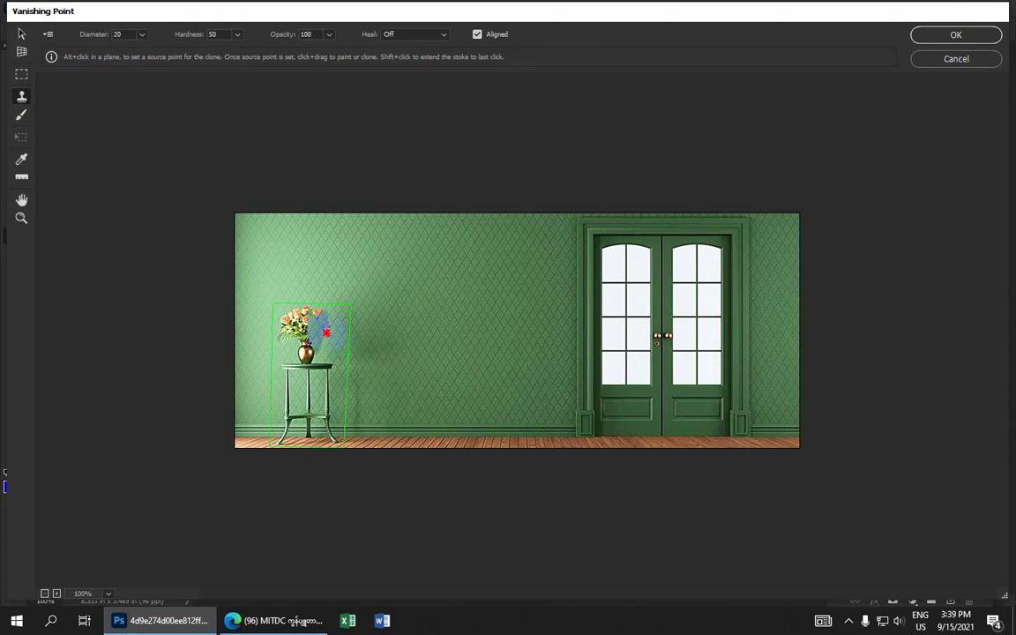
{"action": "mouse_move", "coordinate": [323, 318]}
{"action": "left_mouse_down"}
{"action": "mouse_move", "coordinate": [328, 328]}
{"action": "mouse_move", "coordinate": [301, 315]}
{"action": "mouse_move", "coordinate": [308, 358]}
{"action": "mouse_move", "coordinate": [329, 367]}
{"action": "mouse_move", "coordinate": [331, 397]}
{"action": "mouse_move", "coordinate": [321, 384]}
{"action": "mouse_move", "coordinate": [332, 327]}
{"action": "left_mouse_up"}
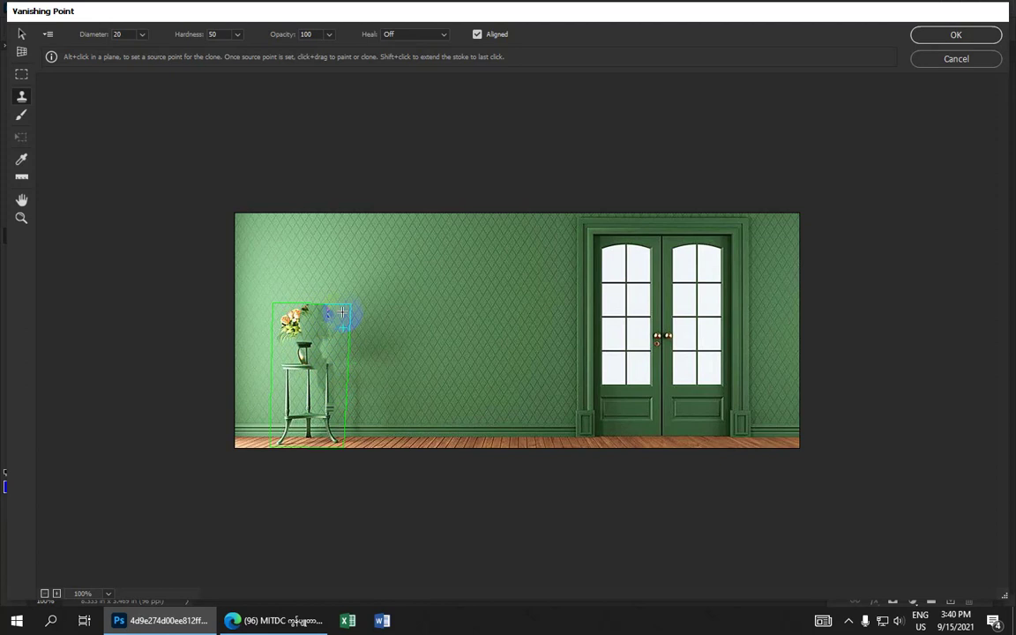
- Clone wallpaper over the bouquet top, table legs and the top of the vase
{"action": "key", "text": "alt"}
{"action": "mouse_move", "coordinate": [328, 310]}
{"action": "left_mouse_down"}
{"action": "mouse_move", "coordinate": [304, 310]}
{"action": "mouse_move", "coordinate": [323, 315]}
{"action": "mouse_move", "coordinate": [322, 328]}
{"action": "mouse_move", "coordinate": [305, 315]}
{"action": "mouse_move", "coordinate": [288, 322]}
{"action": "mouse_move", "coordinate": [316, 317]}
{"action": "mouse_move", "coordinate": [335, 357]}
{"action": "mouse_move", "coordinate": [323, 364]}
{"action": "mouse_move", "coordinate": [333, 437]}
{"action": "mouse_move", "coordinate": [325, 397]}
{"action": "mouse_move", "coordinate": [325, 415]}
{"action": "mouse_move", "coordinate": [325, 397]}
{"action": "mouse_move", "coordinate": [311, 413]}
{"action": "left_mouse_up"}
{"action": "left_click", "coordinate": [329, 420]}
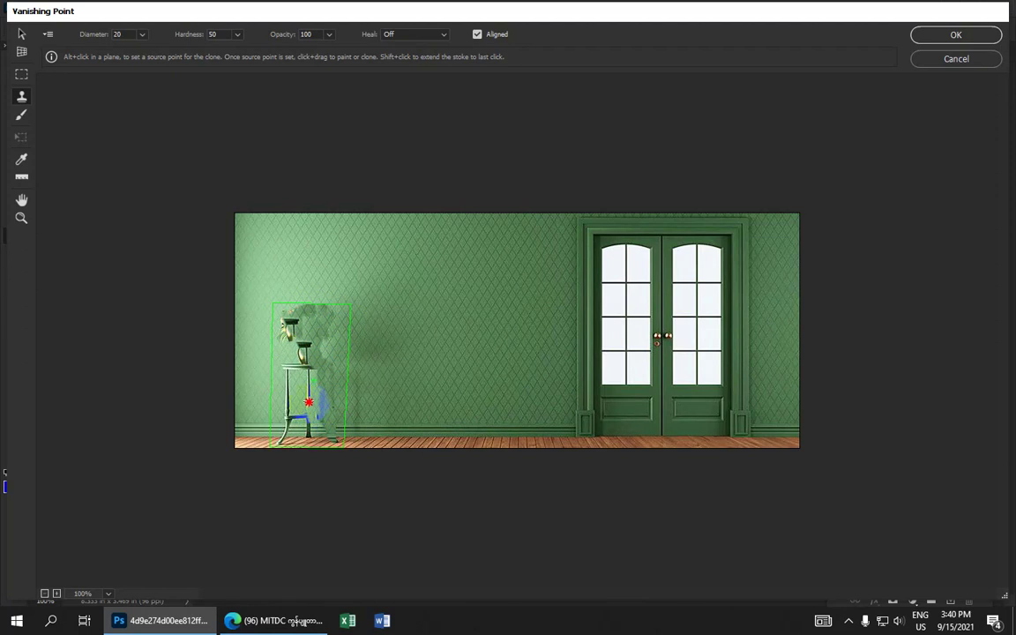
{"action": "key", "text": "alt"}
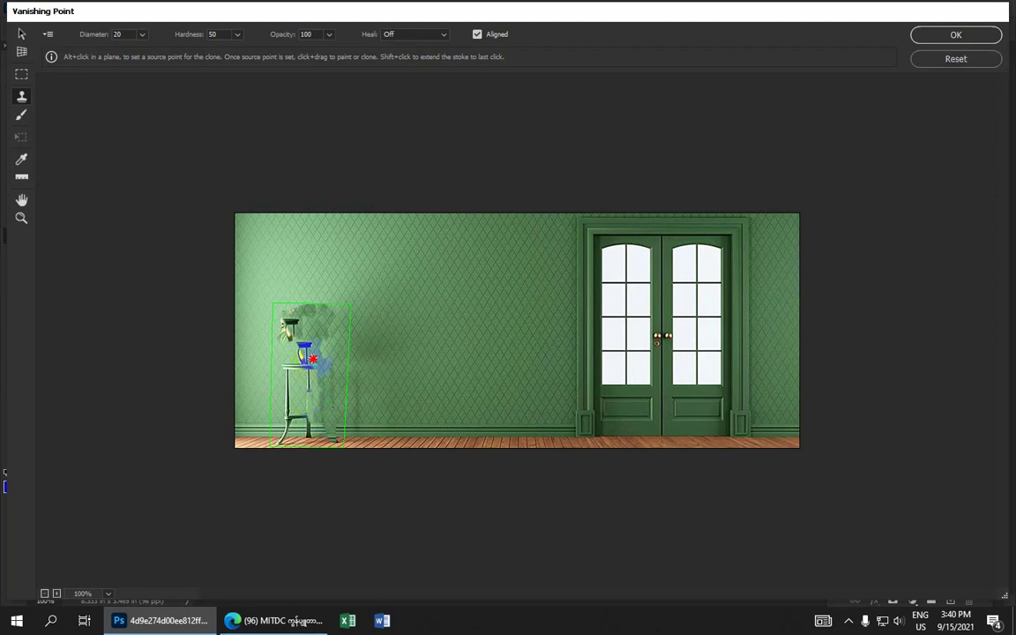
{"action": "key", "text": "alt"}
{"action": "key", "text": "alt"}
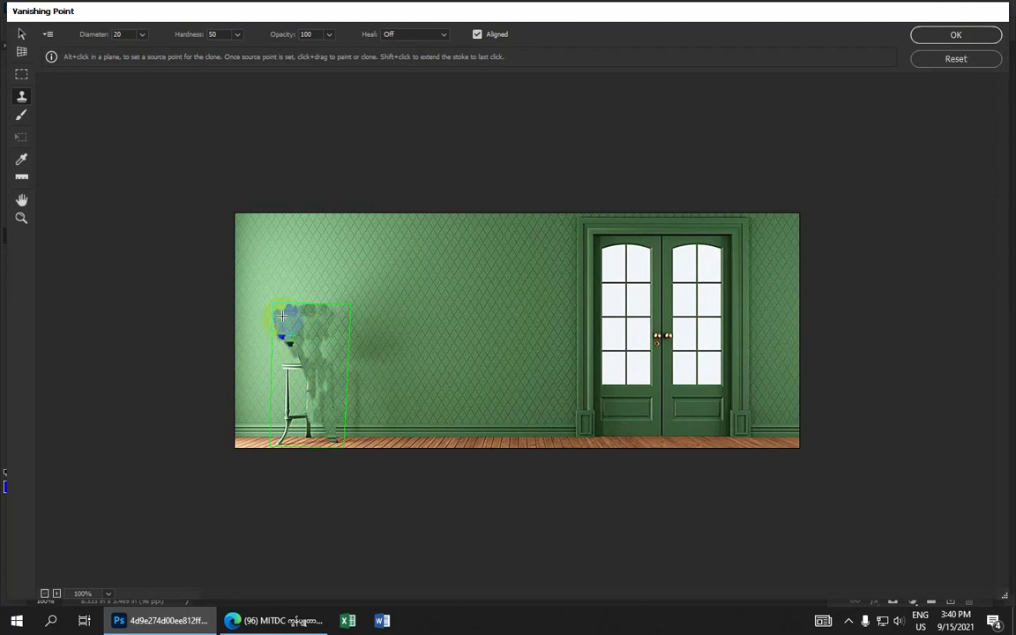
{"action": "left_click", "coordinate": [283, 336], "text": "alt"}
{"action": "key", "text": "alt"}
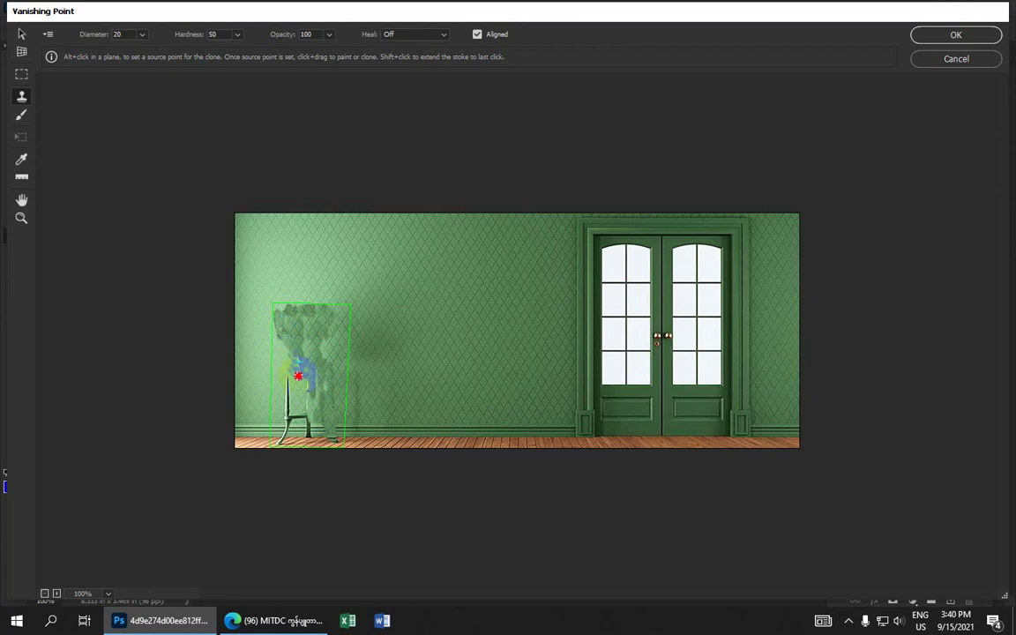
{"action": "left_click_drag", "start_coordinate": [302, 378], "coordinate": [297, 375]}
- Cover the vase and stool legs with cloned wallpaper and floor texture, then apply the edits
{"action": "key", "text": "alt"}
{"action": "mouse_move", "coordinate": [305, 422]}
{"action": "left_mouse_down"}
{"action": "mouse_move", "coordinate": [321, 421]}
{"action": "mouse_move", "coordinate": [293, 441]}
{"action": "left_mouse_up"}
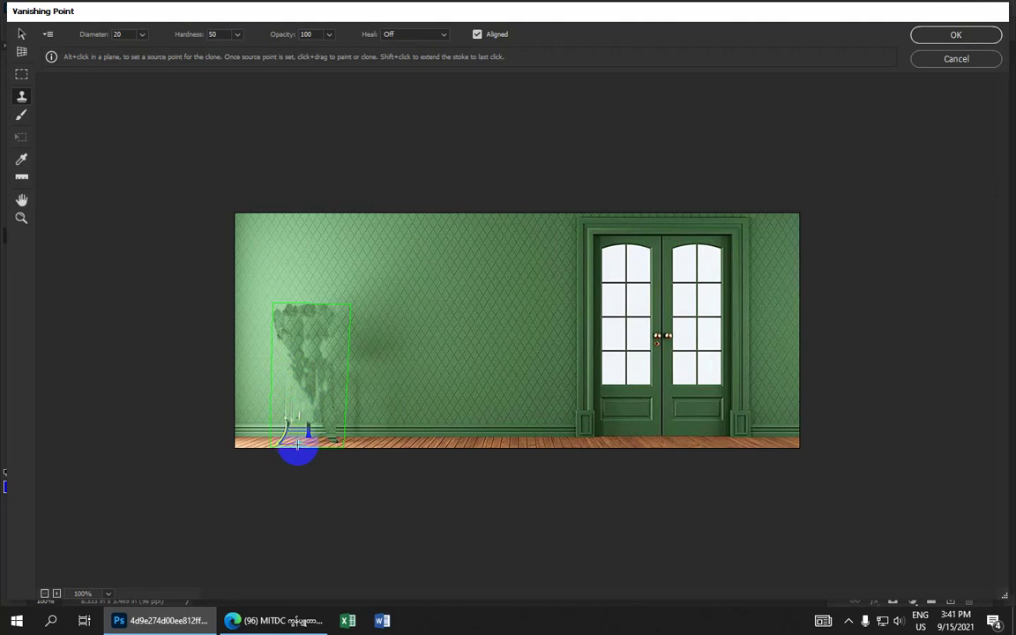
{"action": "left_click_drag", "start_coordinate": [299, 440], "coordinate": [299, 446]}
{"action": "mouse_move", "coordinate": [301, 442]}
{"action": "left_mouse_down"}
{"action": "mouse_move", "coordinate": [281, 437]}
{"action": "mouse_move", "coordinate": [279, 416]}
{"action": "left_mouse_up"}
{"action": "left_click", "coordinate": [280, 412], "text": "alt"}
{"action": "mouse_move", "coordinate": [295, 426]}
{"action": "left_mouse_down"}
{"action": "mouse_move", "coordinate": [334, 361]}
{"action": "mouse_move", "coordinate": [313, 305]}
{"action": "left_mouse_up"}
{"action": "left_click", "coordinate": [957, 36]}
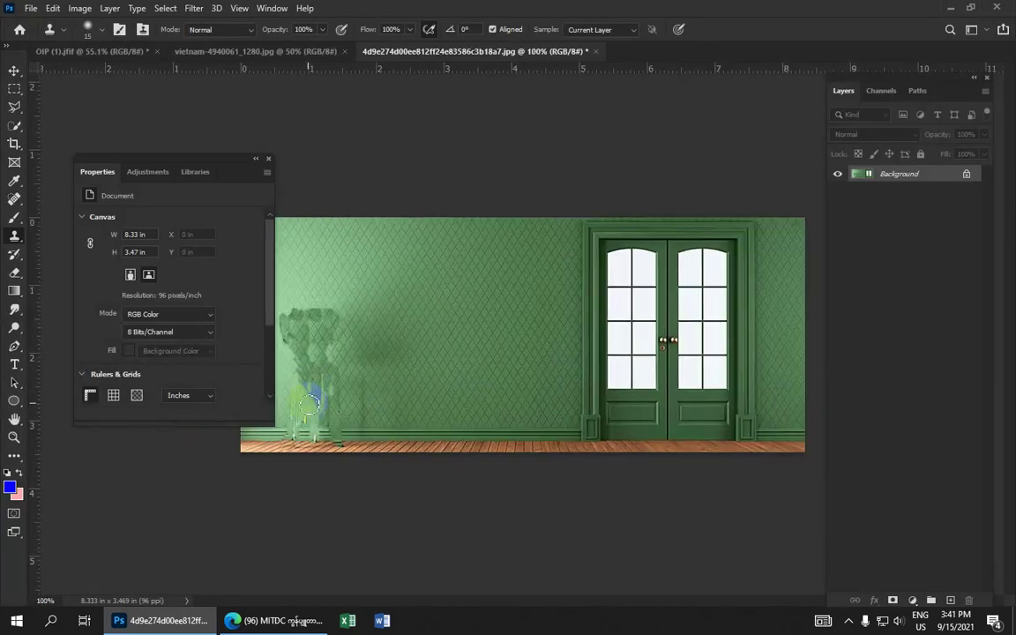
- Switch to the OIP (1).jfif Paris buildings photo and undo a stray clone stroke on it
{"action": "left_click", "coordinate": [314, 52]}
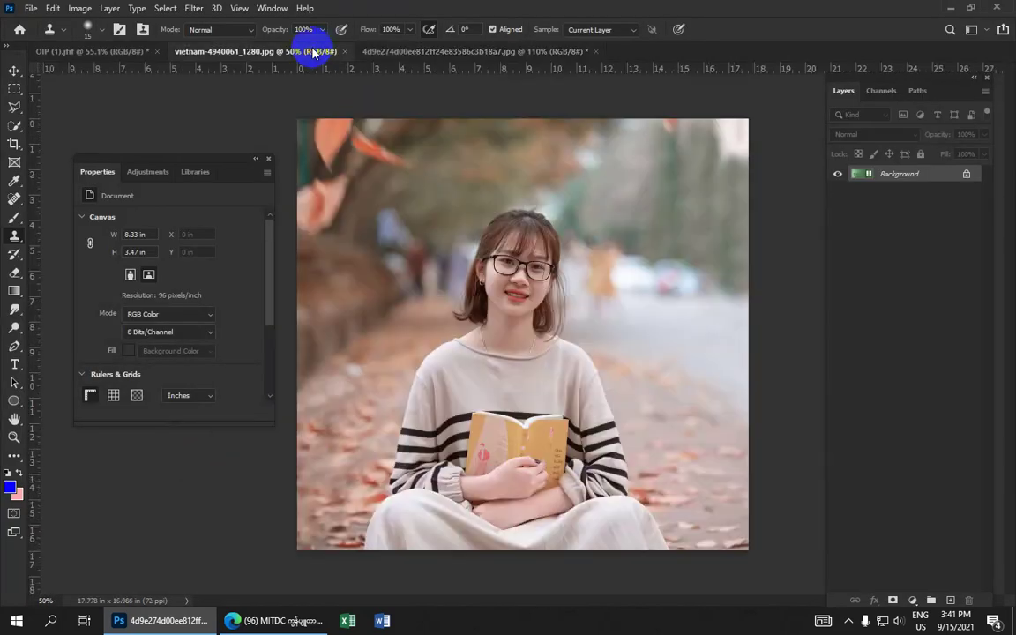
{"action": "left_click", "coordinate": [414, 51]}
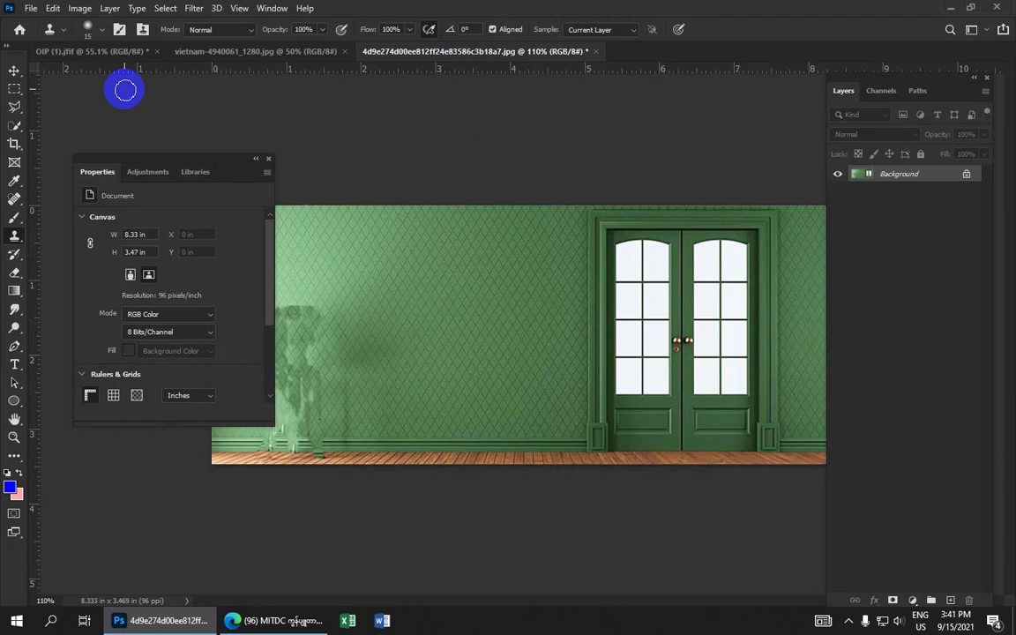
{"action": "left_click", "coordinate": [99, 51]}
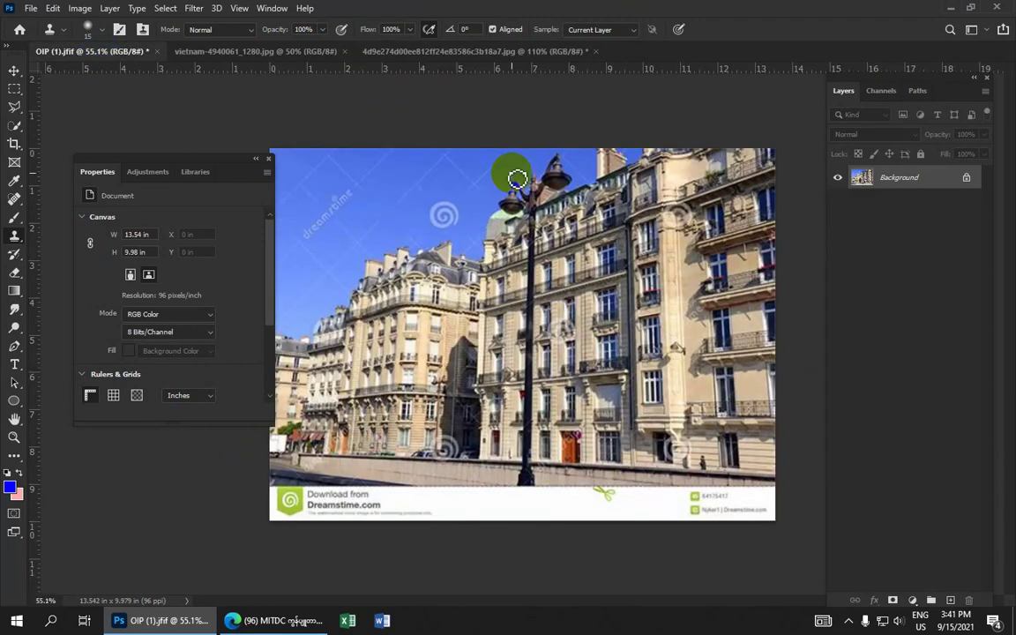
{"action": "left_click_drag", "start_coordinate": [508, 276], "coordinate": [523, 281]}
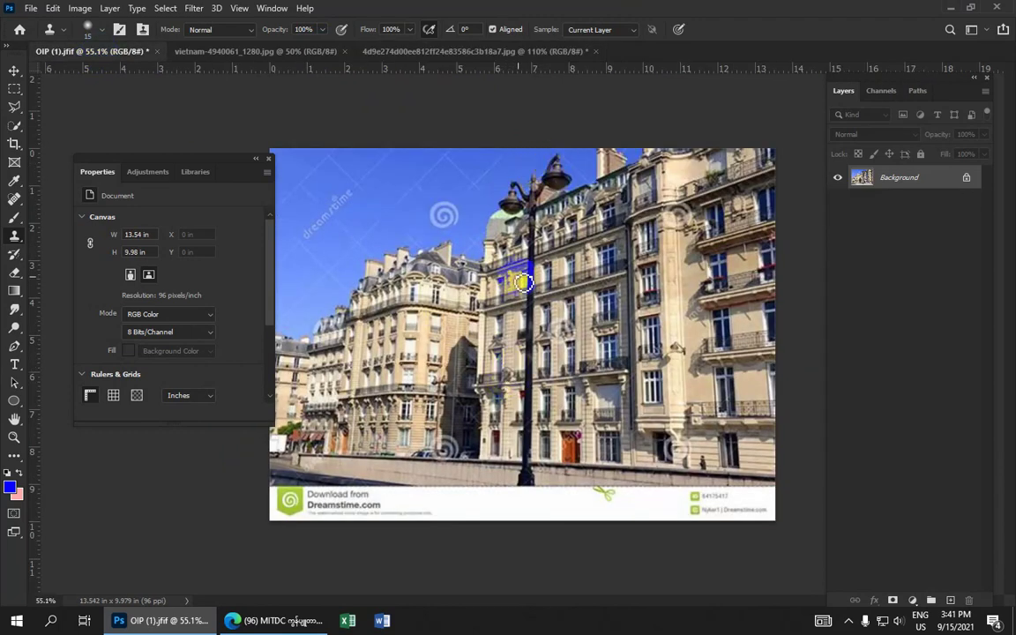
{"action": "key", "text": "ctrl+z"}
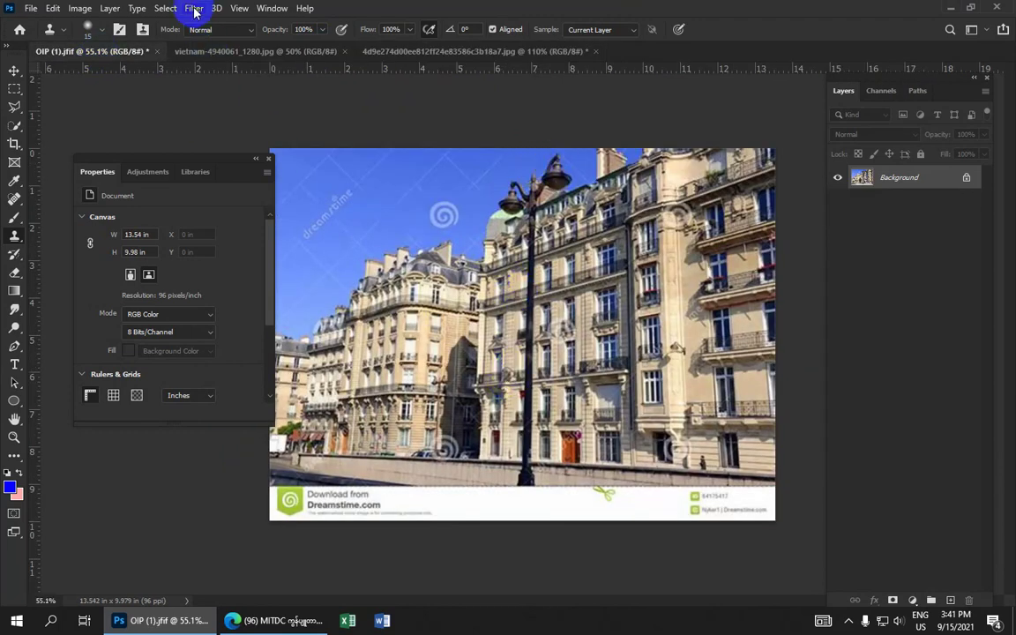
{"action": "left_click", "coordinate": [195, 10]}
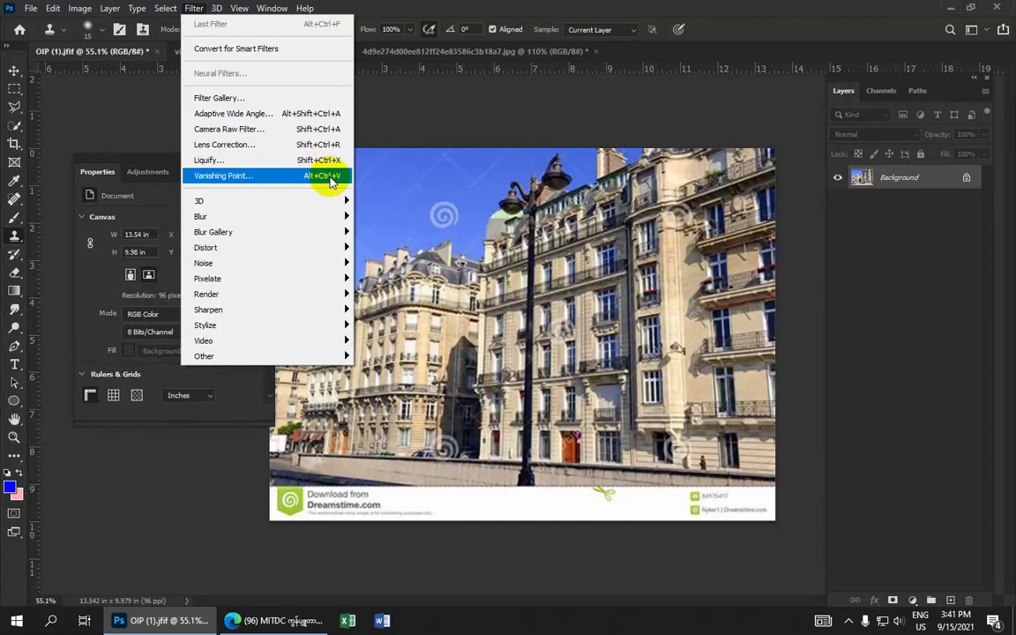
- Open Vanishing Point on the Paris photo, draw a first plane around the lamp post, then delete it
{"action": "left_click", "coordinate": [332, 179]}
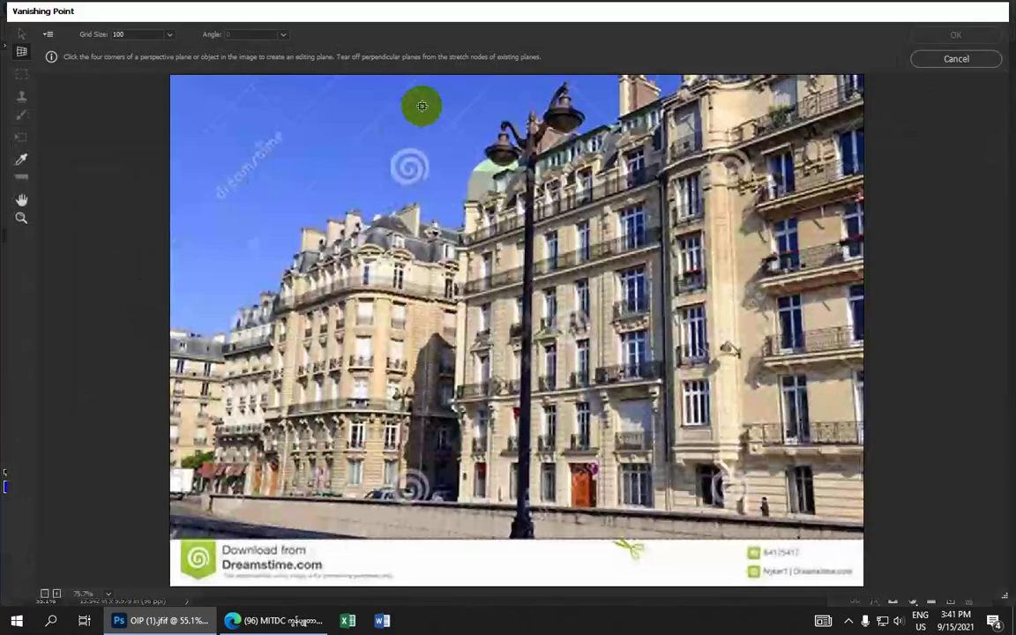
{"action": "left_click", "coordinate": [21, 53]}
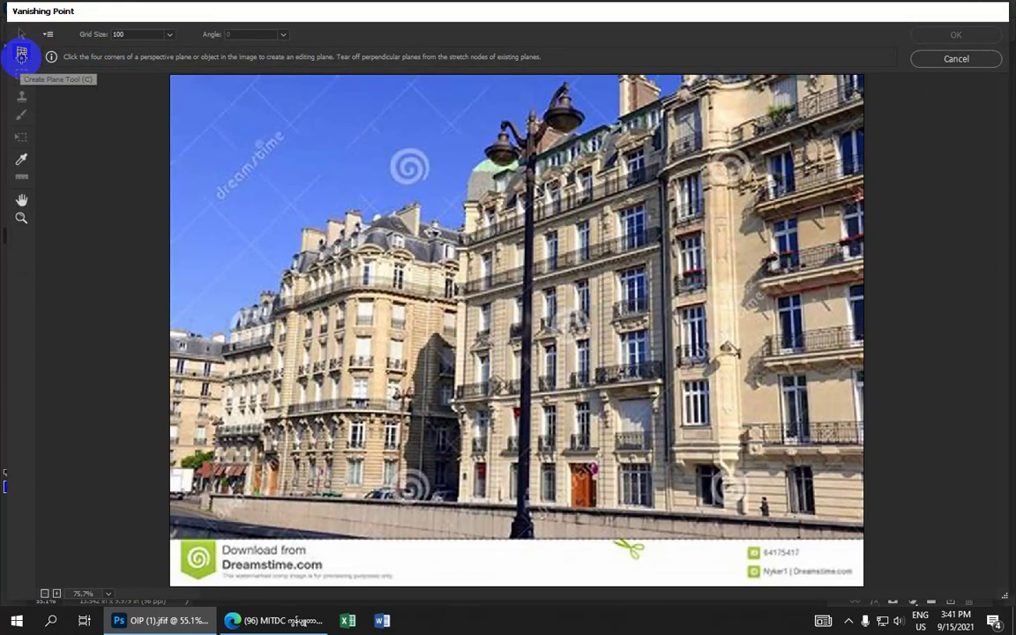
{"action": "left_click", "coordinate": [460, 85]}
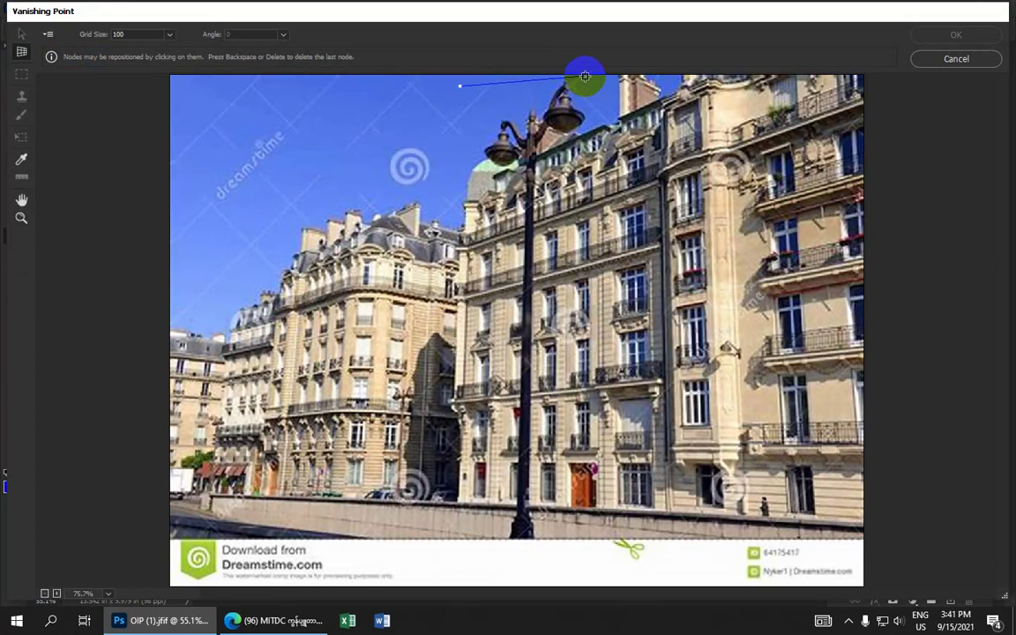
{"action": "left_click", "coordinate": [588, 78]}
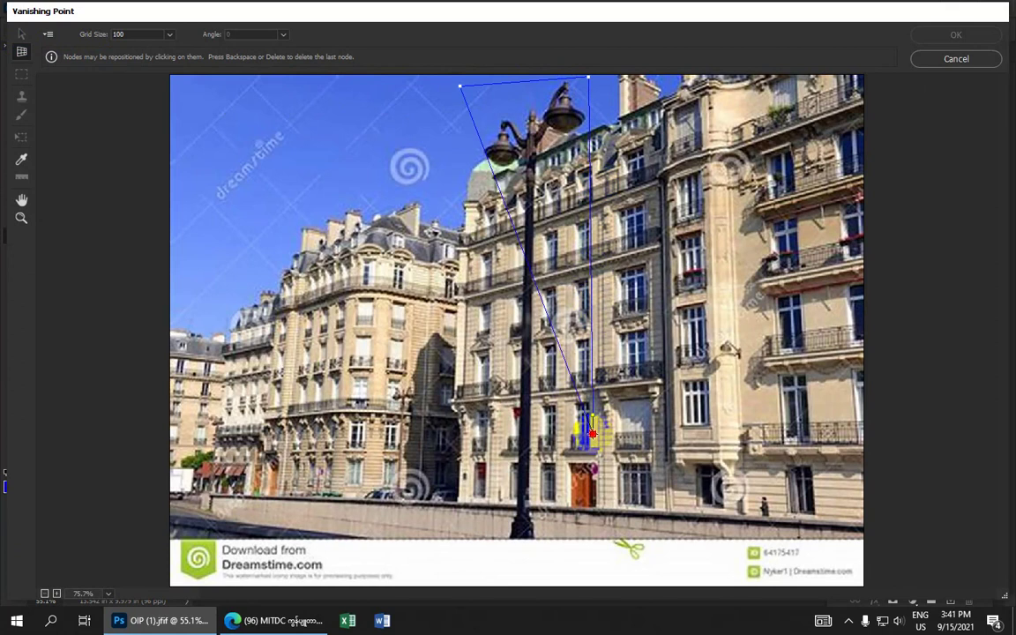
{"action": "left_click", "coordinate": [592, 416]}
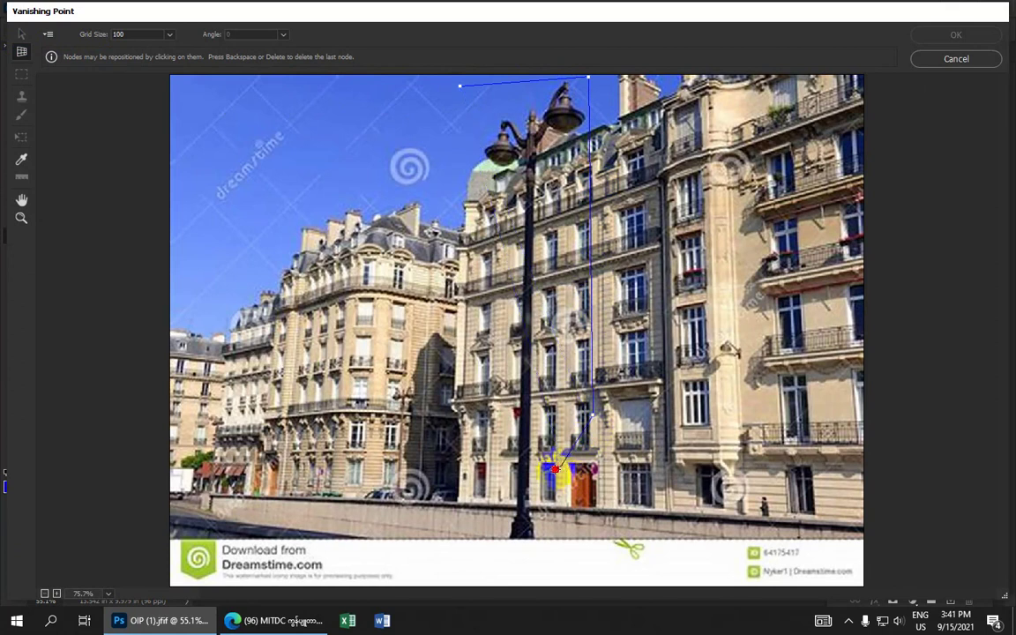
{"action": "left_click", "coordinate": [513, 420]}
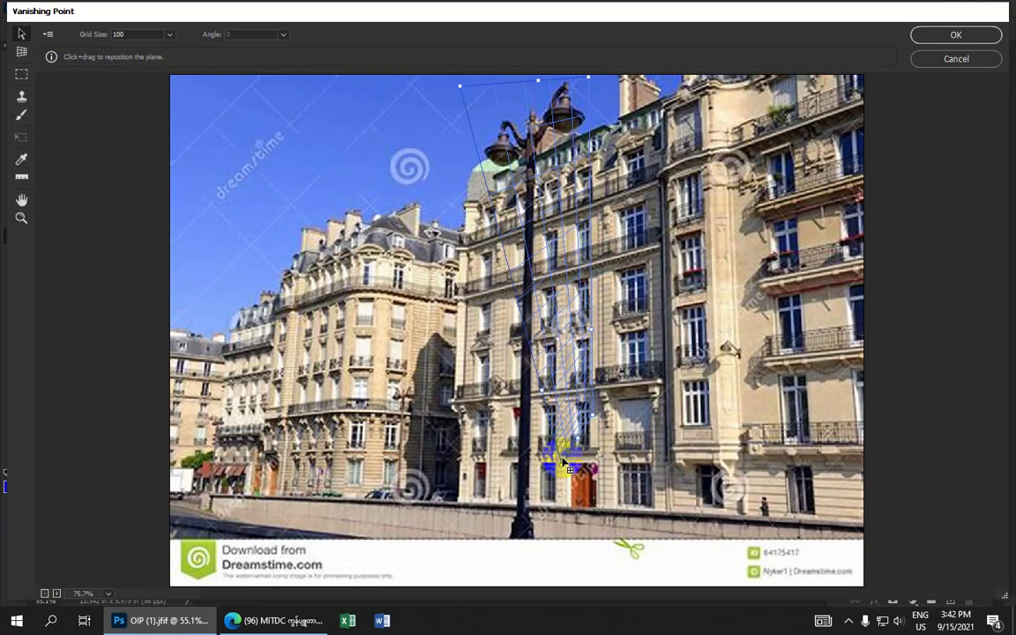
{"action": "key", "text": "Delete"}
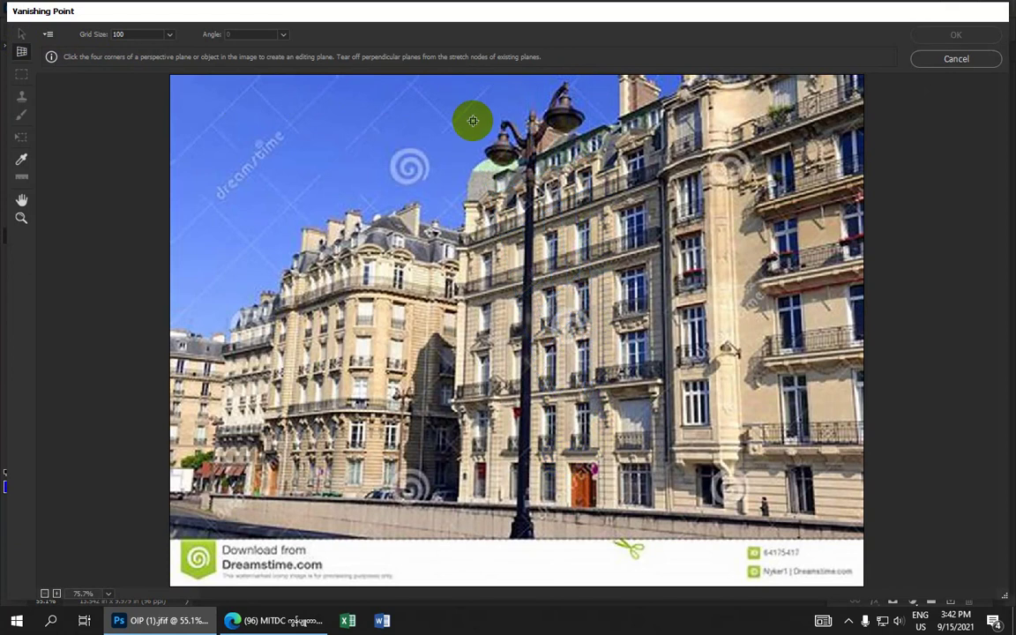
- Redraw the plane from the sky down to street level and adjust its corners around the lamp post
{"action": "left_click", "coordinate": [460, 85]}
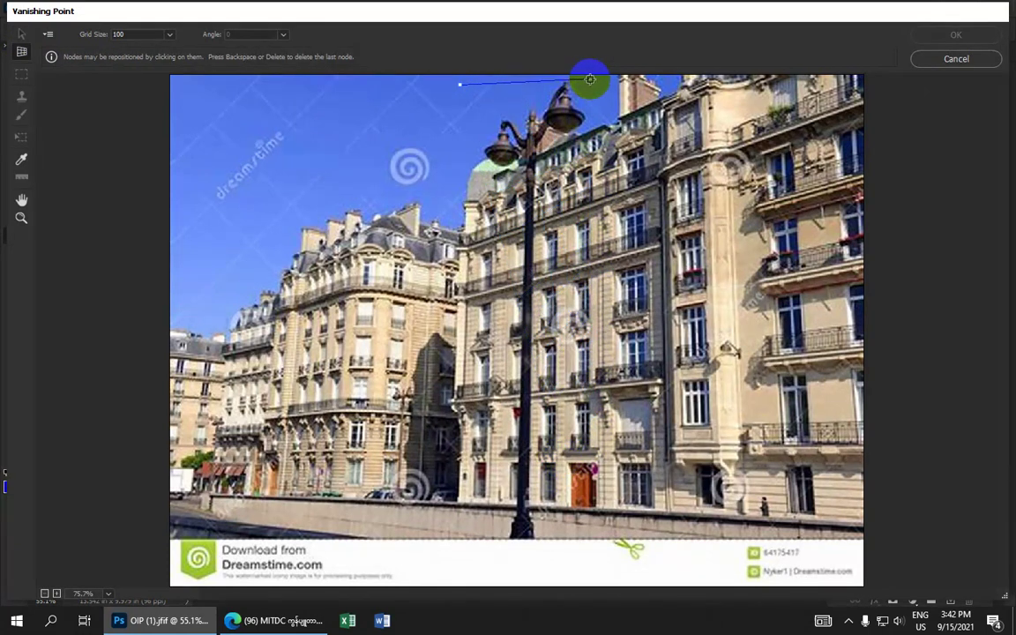
{"action": "left_click", "coordinate": [591, 78]}
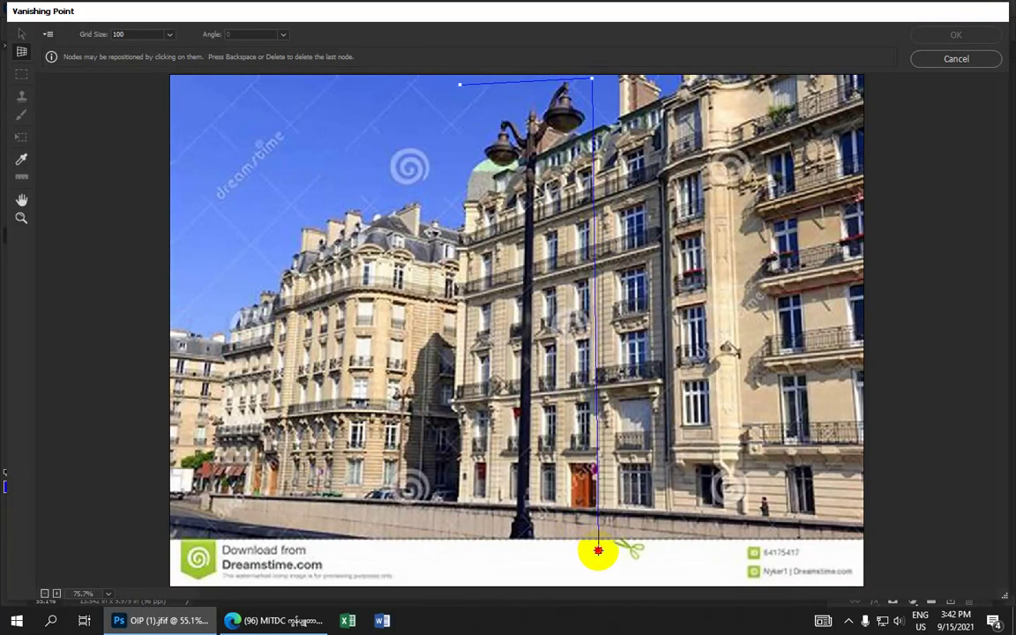
{"action": "left_click", "coordinate": [597, 550]}
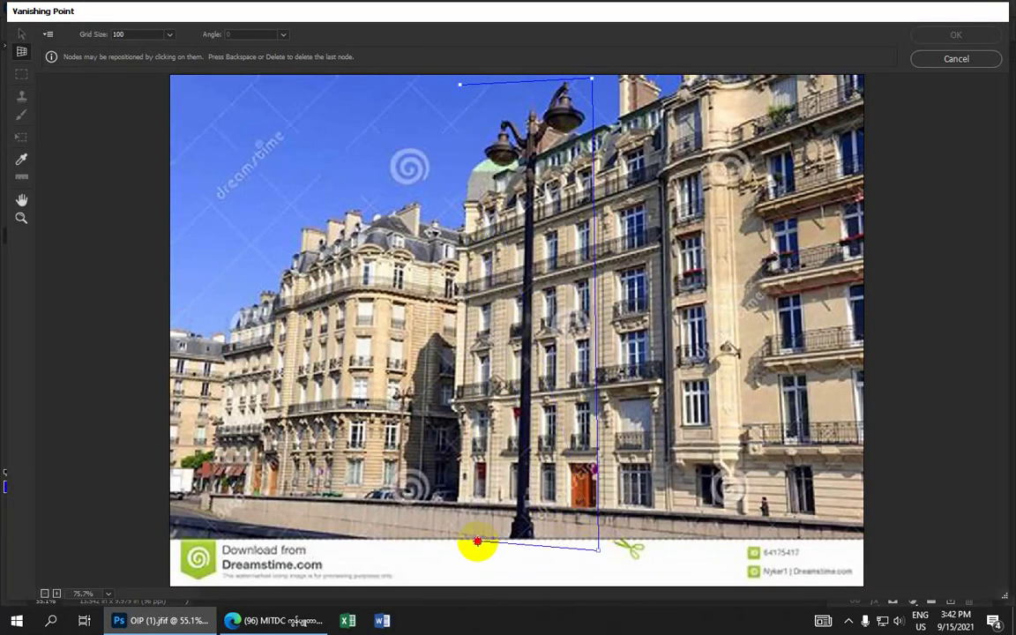
{"action": "left_click", "coordinate": [478, 541]}
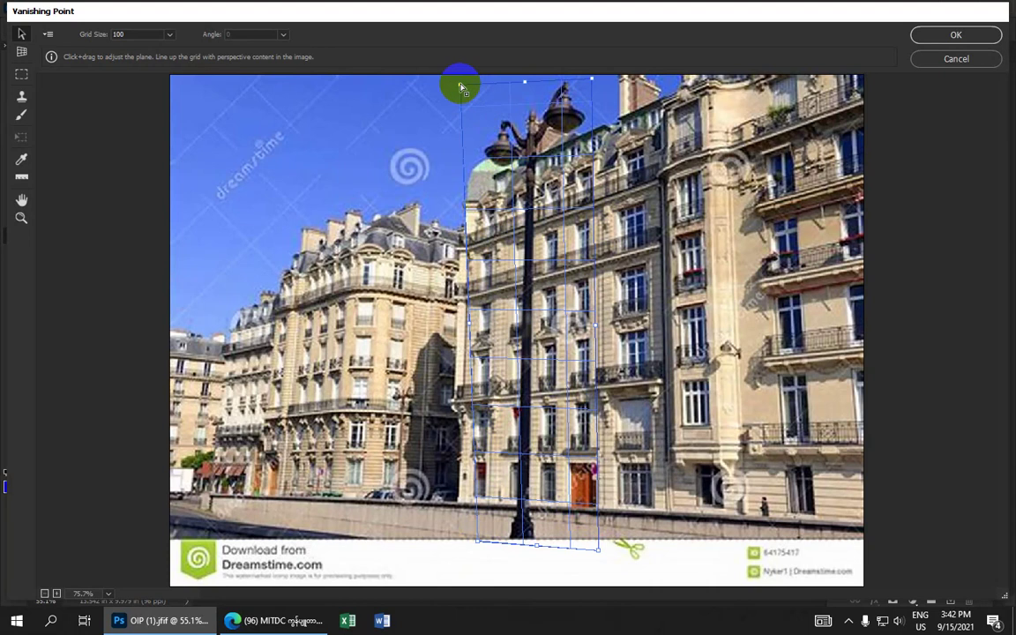
{"action": "key", "text": "alt"}
{"action": "mouse_move", "coordinate": [462, 88]}
{"action": "left_mouse_down"}
{"action": "mouse_move", "coordinate": [483, 112]}
{"action": "mouse_move", "coordinate": [475, 108]}
{"action": "left_mouse_up"}
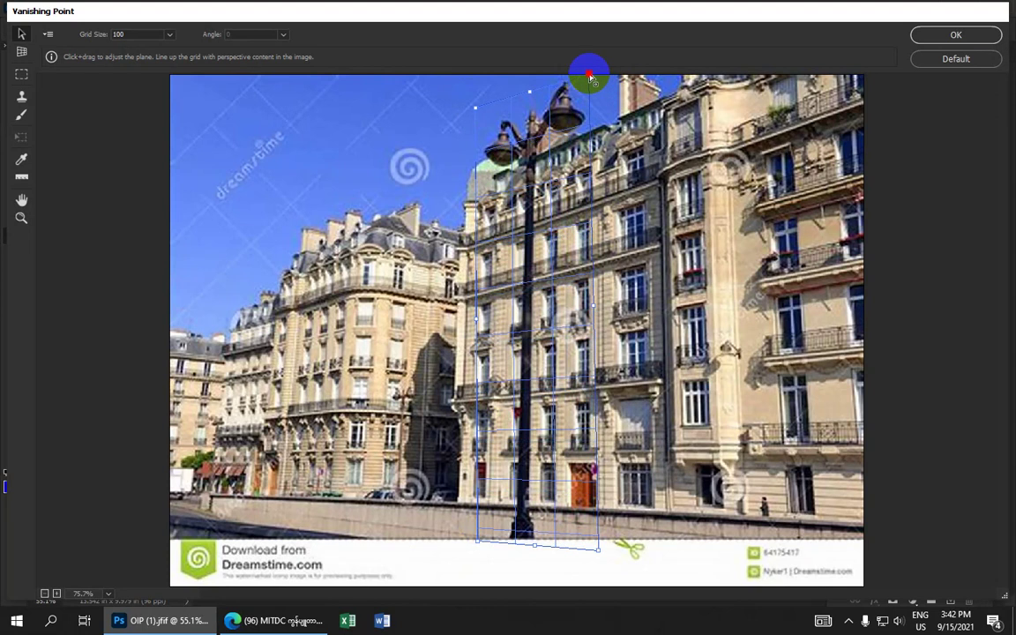
{"action": "left_click_drag", "start_coordinate": [590, 79], "coordinate": [588, 77]}
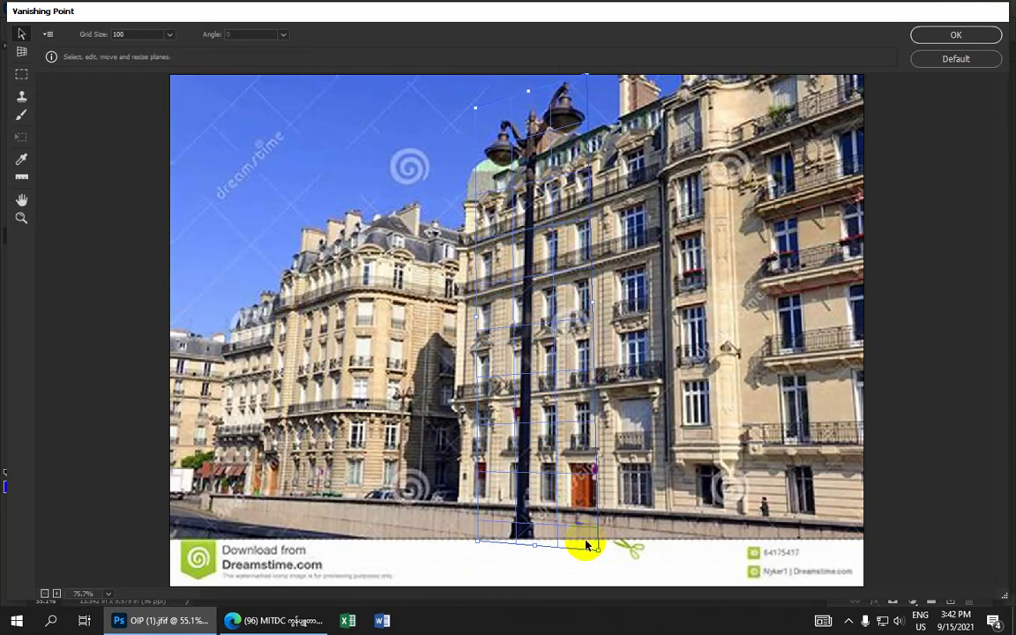
{"action": "left_click_drag", "start_coordinate": [598, 552], "coordinate": [576, 546]}
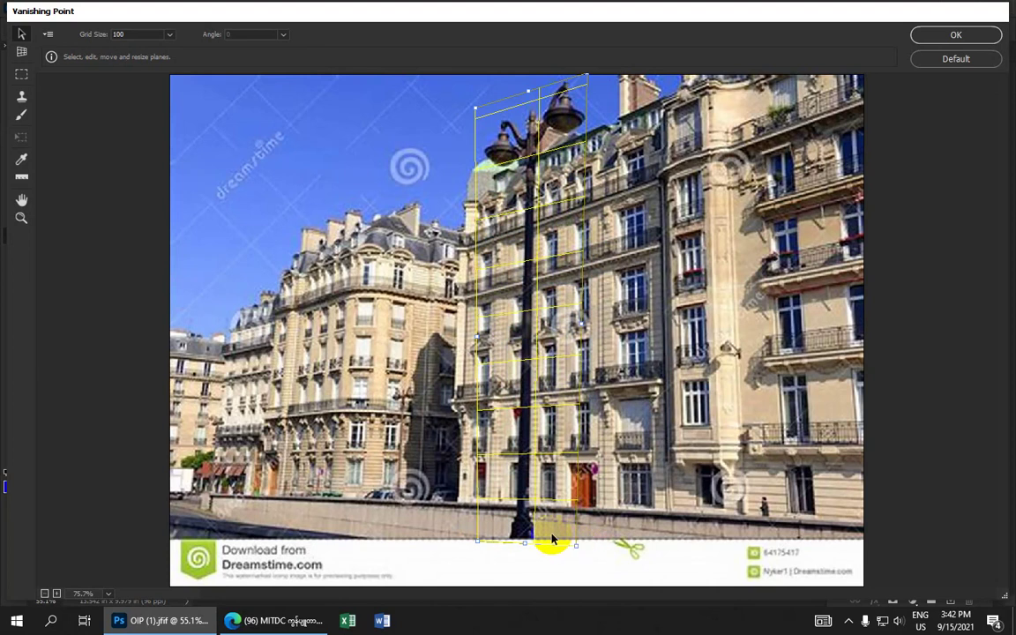
{"action": "left_click_drag", "start_coordinate": [484, 542], "coordinate": [478, 538]}
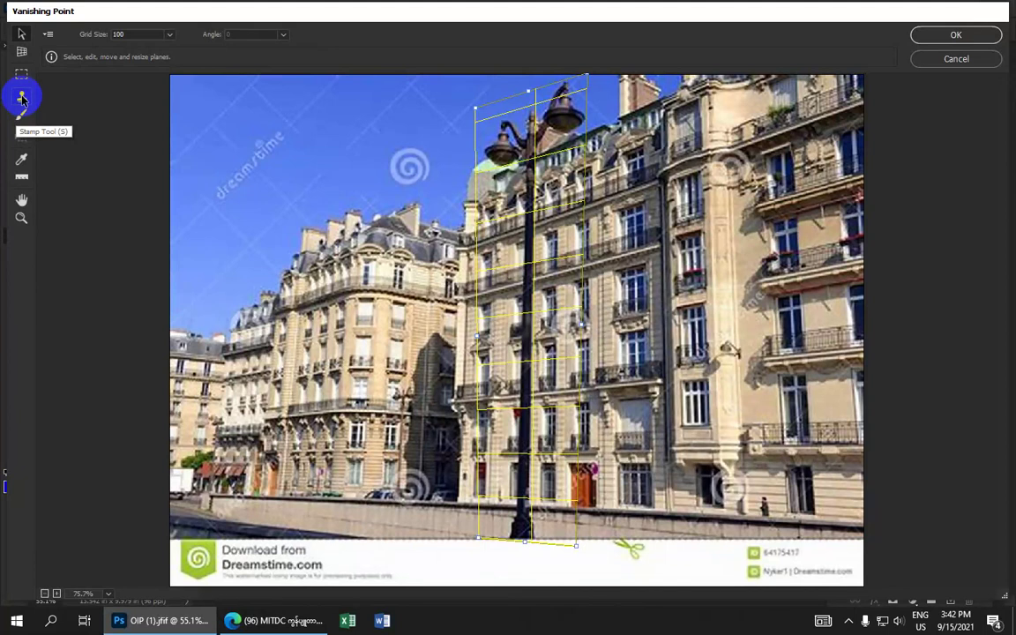
- With the Stamp tool, sample the facade and paint over the lamp post's pole and lower lamp head
{"action": "left_click", "coordinate": [22, 99]}
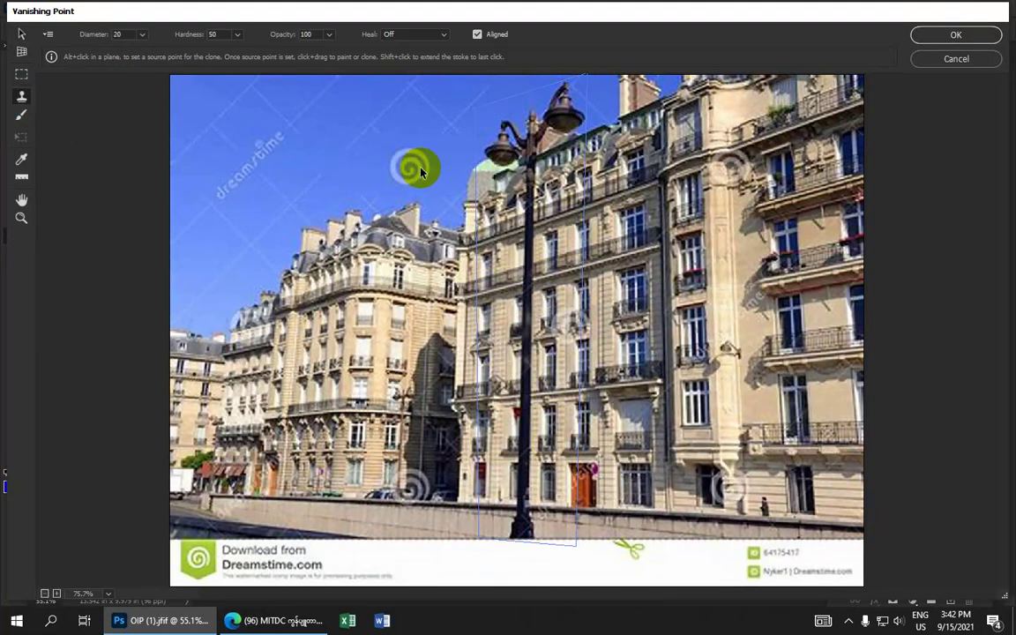
{"action": "left_click_drag", "start_coordinate": [467, 168], "coordinate": [490, 168]}
{"action": "key", "text": "alt"}
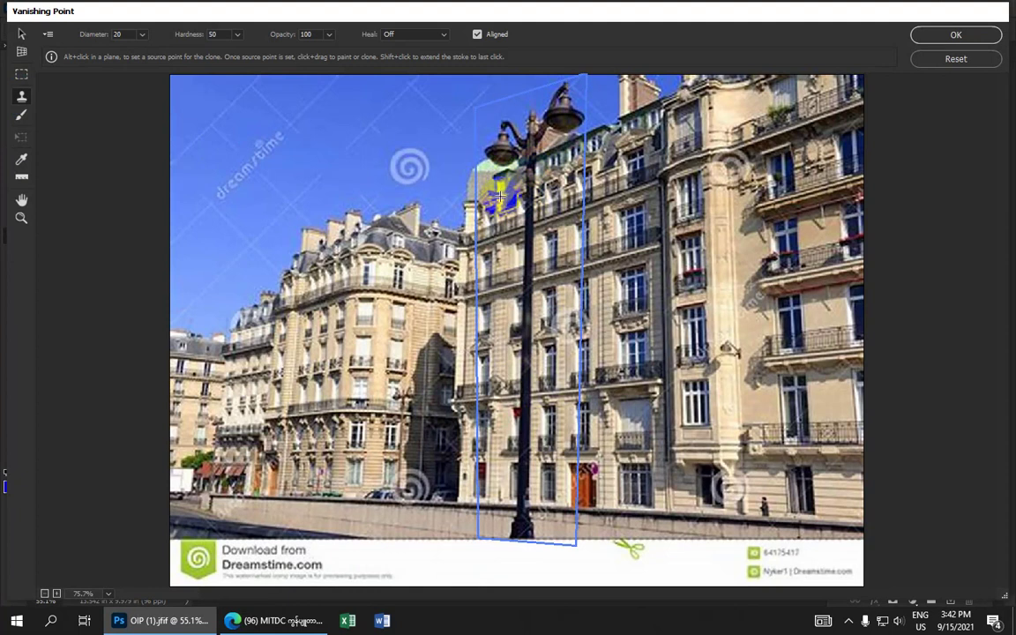
{"action": "left_click", "coordinate": [498, 196], "text": "alt"}
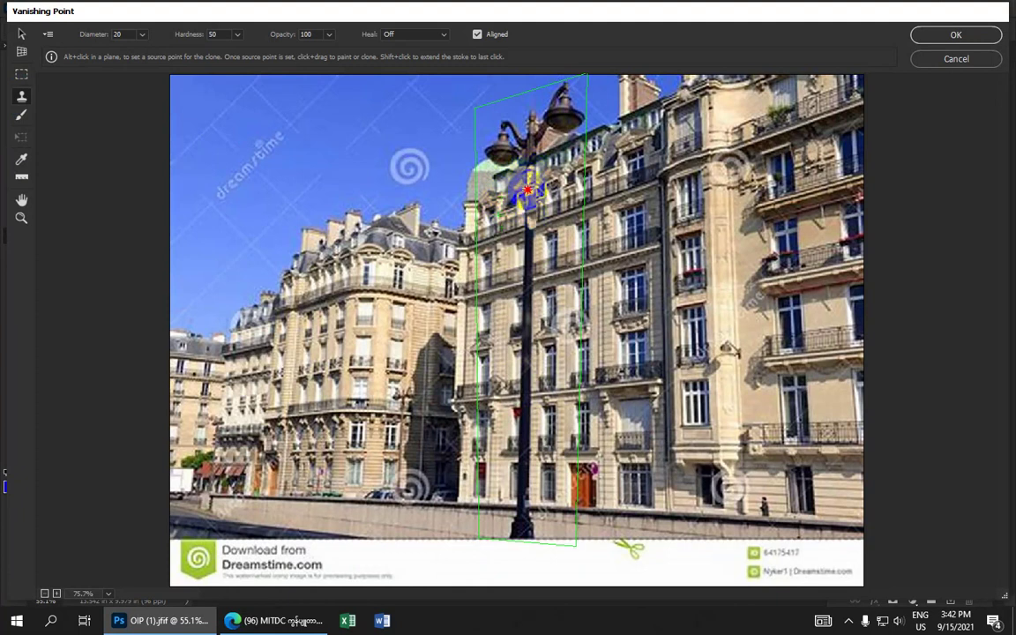
{"action": "left_click_drag", "start_coordinate": [527, 275], "coordinate": [512, 520]}
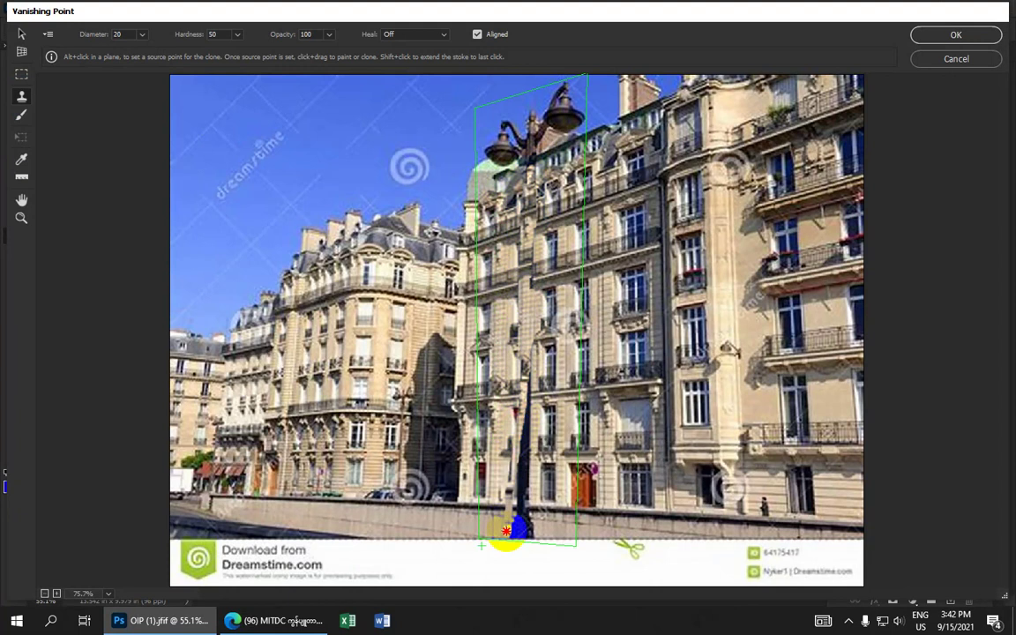
{"action": "left_click", "coordinate": [499, 362], "text": "alt"}
{"action": "mouse_move", "coordinate": [517, 431]}
{"action": "left_mouse_down"}
{"action": "mouse_move", "coordinate": [524, 529]}
{"action": "mouse_move", "coordinate": [513, 536]}
{"action": "mouse_move", "coordinate": [528, 535]}
{"action": "mouse_move", "coordinate": [520, 526]}
{"action": "mouse_move", "coordinate": [532, 537]}
{"action": "mouse_move", "coordinate": [515, 535]}
{"action": "left_mouse_up"}
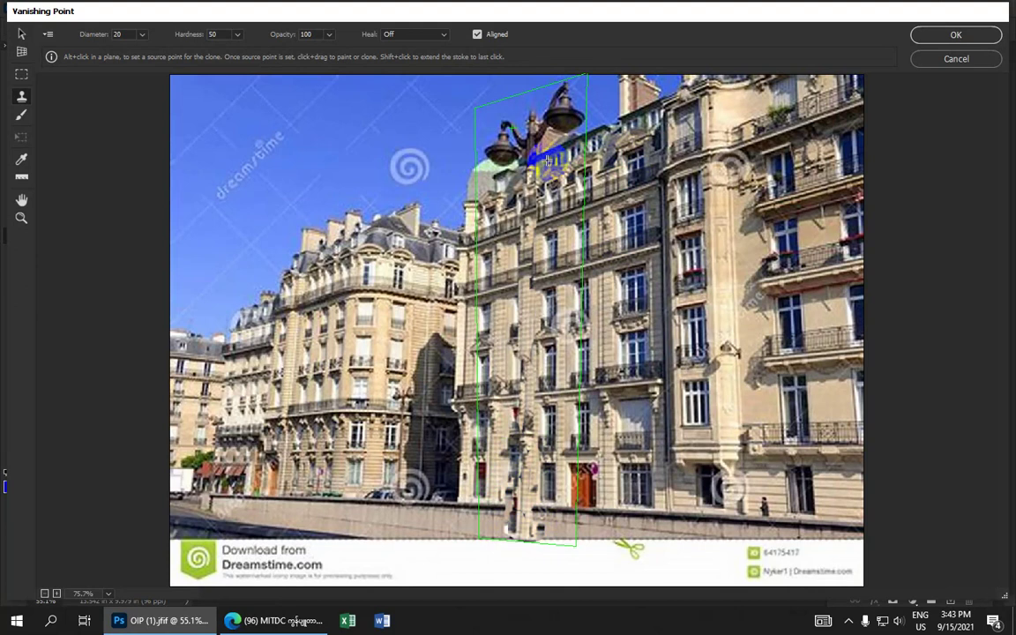
{"action": "mouse_move", "coordinate": [501, 161]}
{"action": "left_mouse_down"}
{"action": "mouse_move", "coordinate": [488, 154]}
{"action": "mouse_move", "coordinate": [510, 176]}
{"action": "mouse_move", "coordinate": [489, 104]}
{"action": "mouse_move", "coordinate": [496, 120]}
{"action": "mouse_move", "coordinate": [513, 115]}
{"action": "mouse_move", "coordinate": [522, 141]}
{"action": "mouse_move", "coordinate": [504, 125]}
{"action": "mouse_move", "coordinate": [499, 141]}
{"action": "mouse_move", "coordinate": [517, 129]}
{"action": "mouse_move", "coordinate": [504, 122]}
{"action": "mouse_move", "coordinate": [536, 133]}
{"action": "mouse_move", "coordinate": [529, 107]}
{"action": "left_mouse_up"}
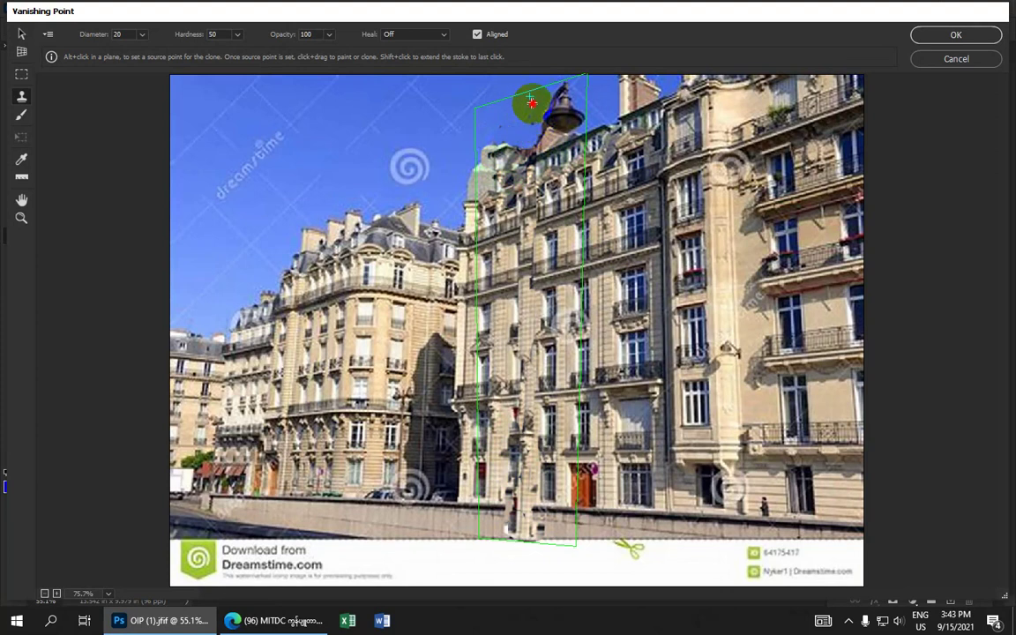
- Sample sky beside the upper lamp and paint it over the chimney tops and roof edge
{"action": "left_click", "coordinate": [526, 110], "text": "alt"}
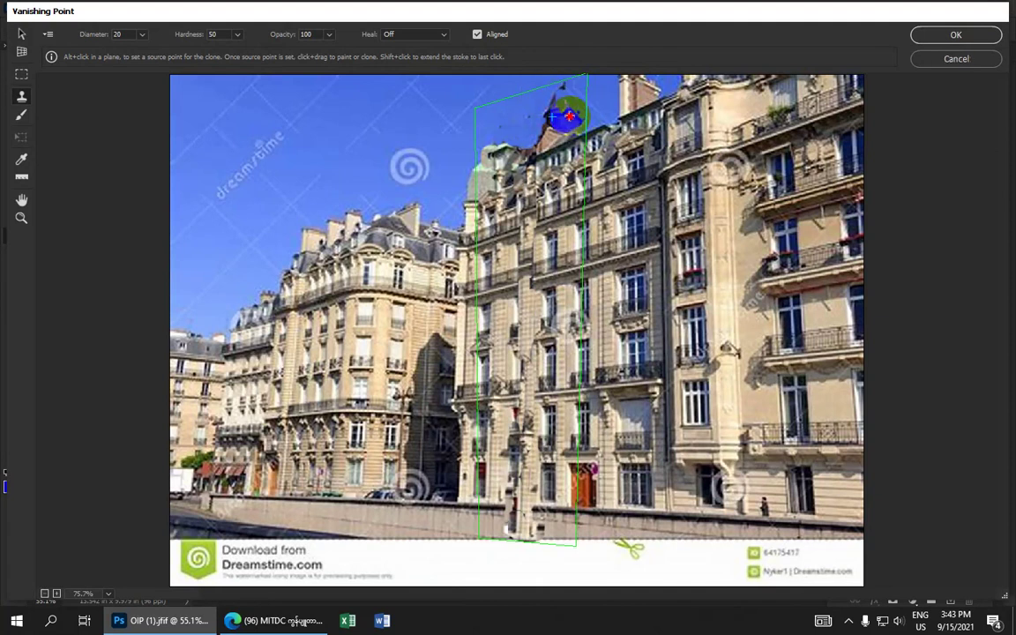
{"action": "left_click_drag", "start_coordinate": [540, 95], "coordinate": [560, 113]}
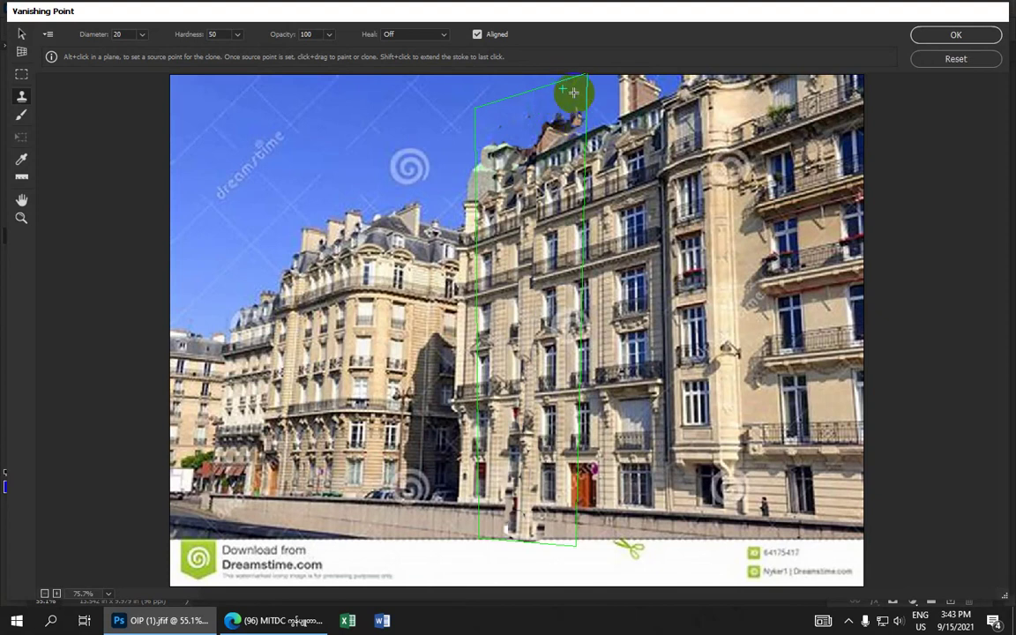
{"action": "left_click_drag", "start_coordinate": [571, 117], "coordinate": [534, 157]}
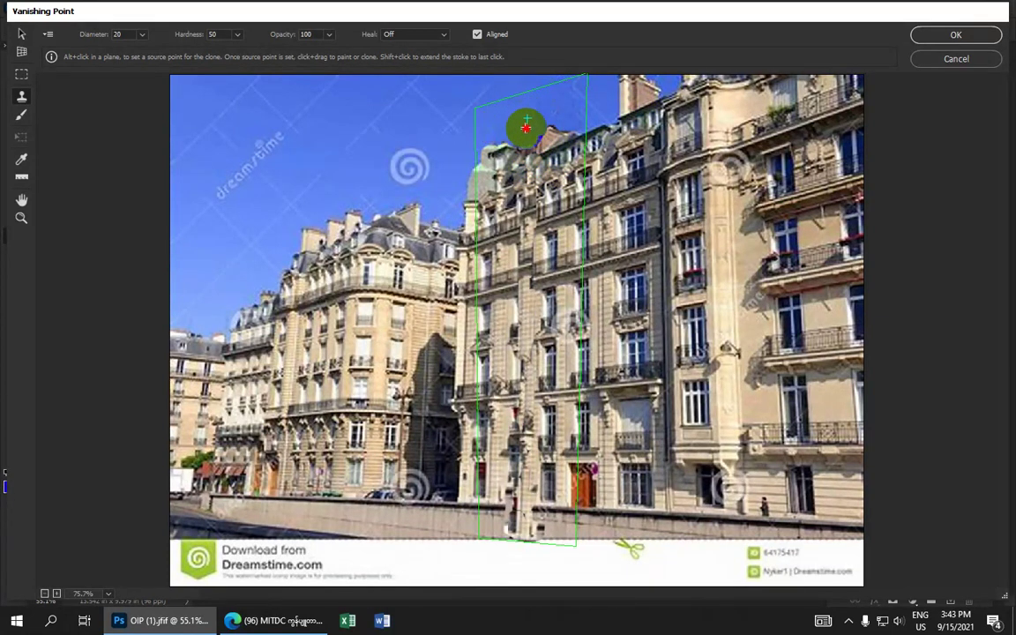
{"action": "left_click_drag", "start_coordinate": [527, 124], "coordinate": [508, 140]}
{"action": "left_click", "coordinate": [526, 121], "text": "alt"}
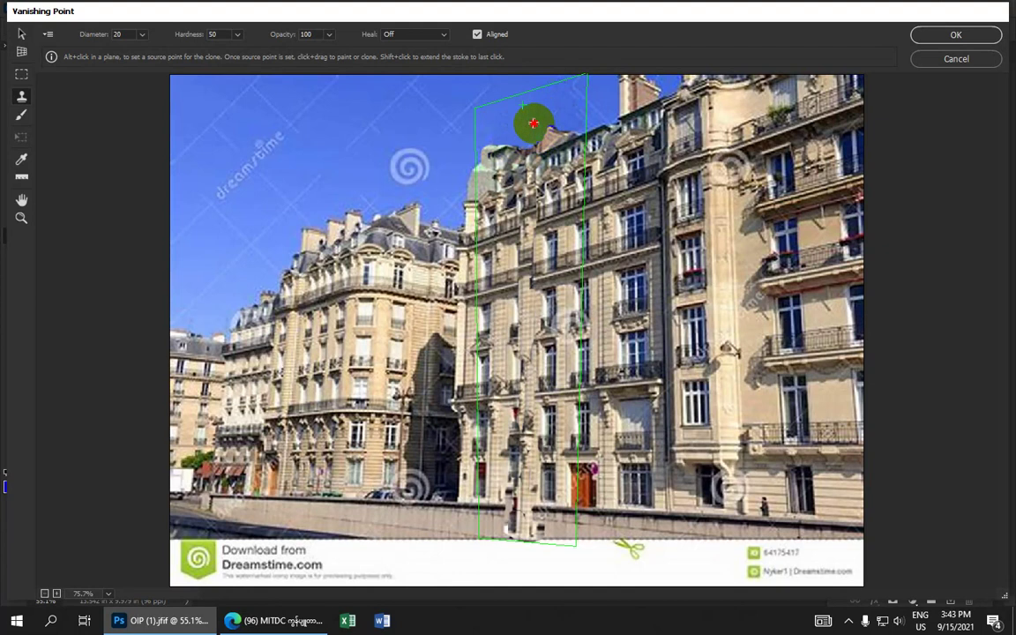
- Apply the Paris clone, then Quick Select the girl's head, hair and sweater in the vietnam photo
{"action": "left_click", "coordinate": [931, 36]}
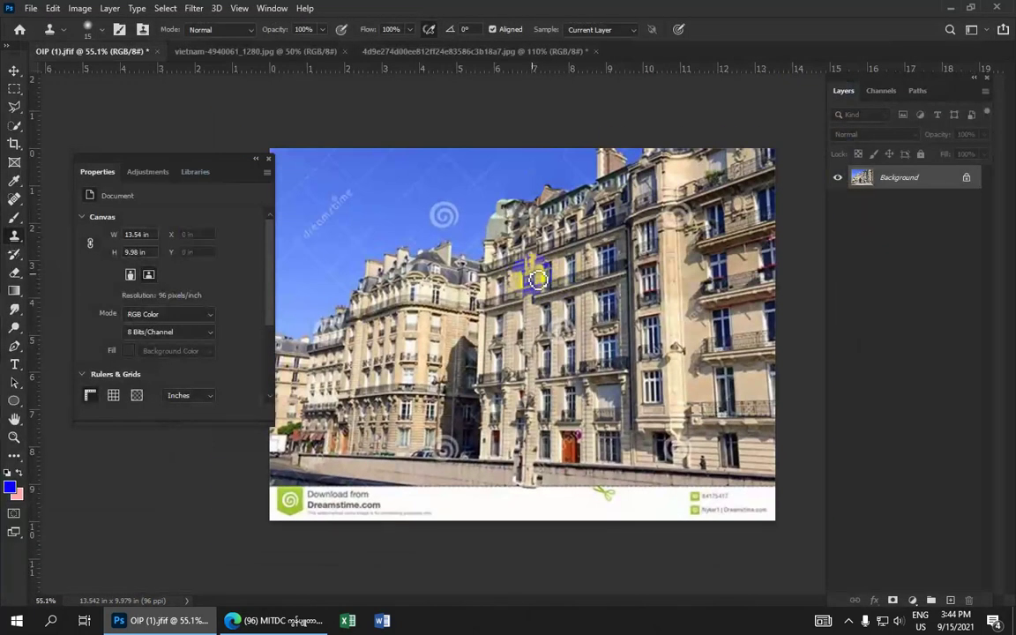
{"action": "left_click", "coordinate": [317, 56]}
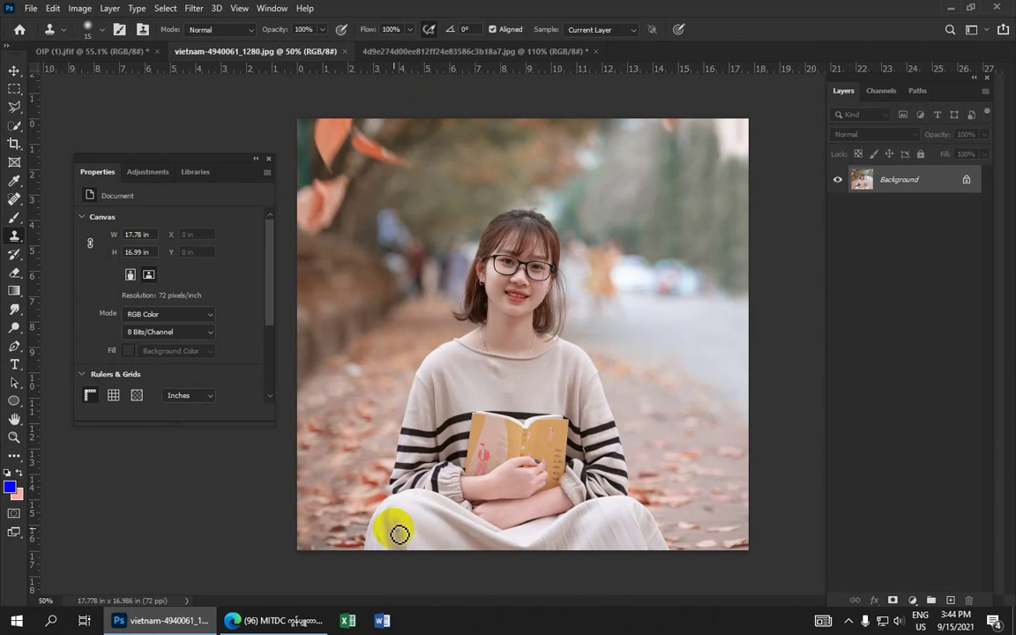
{"action": "left_click", "coordinate": [13, 129]}
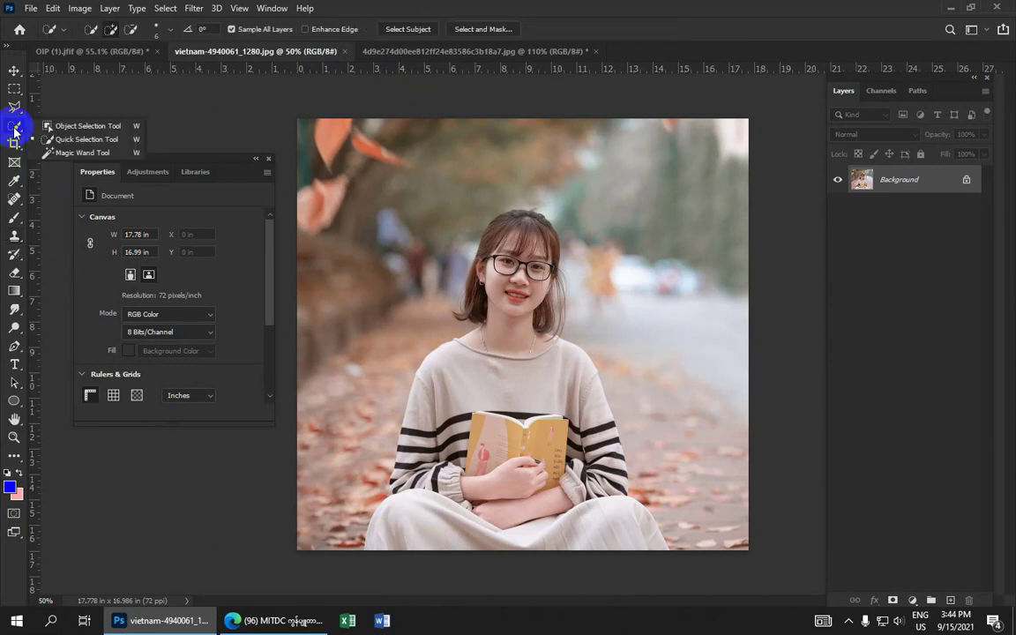
{"action": "left_click_drag", "start_coordinate": [14, 129], "coordinate": [77, 148]}
{"action": "left_click", "coordinate": [87, 141]}
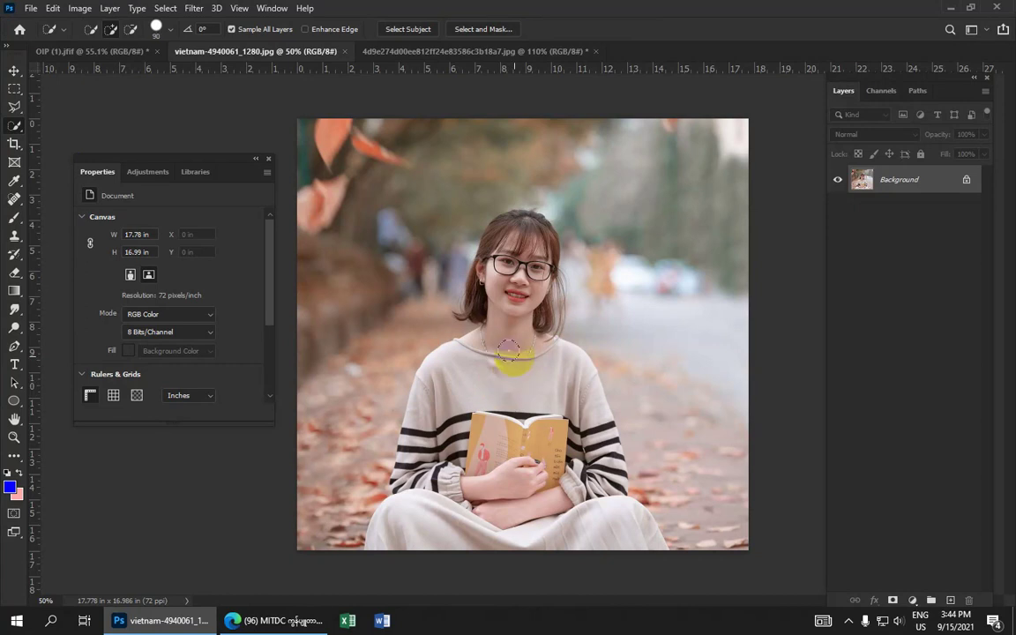
{"action": "mouse_move", "coordinate": [500, 351]}
{"action": "left_mouse_down"}
{"action": "mouse_move", "coordinate": [498, 323]}
{"action": "mouse_move", "coordinate": [556, 514]}
{"action": "mouse_move", "coordinate": [503, 535]}
{"action": "mouse_move", "coordinate": [397, 508]}
{"action": "mouse_move", "coordinate": [434, 485]}
{"action": "left_mouse_up"}
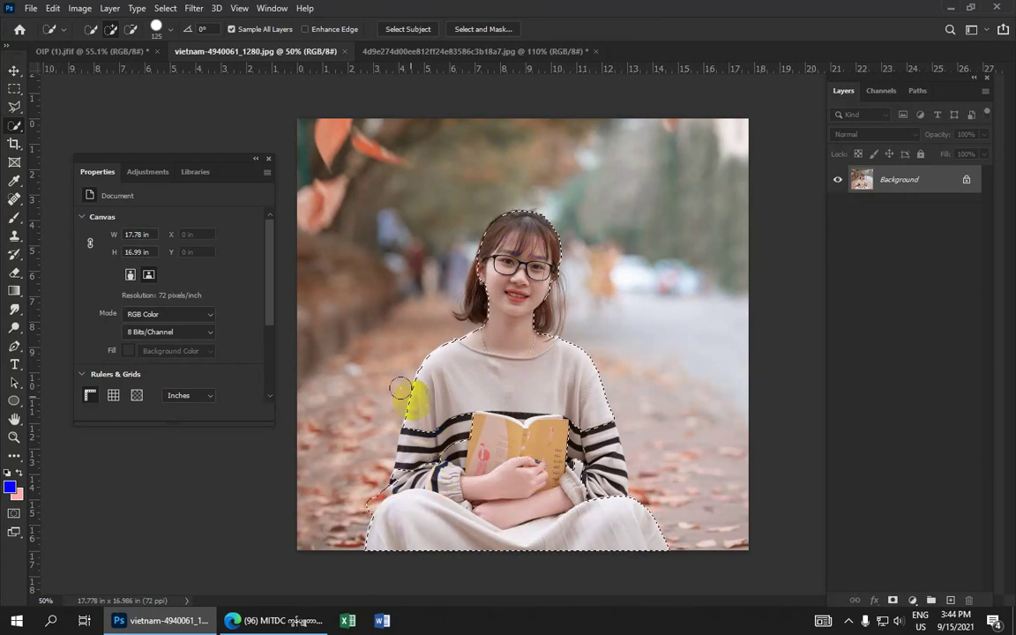
- Clear that selection and select the girl with Select > Subject instead
{"action": "left_click", "coordinate": [166, 9]}
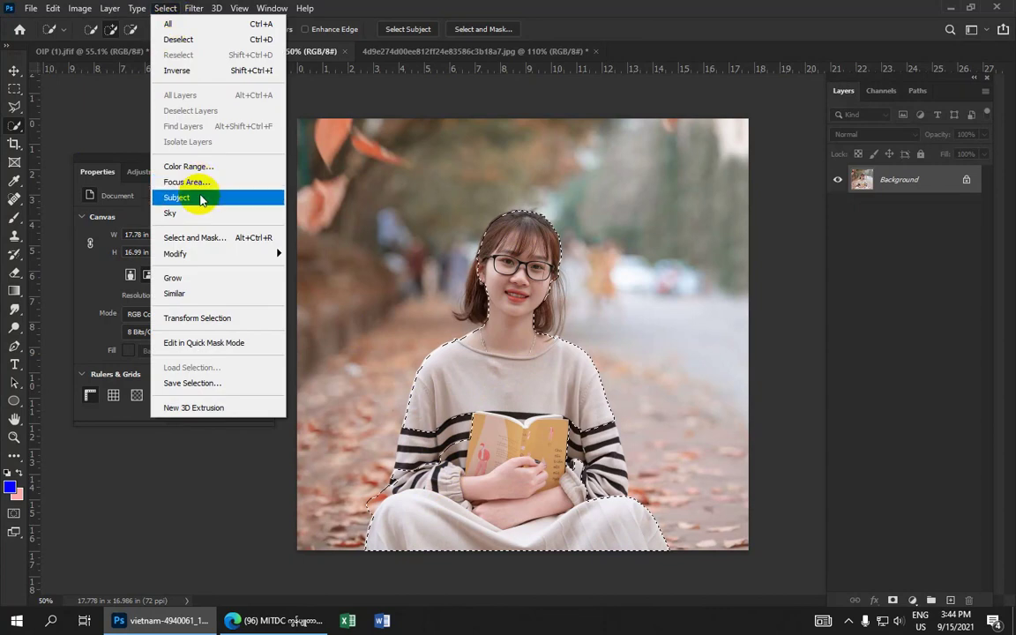
{"action": "left_click", "coordinate": [362, 219]}
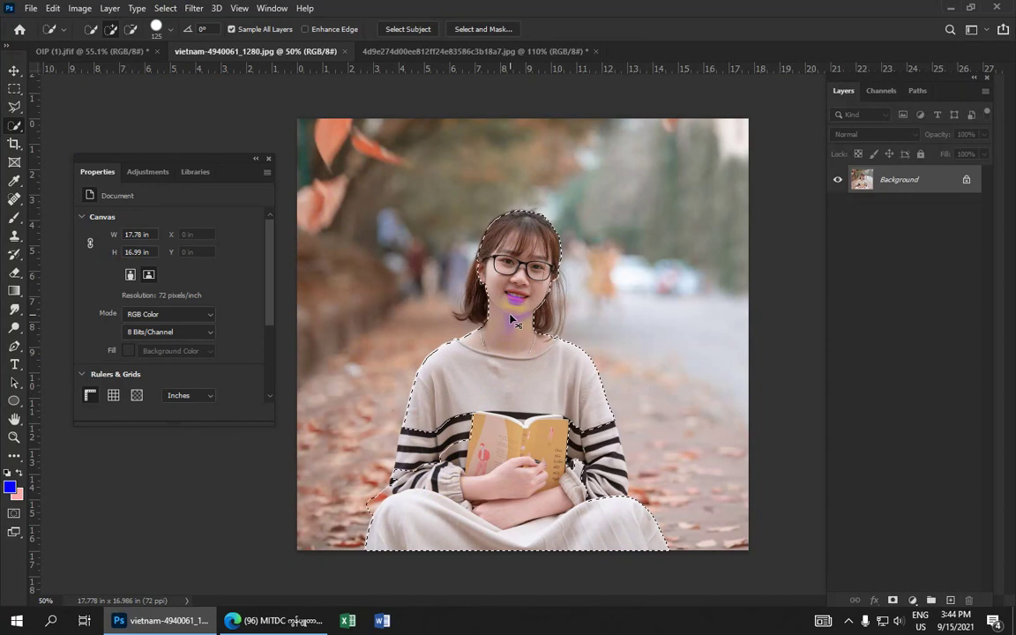
{"action": "key", "text": "ctrl+d"}
{"action": "left_click", "coordinate": [166, 9]}
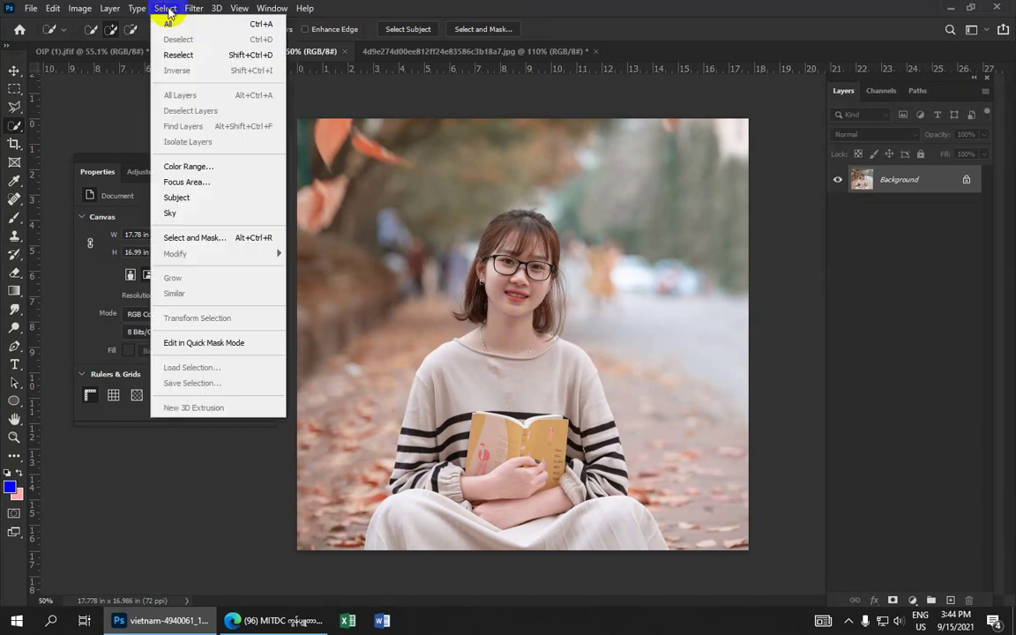
{"action": "left_click", "coordinate": [181, 200]}
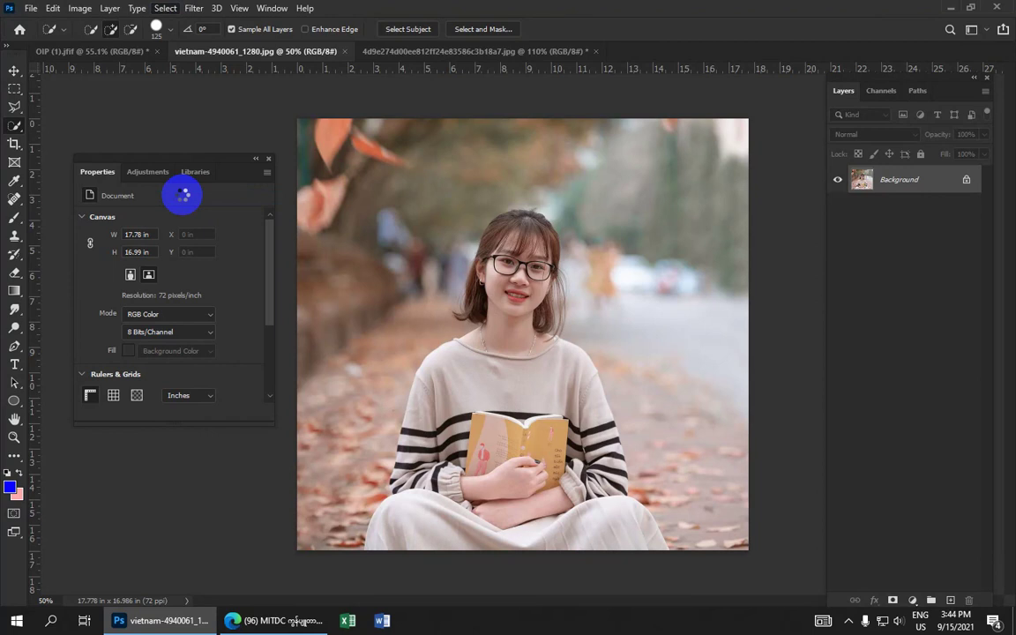
{"action": "left_click_drag", "start_coordinate": [518, 254], "coordinate": [532, 242]}
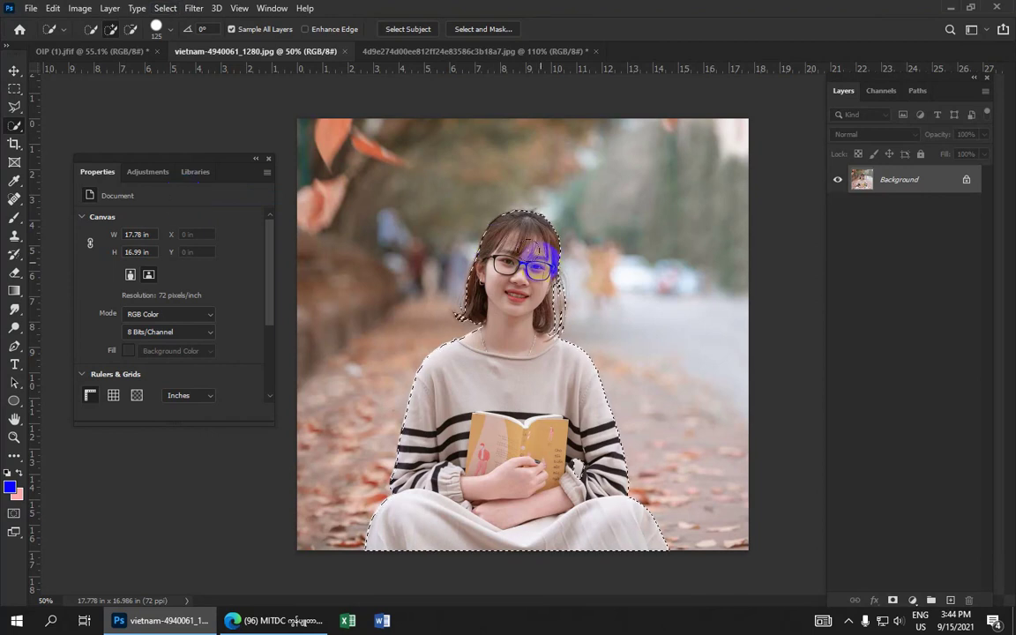
{"action": "scroll", "coordinate": [532, 243], "scroll_direction": "down", "scroll_amount": 1}
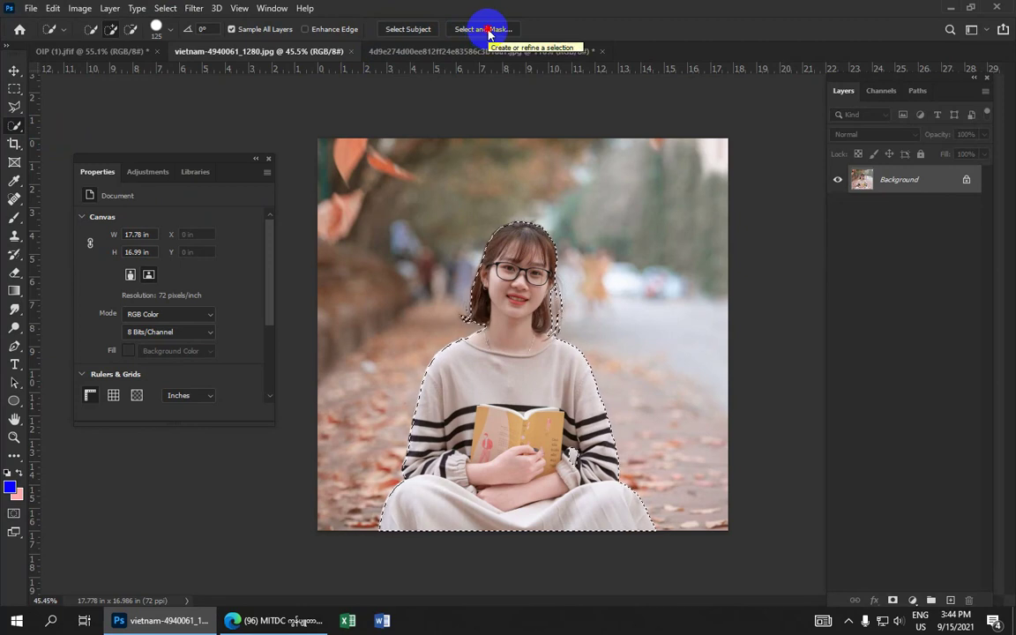
- In Select and Mask, preview in Overlay view, zoom to the face and refine the hair edge by the glasses
{"action": "left_click", "coordinate": [486, 30]}
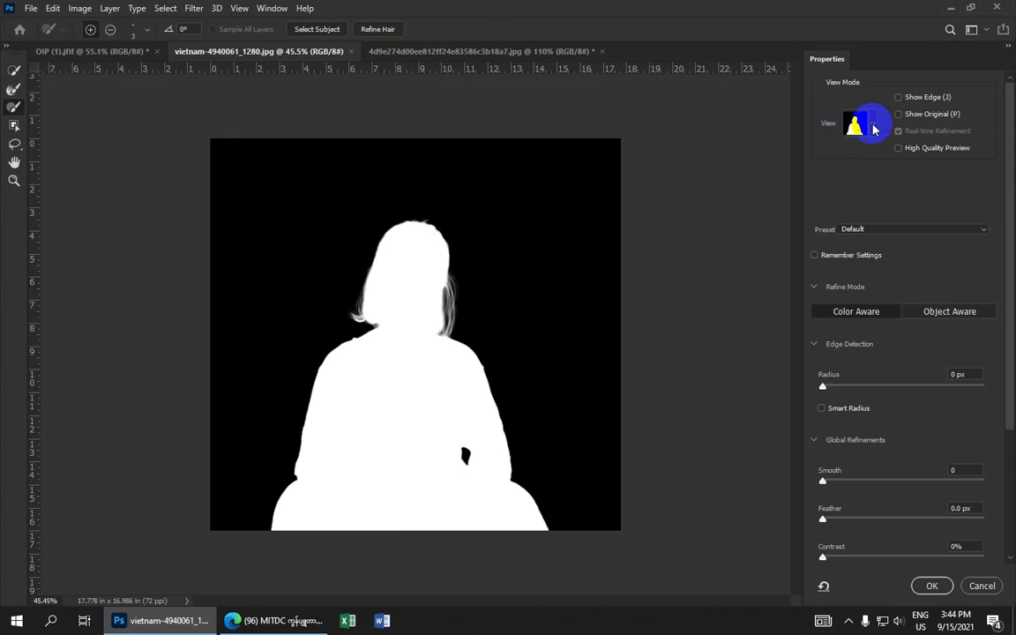
{"action": "left_click", "coordinate": [873, 129]}
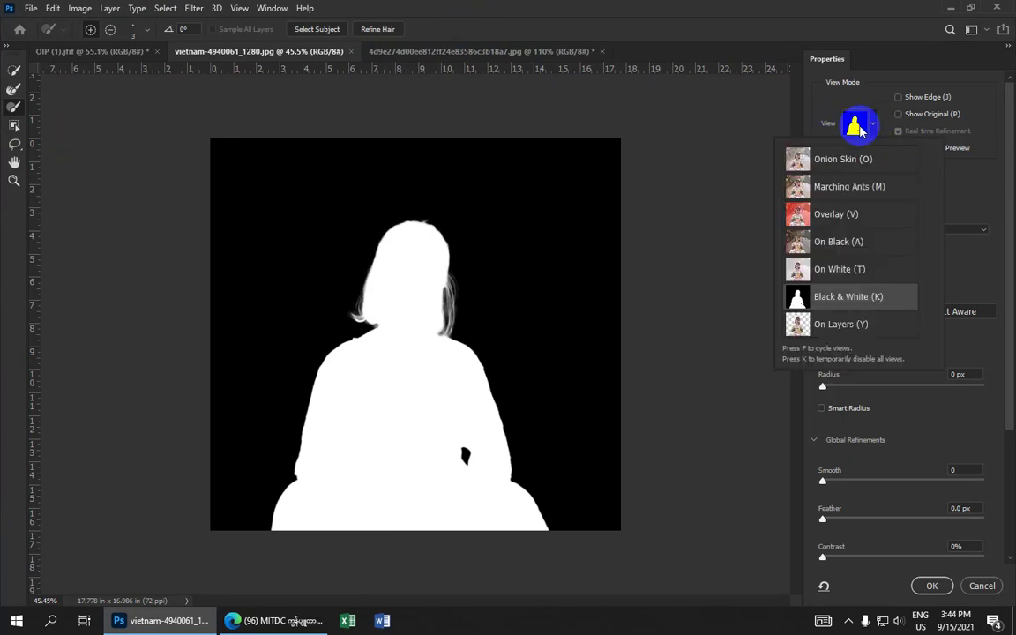
{"action": "left_click", "coordinate": [834, 164]}
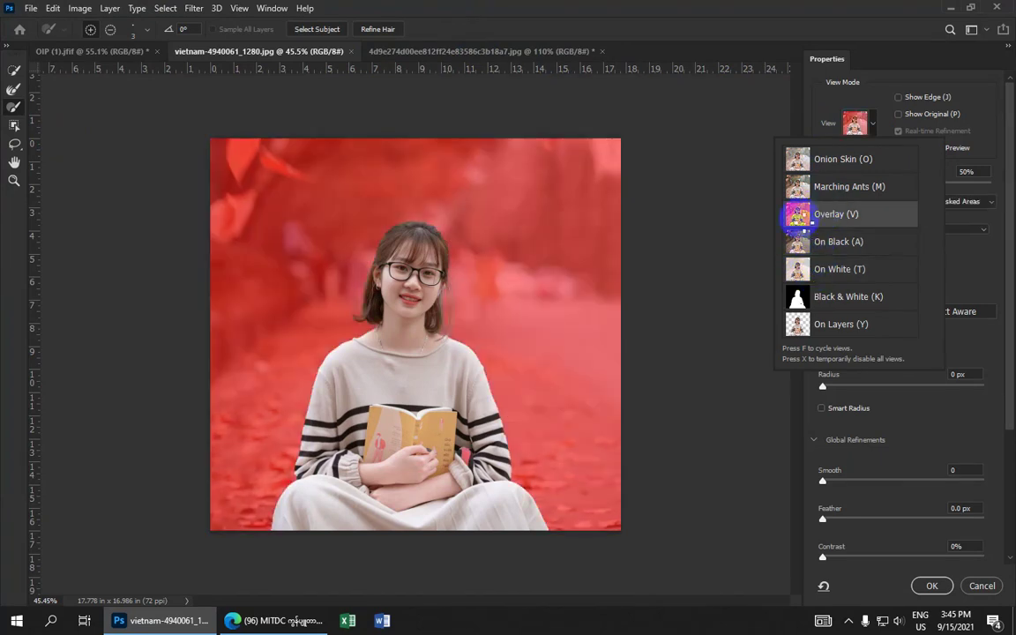
{"action": "scroll", "coordinate": [432, 266], "scroll_direction": "up", "scroll_amount": 2}
{"action": "scroll", "coordinate": [449, 276], "scroll_direction": "up", "scroll_amount": 2}
{"action": "scroll", "coordinate": [452, 277], "scroll_direction": "up", "scroll_amount": 2}
{"action": "scroll", "coordinate": [454, 284], "scroll_direction": "up", "scroll_amount": 2}
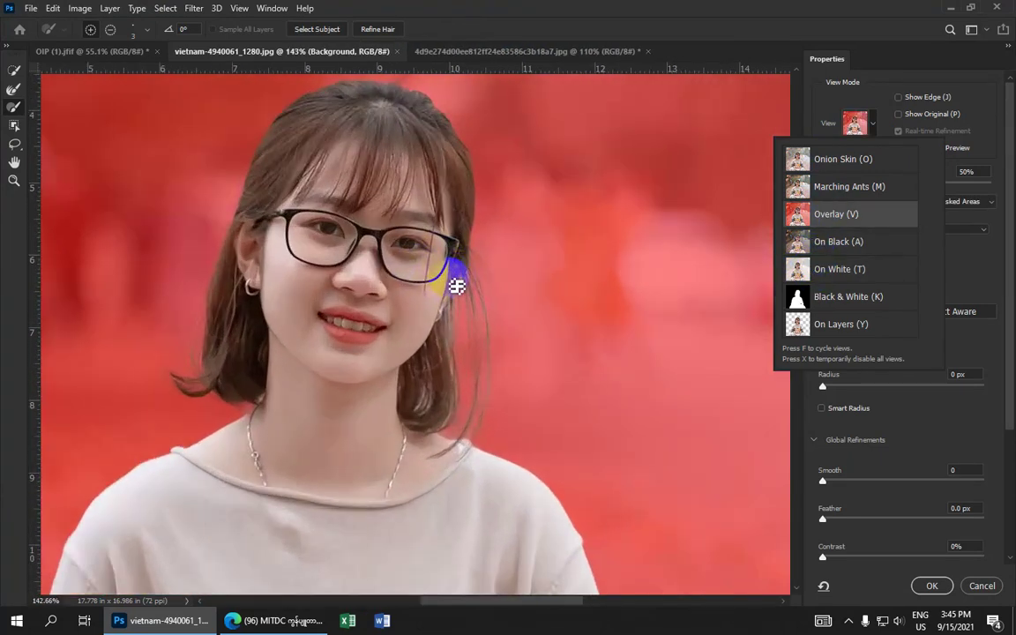
{"action": "scroll", "coordinate": [446, 284], "scroll_direction": "up", "scroll_amount": 3}
{"action": "scroll", "coordinate": [454, 170], "scroll_direction": "up", "scroll_amount": 2}
{"action": "left_click_drag", "start_coordinate": [455, 170], "coordinate": [495, 193]}
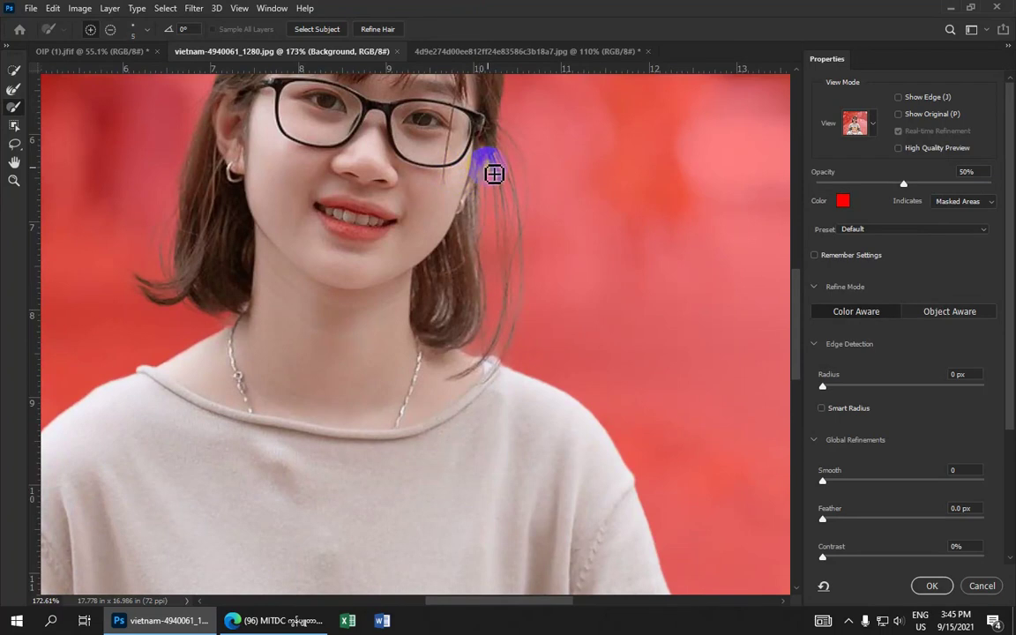
- Paint the Refine Edge Brush along the right and left hair edges down to the neck
{"action": "left_click", "coordinate": [11, 91]}
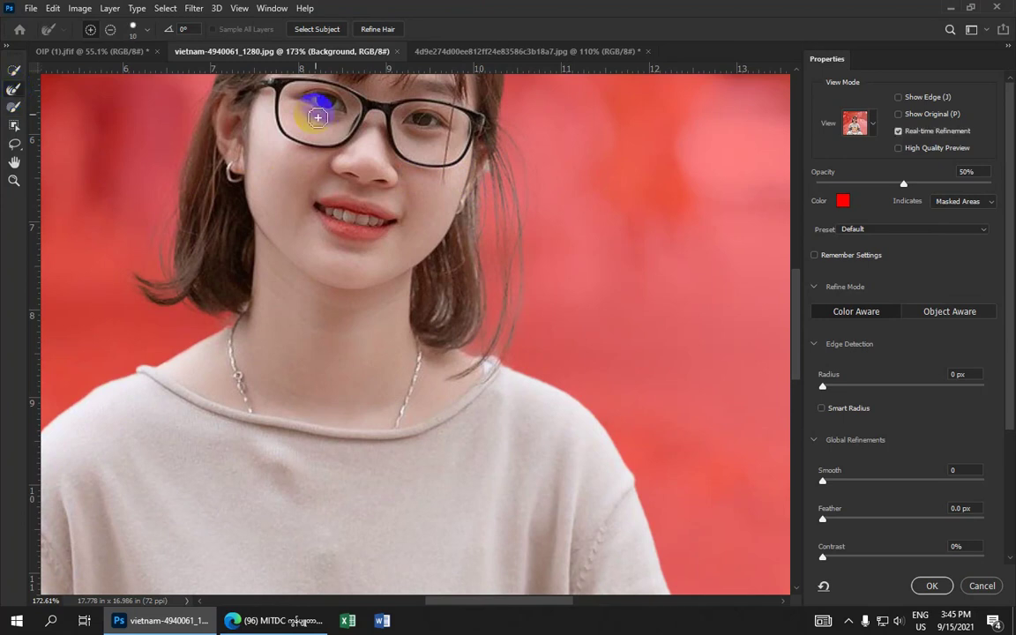
{"action": "left_click_drag", "start_coordinate": [385, 117], "coordinate": [477, 168]}
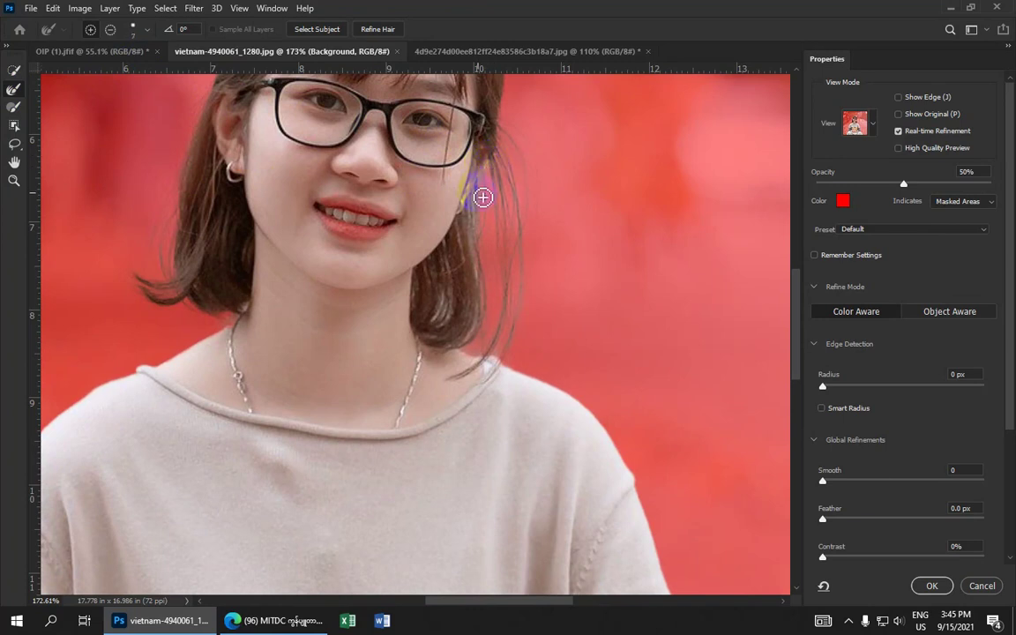
{"action": "mouse_move", "coordinate": [479, 212]}
{"action": "left_mouse_down"}
{"action": "mouse_move", "coordinate": [437, 318]}
{"action": "mouse_move", "coordinate": [478, 317]}
{"action": "mouse_move", "coordinate": [476, 338]}
{"action": "mouse_move", "coordinate": [474, 257]}
{"action": "mouse_move", "coordinate": [453, 249]}
{"action": "left_mouse_up"}
{"action": "mouse_move", "coordinate": [242, 284]}
{"action": "left_mouse_down"}
{"action": "mouse_move", "coordinate": [197, 263]}
{"action": "mouse_move", "coordinate": [176, 218]}
{"action": "mouse_move", "coordinate": [191, 202]}
{"action": "mouse_move", "coordinate": [468, 93]}
{"action": "mouse_move", "coordinate": [481, 245]}
{"action": "left_mouse_up"}
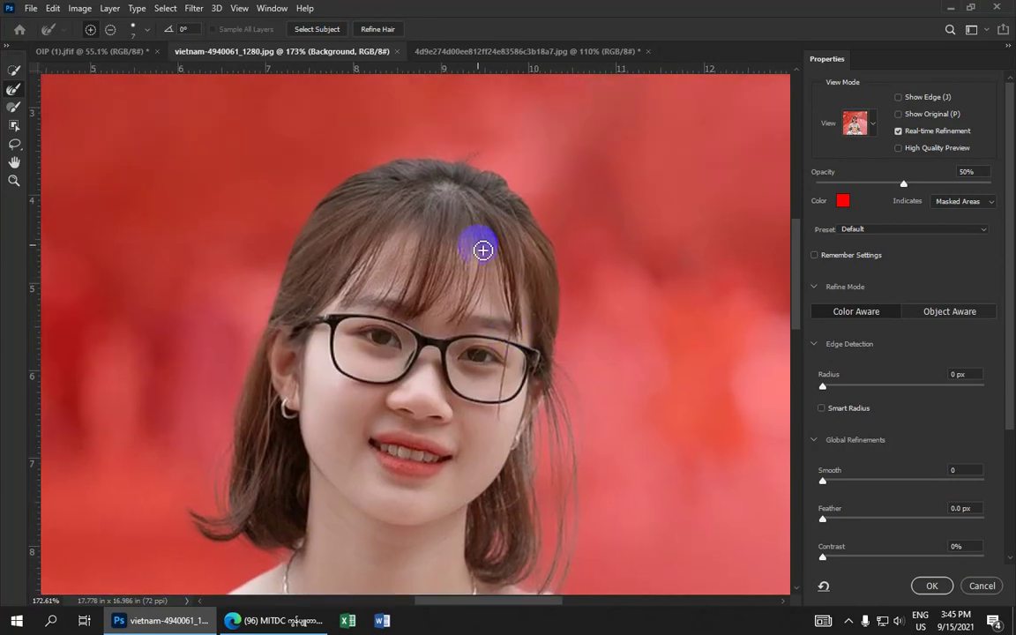
- Refine one more hair edge, then zoom out and pan across the photo to check
{"action": "scroll", "coordinate": [450, 88], "scroll_direction": "down", "scroll_amount": 2}
{"action": "mouse_move", "coordinate": [492, 167]}
{"action": "left_mouse_down"}
{"action": "mouse_move", "coordinate": [484, 215]}
{"action": "mouse_move", "coordinate": [494, 163]}
{"action": "mouse_move", "coordinate": [532, 254]}
{"action": "mouse_move", "coordinate": [521, 293]}
{"action": "mouse_move", "coordinate": [461, 295]}
{"action": "mouse_move", "coordinate": [449, 262]}
{"action": "mouse_move", "coordinate": [478, 290]}
{"action": "mouse_move", "coordinate": [430, 251]}
{"action": "mouse_move", "coordinate": [442, 279]}
{"action": "mouse_move", "coordinate": [428, 254]}
{"action": "mouse_move", "coordinate": [433, 283]}
{"action": "mouse_move", "coordinate": [439, 222]}
{"action": "mouse_move", "coordinate": [612, 215]}
{"action": "left_mouse_up"}
{"action": "scroll", "coordinate": [439, 222], "scroll_direction": "down", "scroll_amount": 3}
{"action": "scroll", "coordinate": [456, 281], "scroll_direction": "down", "scroll_amount": 3}
{"action": "scroll", "coordinate": [458, 245], "scroll_direction": "down", "scroll_amount": 3}
{"action": "left_click_drag", "start_coordinate": [317, 256], "coordinate": [476, 272]}
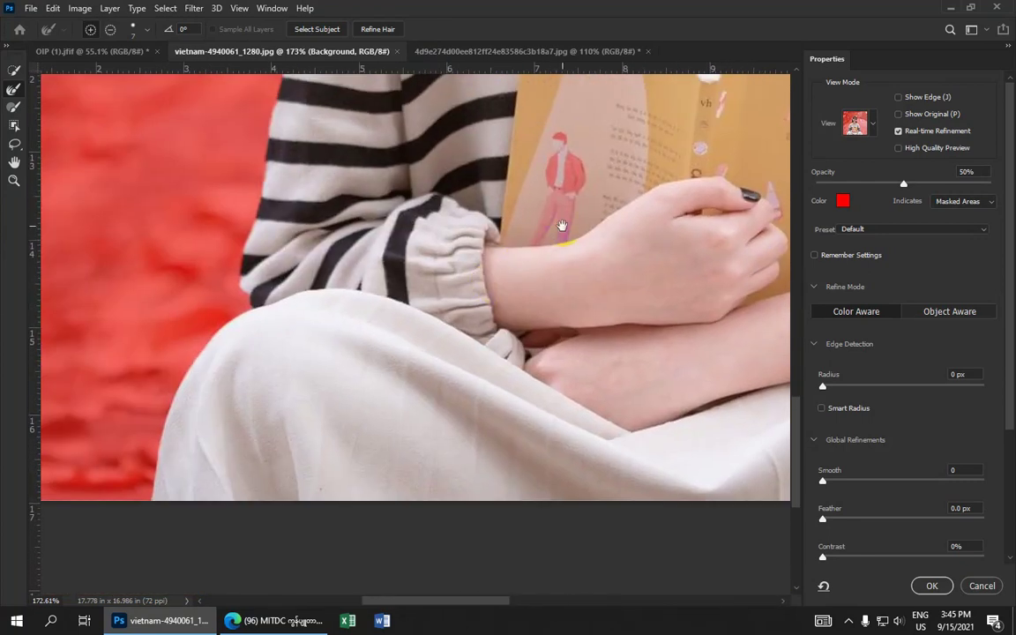
{"action": "left_click_drag", "start_coordinate": [560, 226], "coordinate": [438, 253]}
{"action": "scroll", "coordinate": [439, 253], "scroll_direction": "down", "scroll_amount": 3}
{"action": "scroll", "coordinate": [441, 254], "scroll_direction": "down", "scroll_amount": 3}
{"action": "scroll", "coordinate": [442, 255], "scroll_direction": "down", "scroll_amount": 2}
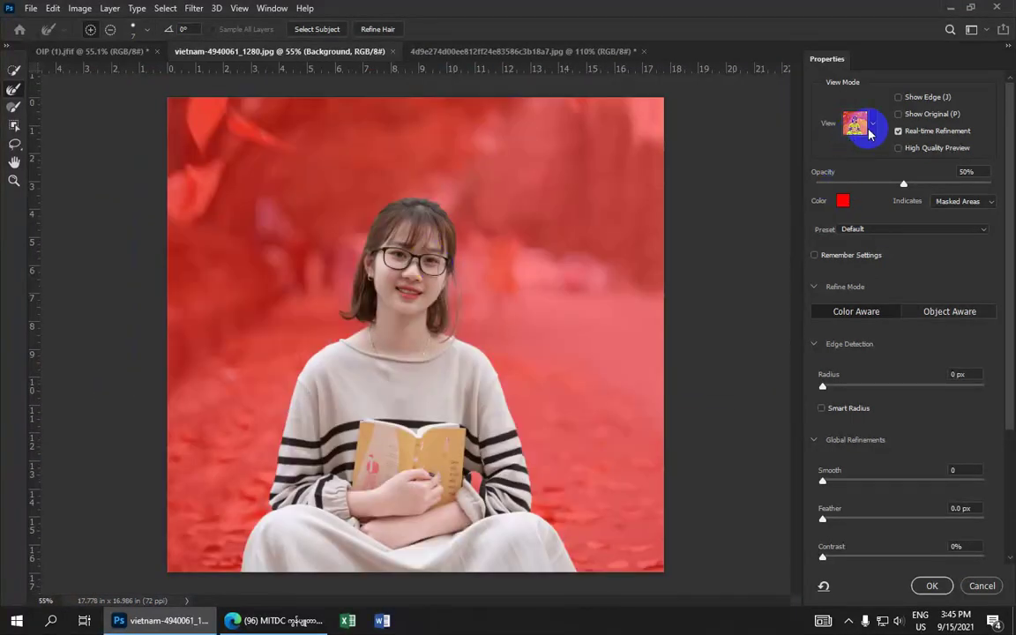
- Preview the mask in black and white and refine the left and right shoulder edges
{"action": "left_click", "coordinate": [873, 128]}
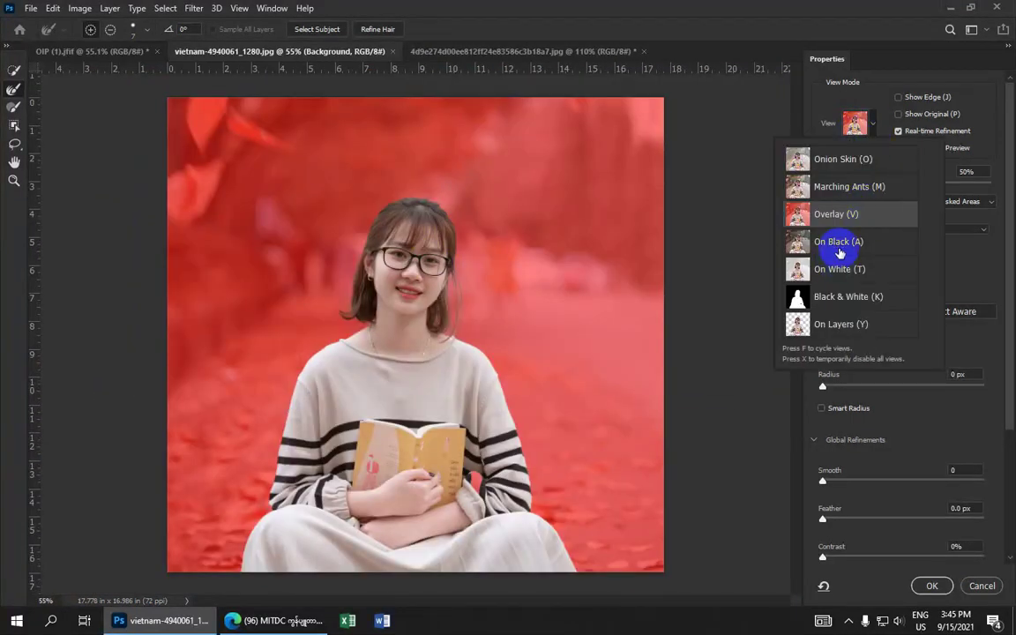
{"action": "left_click", "coordinate": [844, 298]}
{"action": "scroll", "coordinate": [443, 391], "scroll_direction": "up", "scroll_amount": 1}
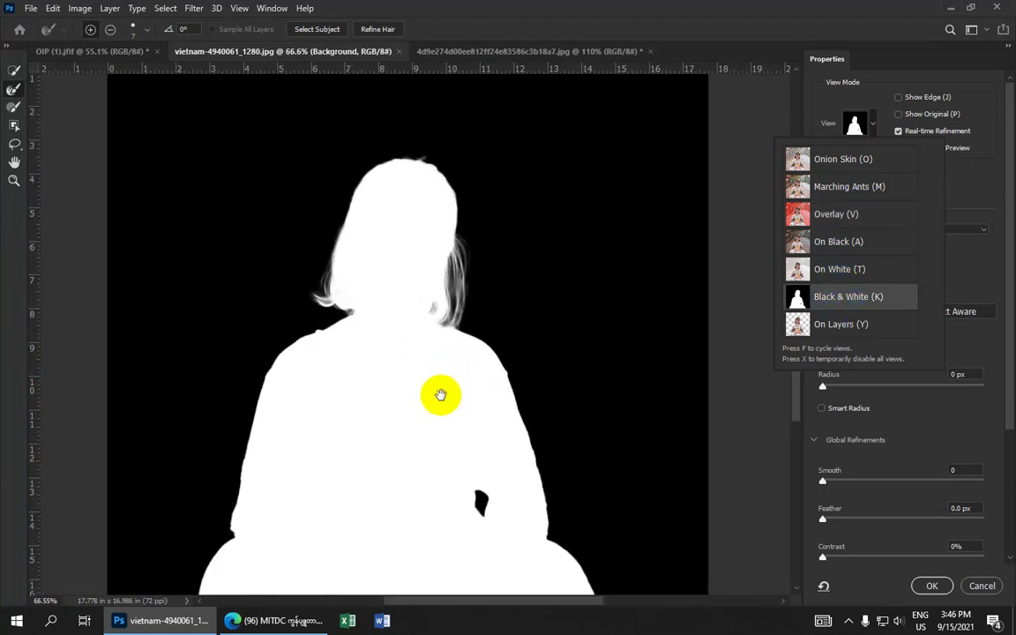
{"action": "left_click_drag", "start_coordinate": [441, 394], "coordinate": [463, 221]}
{"action": "mouse_move", "coordinate": [340, 163]}
{"action": "left_mouse_down"}
{"action": "mouse_move", "coordinate": [312, 187]}
{"action": "mouse_move", "coordinate": [277, 274]}
{"action": "left_mouse_up"}
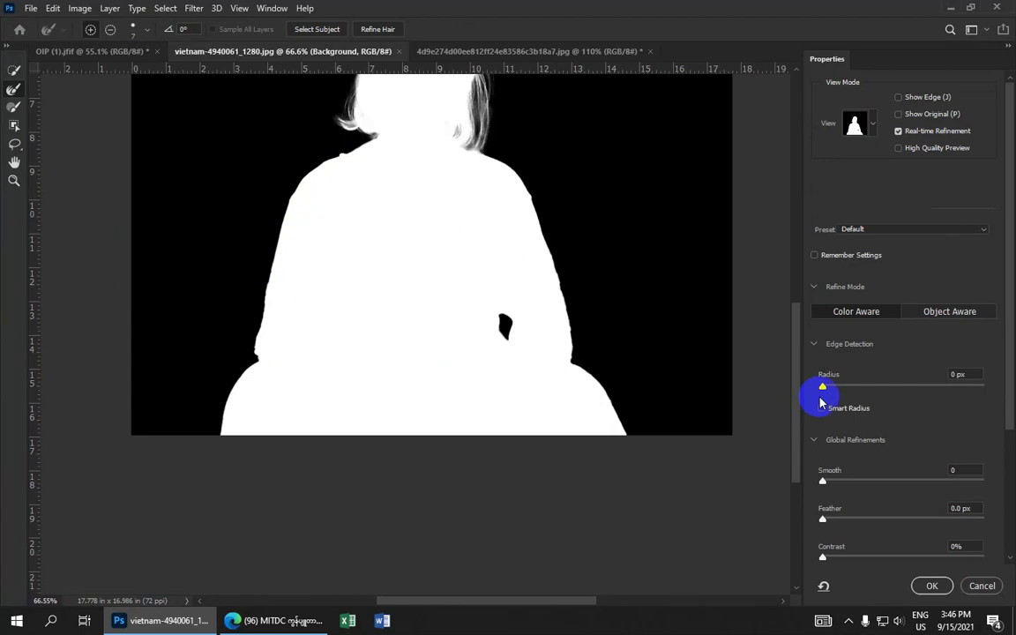
{"action": "left_click_drag", "start_coordinate": [496, 160], "coordinate": [556, 257]}
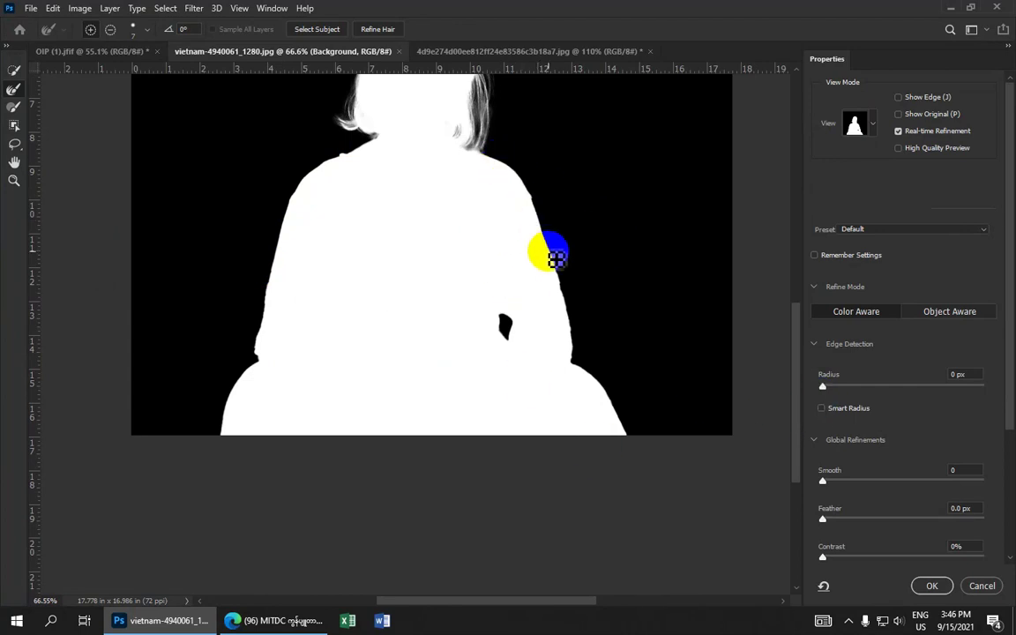
- Set Smooth 10, Feather 1.0 px and Contrast 10%, touch up the right shoulder, and apply
{"action": "left_click", "coordinate": [819, 482]}
{"action": "type", "text": "10"}
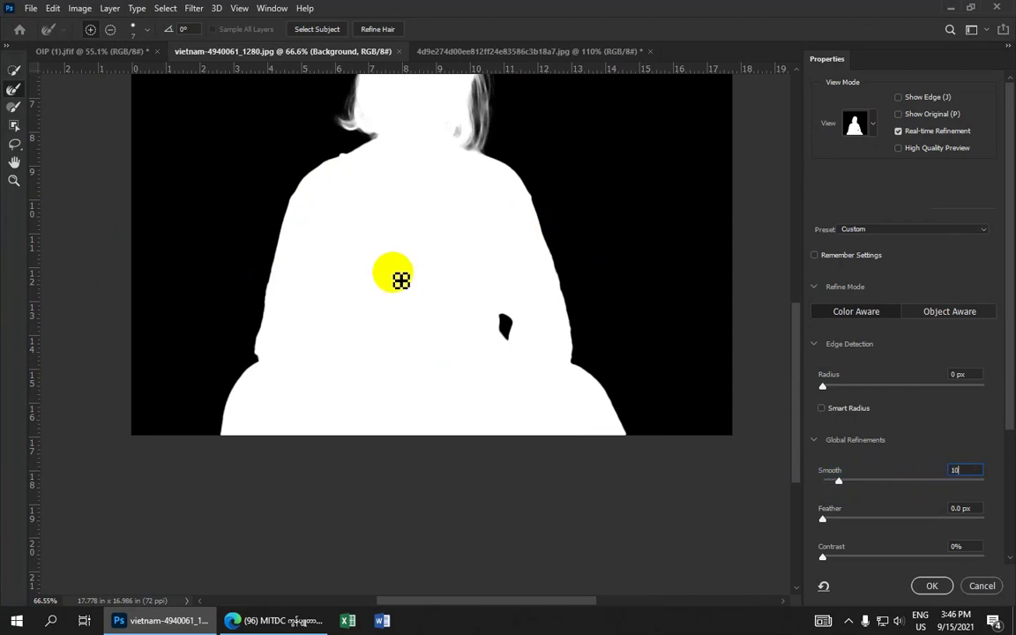
{"action": "left_click", "coordinate": [506, 185]}
{"action": "mouse_move", "coordinate": [507, 185]}
{"action": "left_mouse_down"}
{"action": "mouse_move", "coordinate": [582, 306]}
{"action": "mouse_move", "coordinate": [580, 334]}
{"action": "left_mouse_up"}
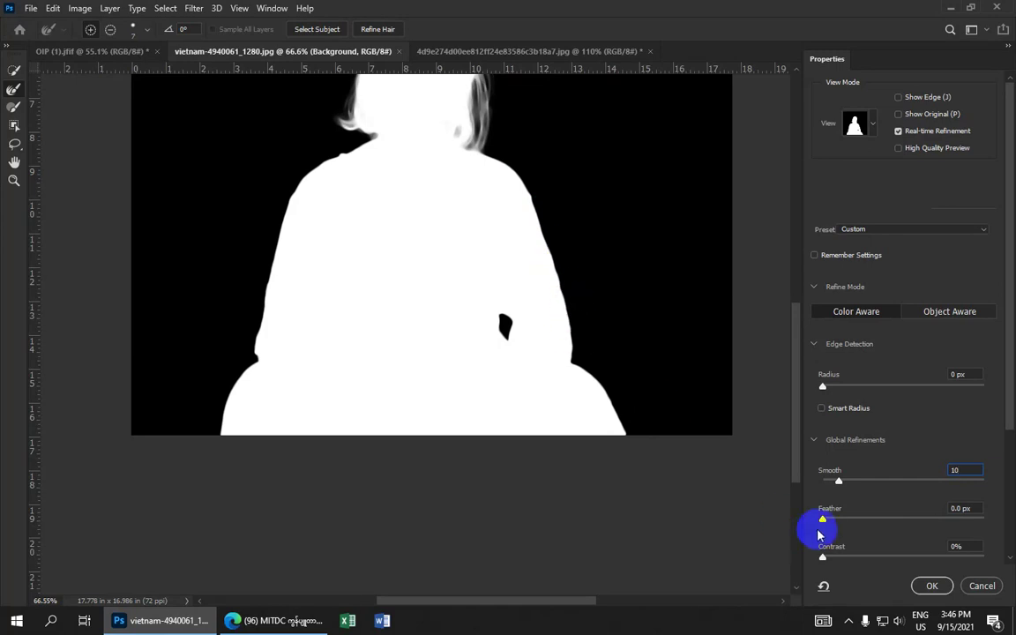
{"action": "left_click_drag", "start_coordinate": [833, 524], "coordinate": [838, 524]}
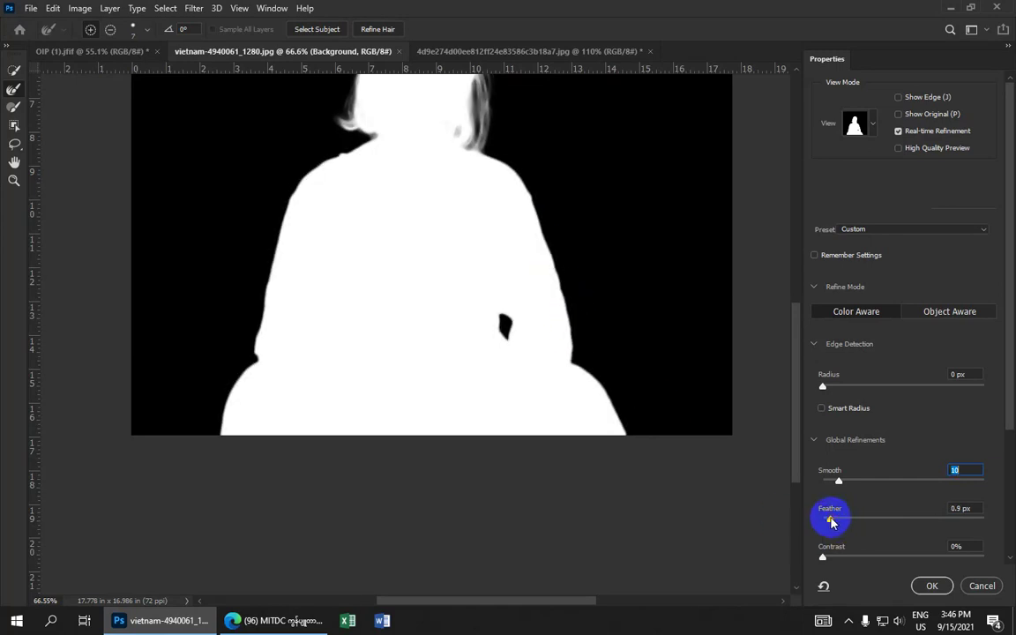
{"action": "left_click", "coordinate": [957, 508]}
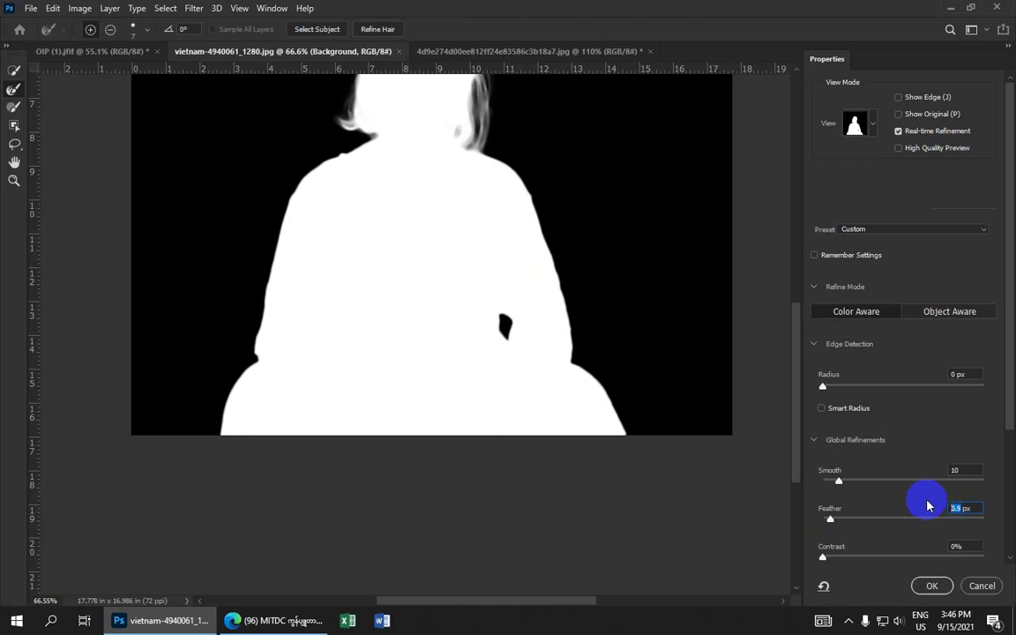
{"action": "left_click", "coordinate": [839, 561]}
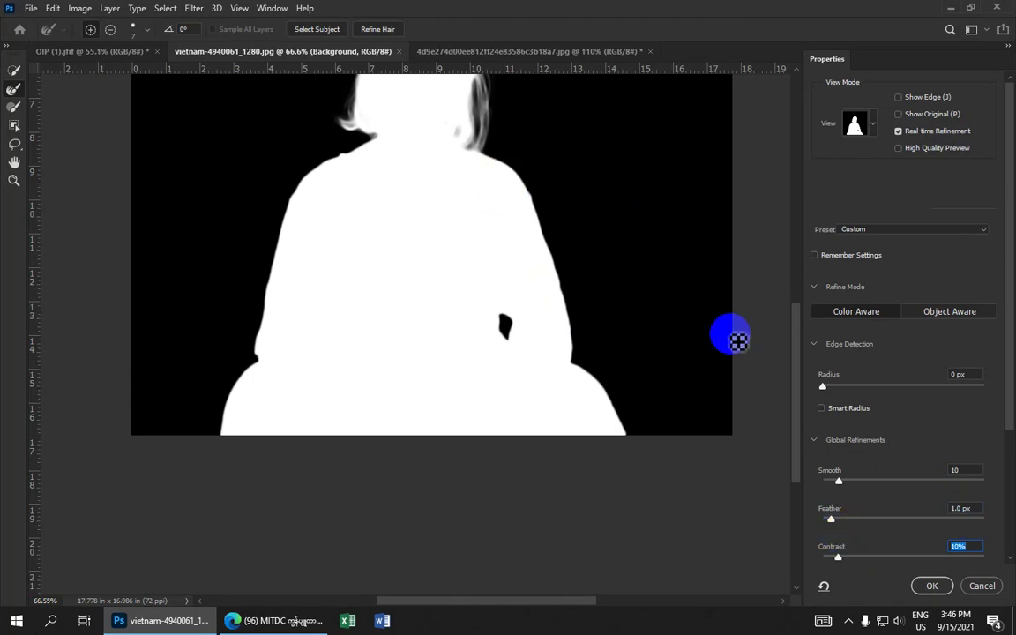
{"action": "left_click", "coordinate": [932, 586]}
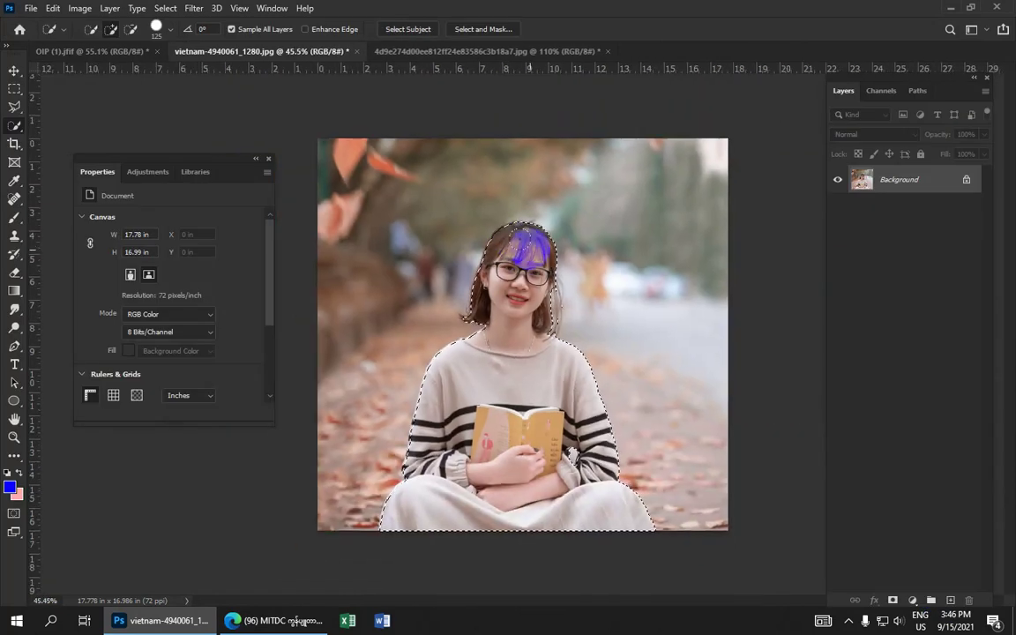
- Add a Solid Color fill layer over the girl's selection in light cyan #3eddff
{"action": "scroll", "coordinate": [565, 309], "scroll_direction": "down", "scroll_amount": 1, "text": "alt"}
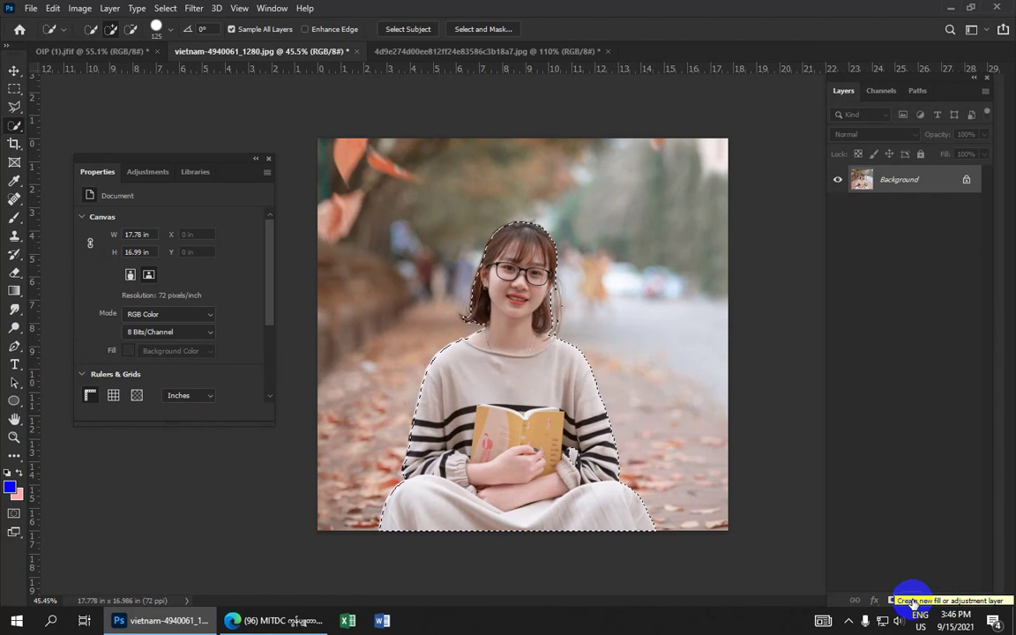
{"action": "left_click", "coordinate": [915, 603]}
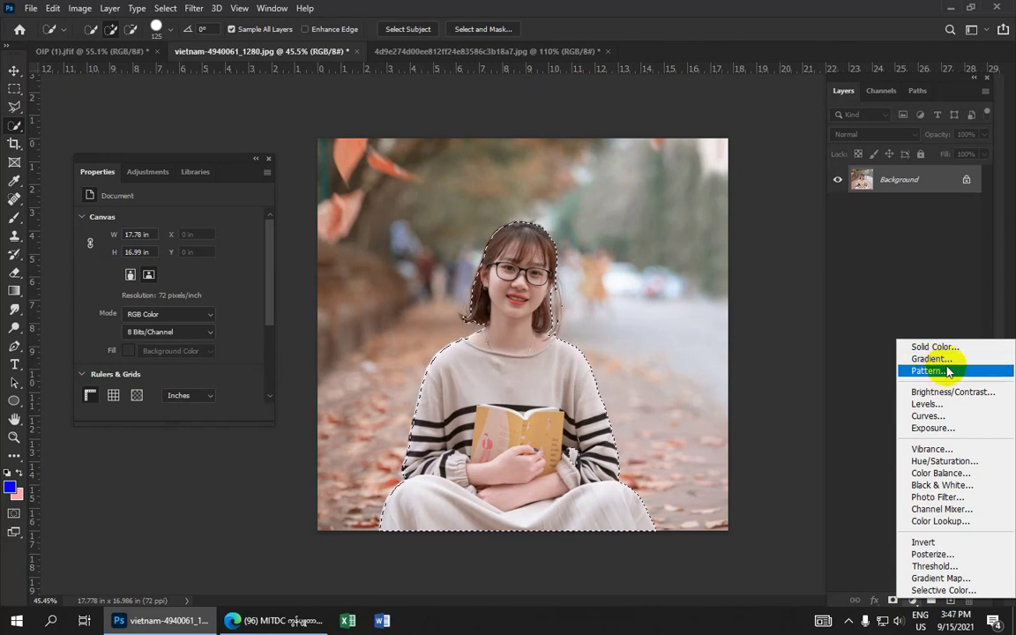
{"action": "left_click", "coordinate": [944, 355]}
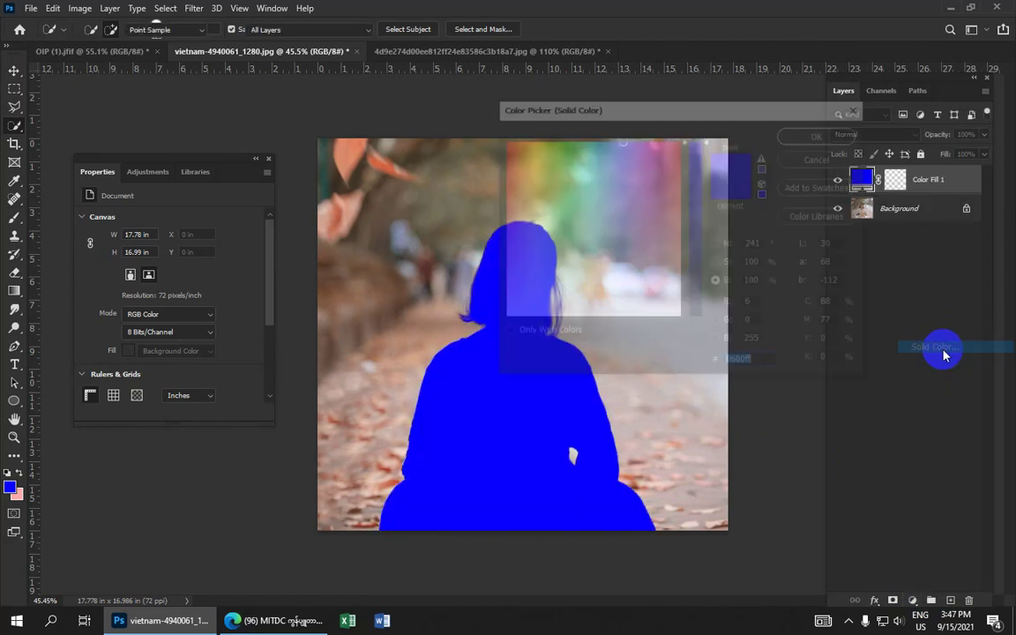
{"action": "mouse_move", "coordinate": [601, 234]}
{"action": "left_mouse_down"}
{"action": "mouse_move", "coordinate": [532, 175]}
{"action": "mouse_move", "coordinate": [525, 203]}
{"action": "left_mouse_up"}
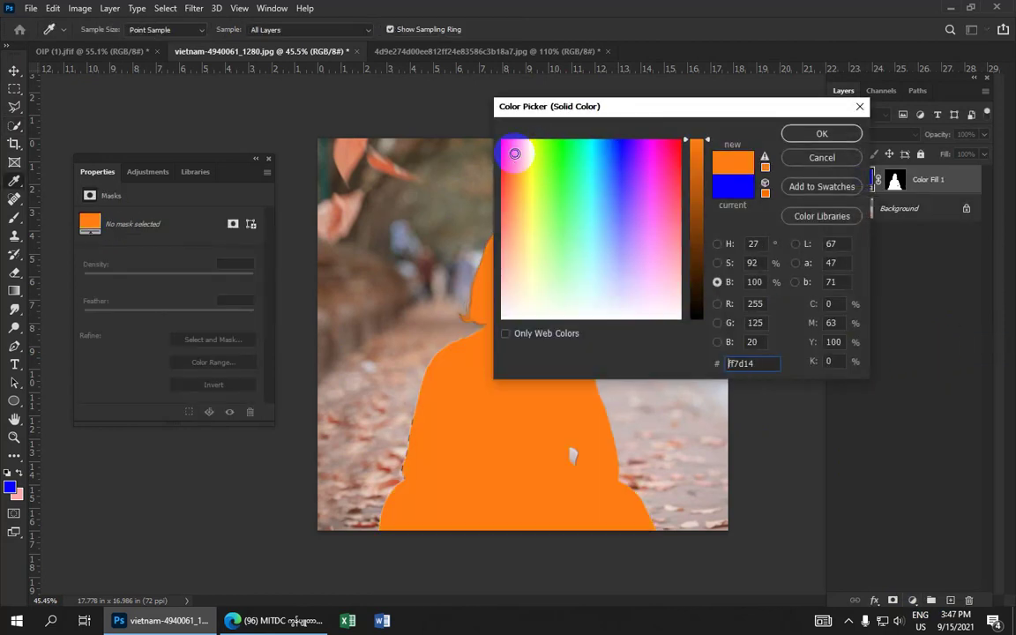
{"action": "left_click", "coordinate": [531, 223]}
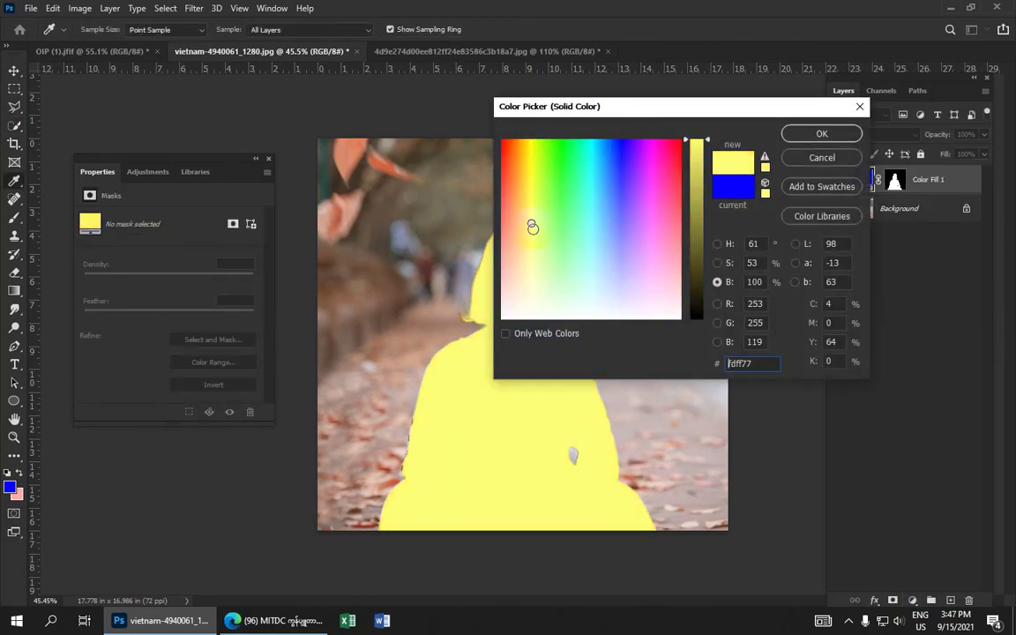
{"action": "mouse_move", "coordinate": [534, 218]}
{"action": "left_mouse_down"}
{"action": "mouse_move", "coordinate": [582, 183]}
{"action": "mouse_move", "coordinate": [578, 159]}
{"action": "mouse_move", "coordinate": [589, 150]}
{"action": "mouse_move", "coordinate": [593, 188]}
{"action": "left_mouse_up"}
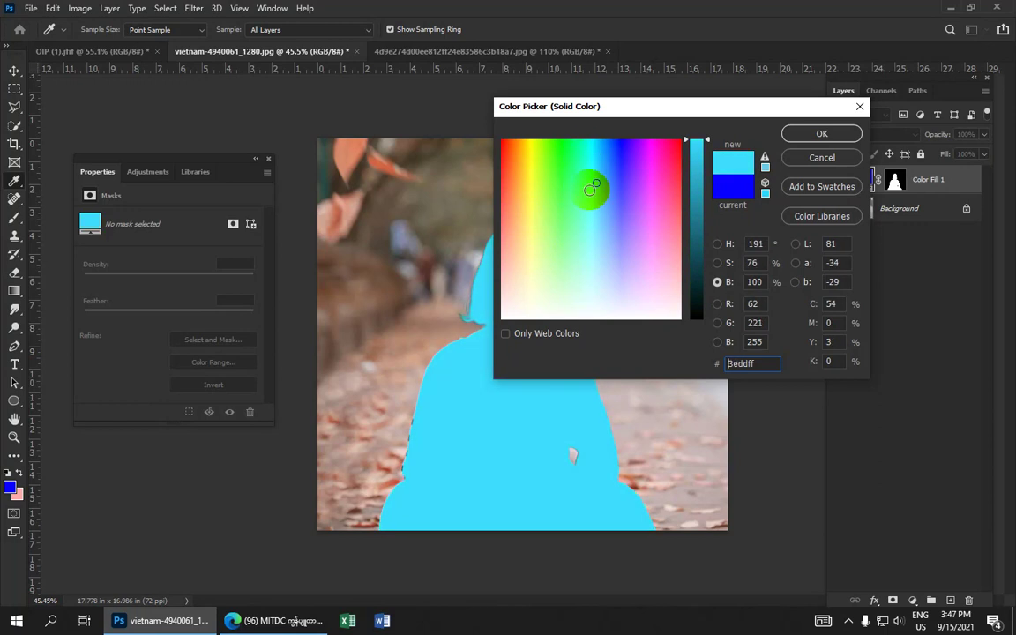
{"action": "left_click", "coordinate": [819, 133]}
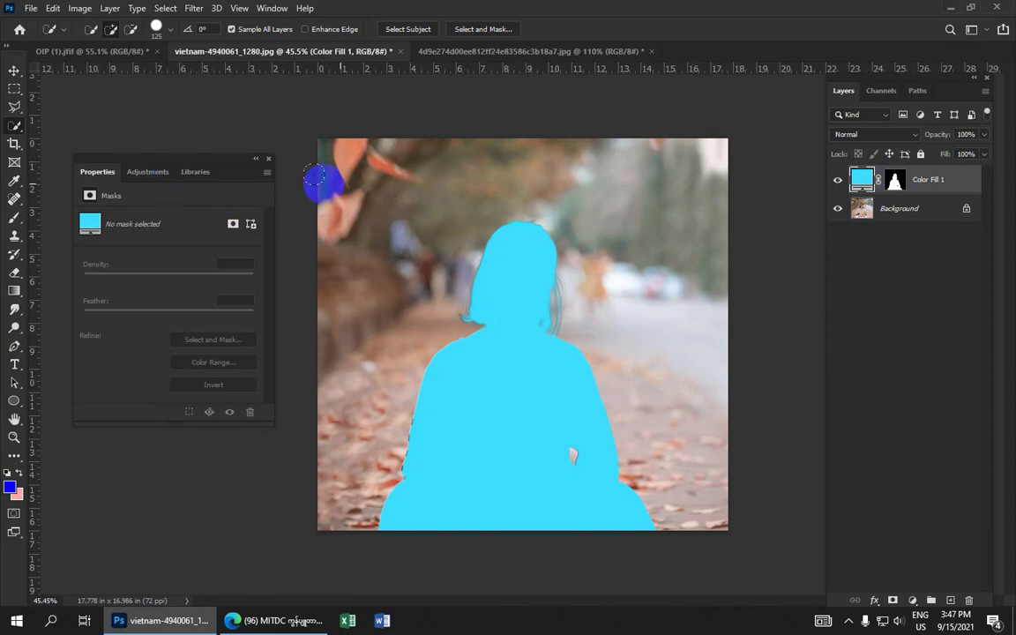
- Select the Color Fill 1 layer mask and invert it so cyan fills the background
{"action": "left_click", "coordinate": [895, 181]}
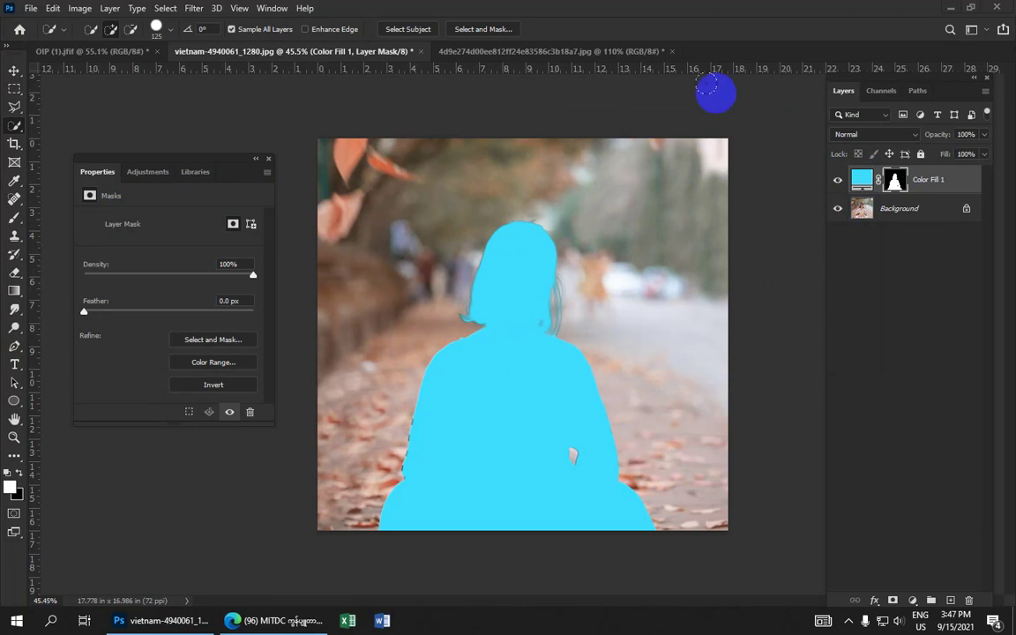
{"action": "left_click", "coordinate": [862, 179]}
{"action": "left_click", "coordinate": [869, 180]}
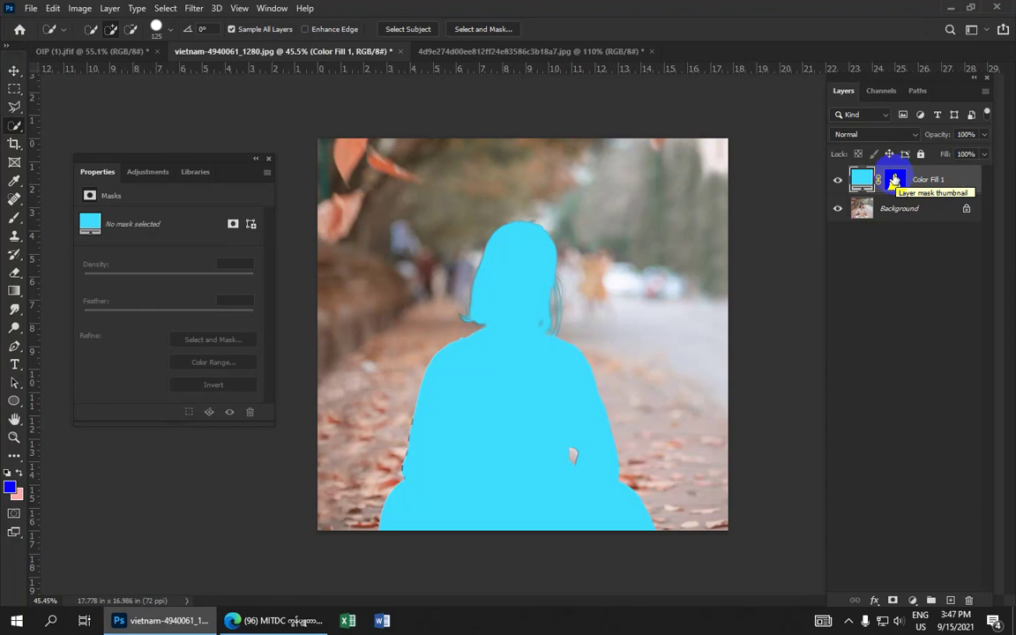
{"action": "left_click", "coordinate": [894, 180]}
{"action": "left_click", "coordinate": [860, 180]}
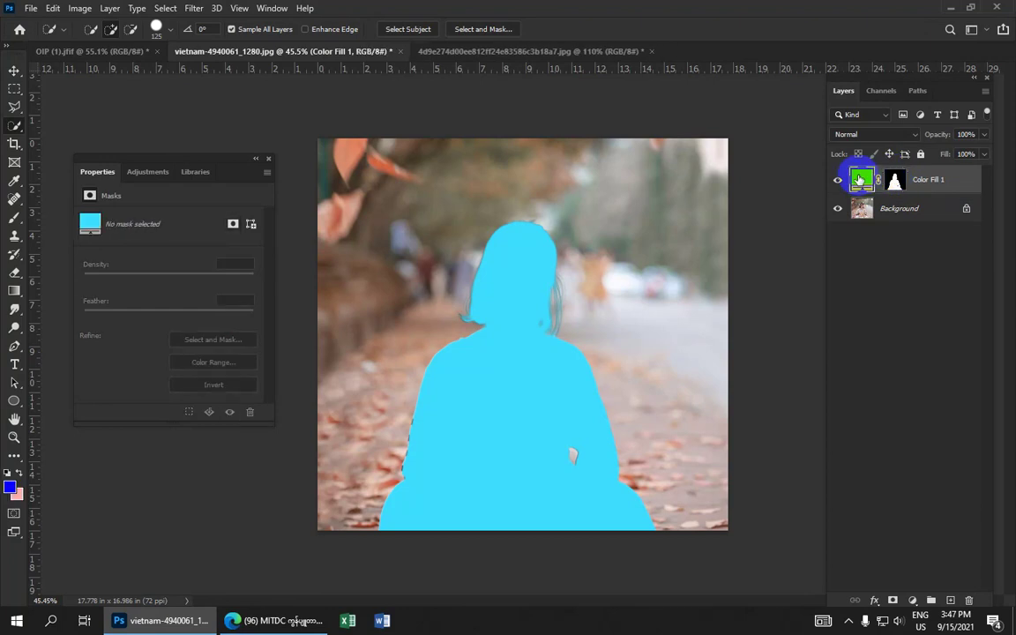
{"action": "left_click", "coordinate": [894, 182]}
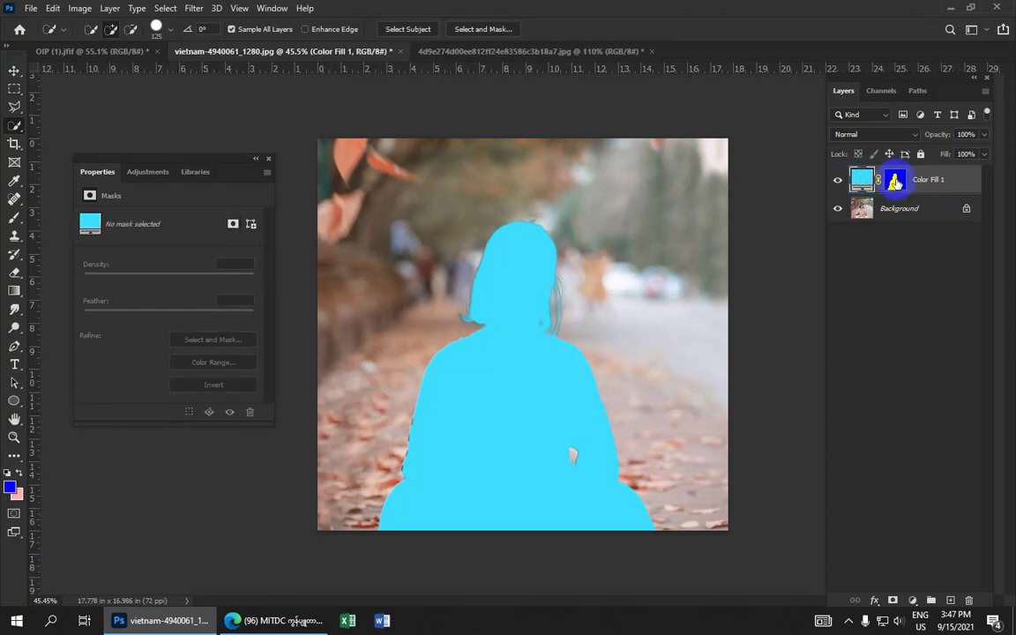
{"action": "left_click", "coordinate": [894, 182]}
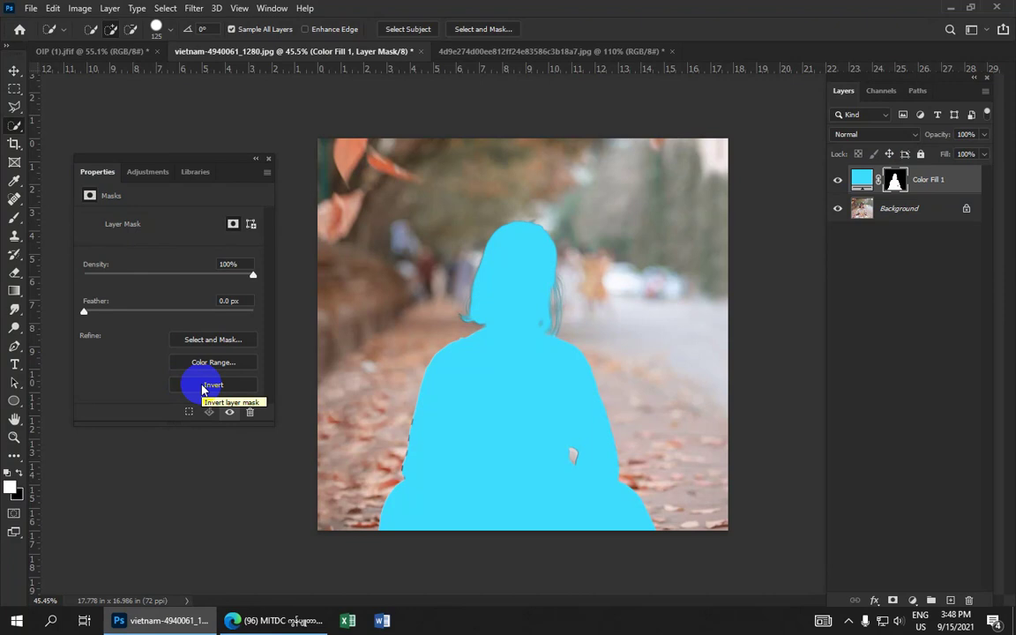
{"action": "left_click", "coordinate": [205, 386]}
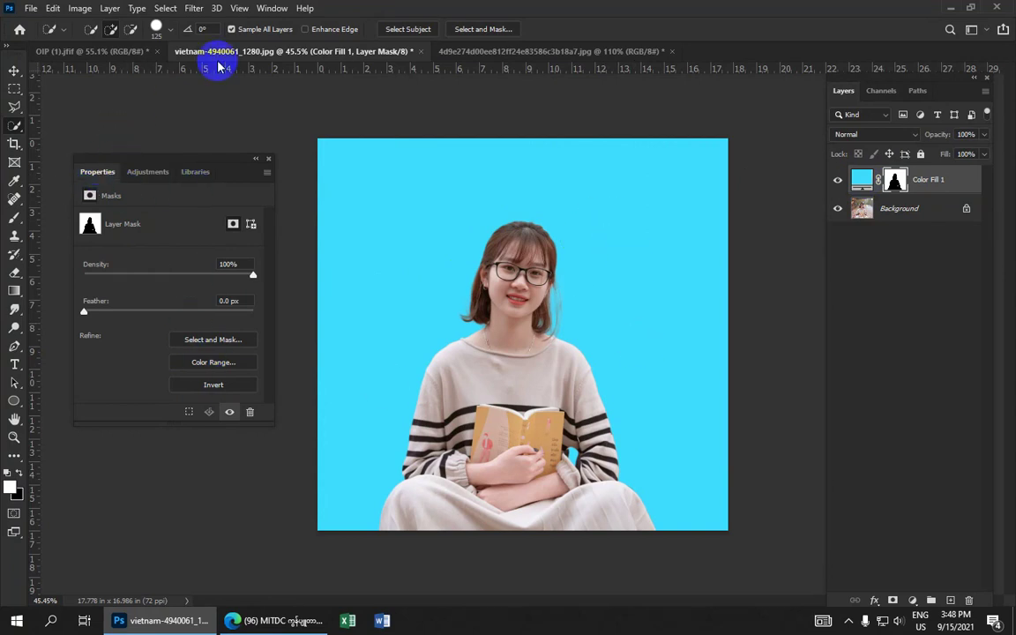
{"action": "left_click", "coordinate": [239, 9]}
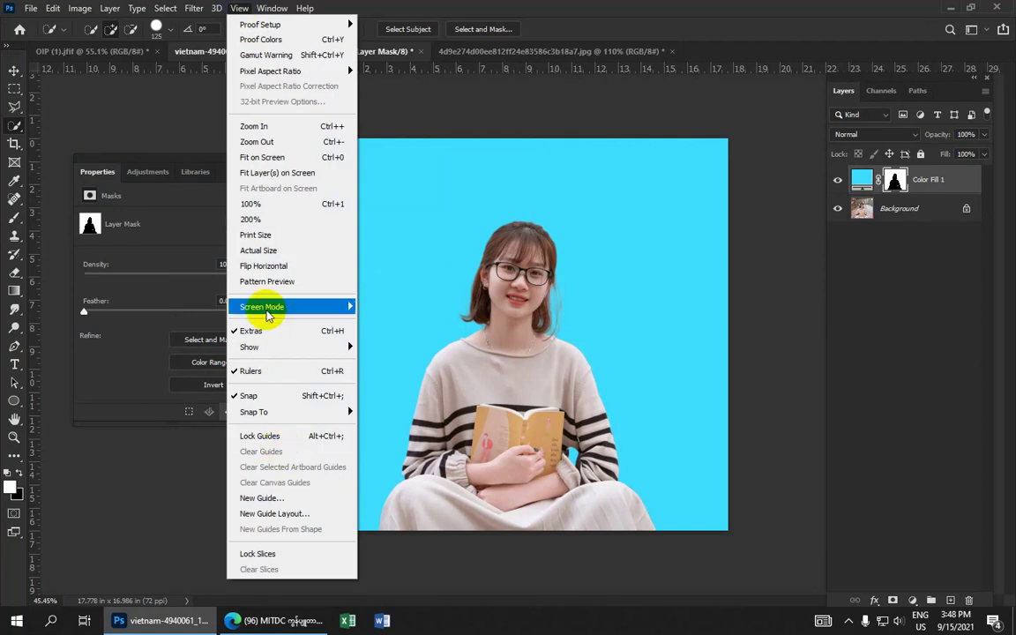
{"action": "left_click", "coordinate": [388, 134]}
{"action": "left_click", "coordinate": [273, 9]}
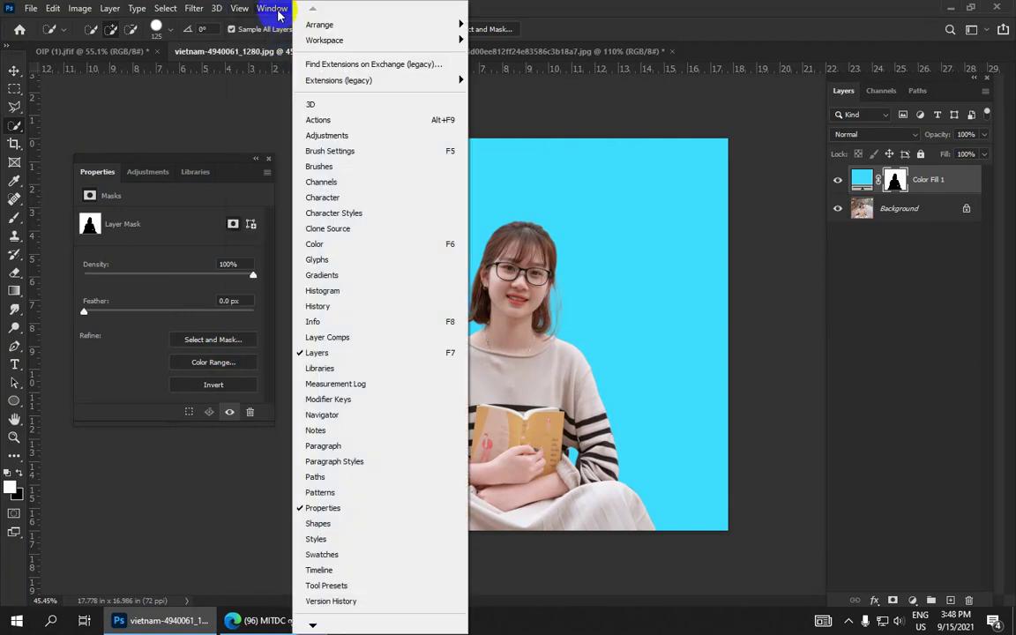
{"action": "left_click", "coordinate": [336, 510]}
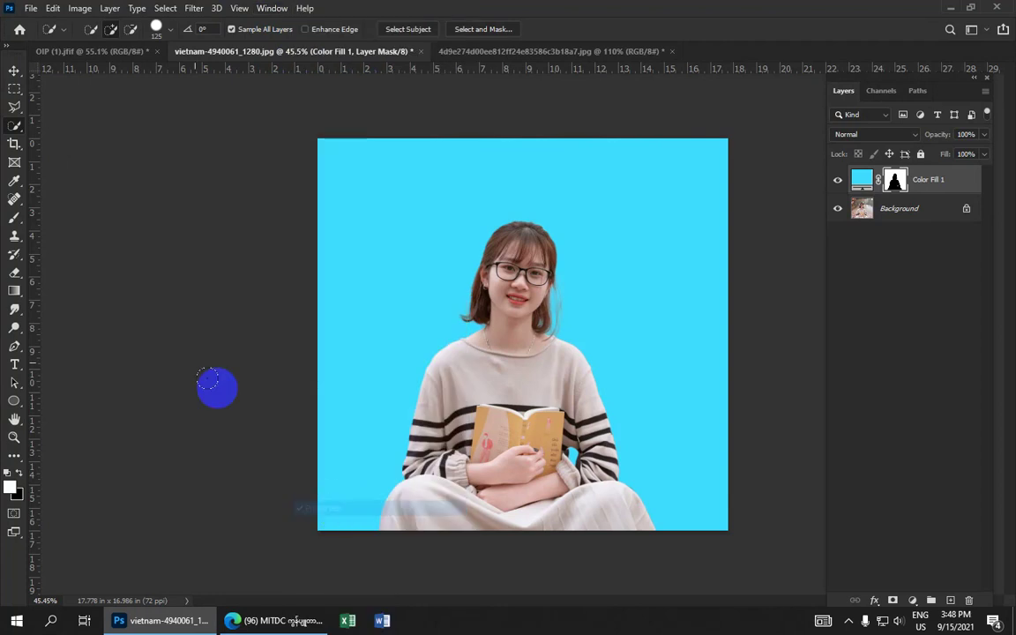
{"action": "left_click", "coordinate": [270, 10]}
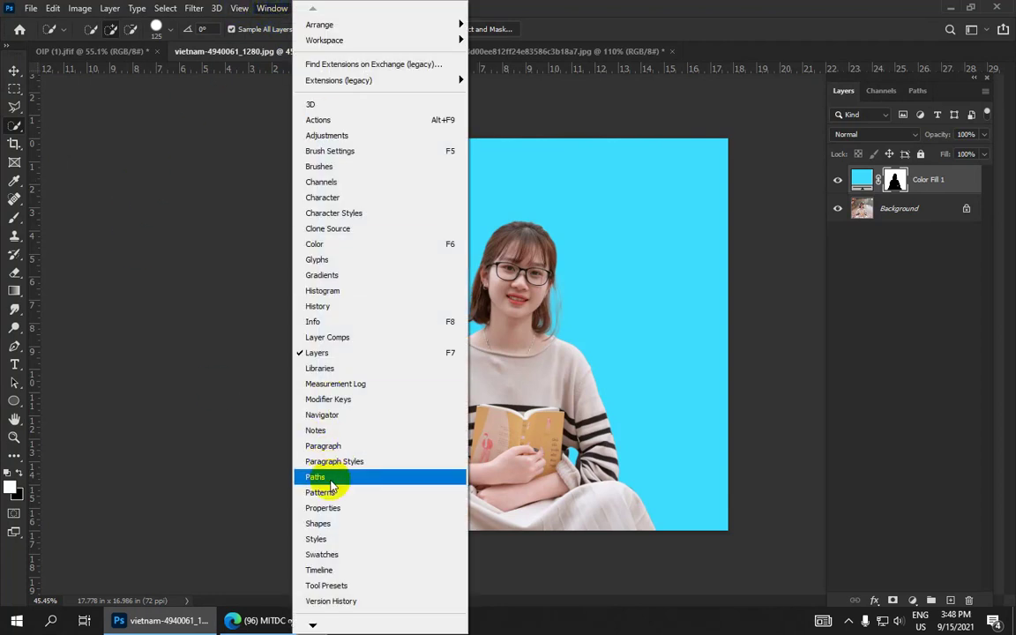
{"action": "left_click", "coordinate": [332, 508]}
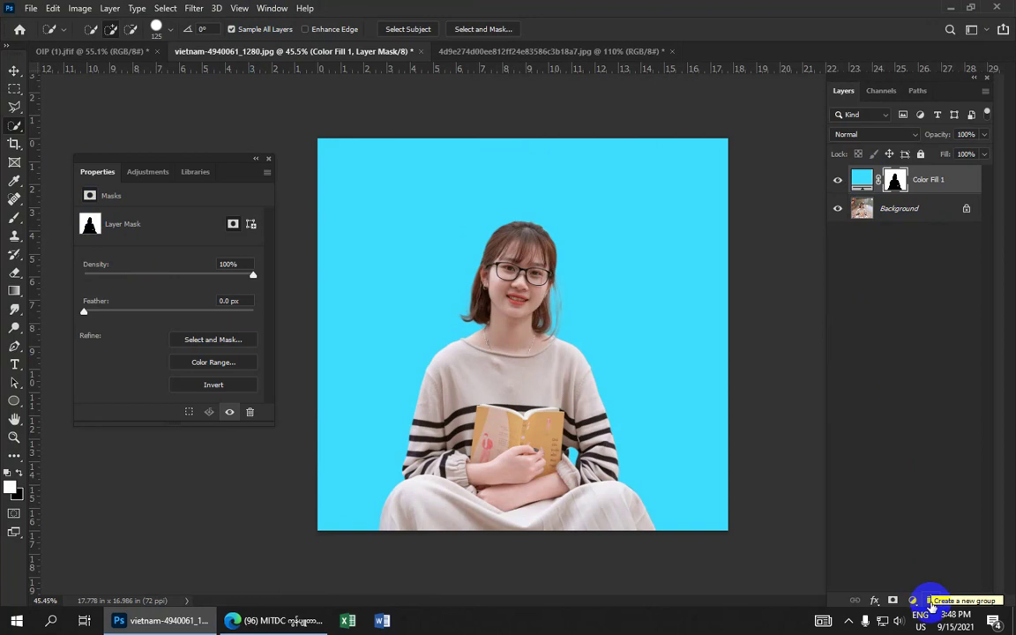
- Create Group 1, move Color Fill 1 into it, and transfer the girl mask onto the group
{"action": "left_click", "coordinate": [931, 603]}
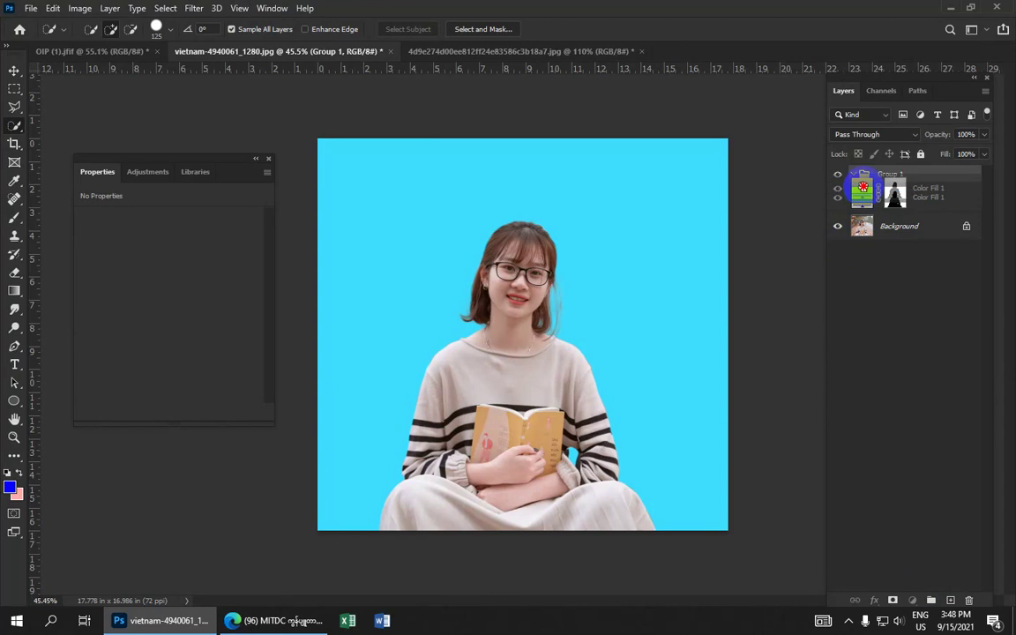
{"action": "left_click_drag", "start_coordinate": [864, 199], "coordinate": [865, 175]}
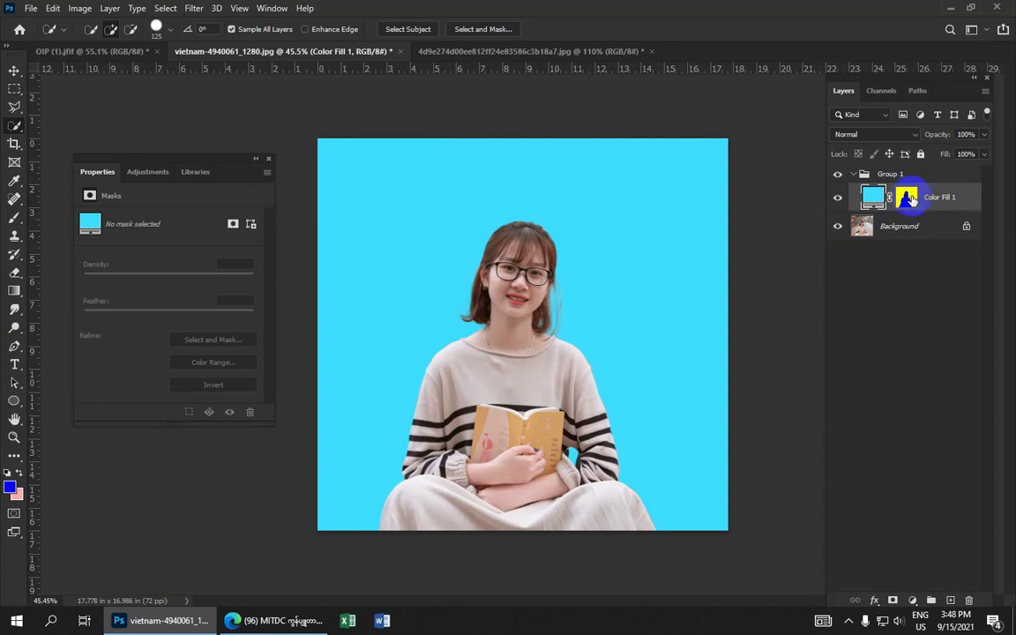
{"action": "left_click_drag", "start_coordinate": [909, 200], "coordinate": [898, 174]}
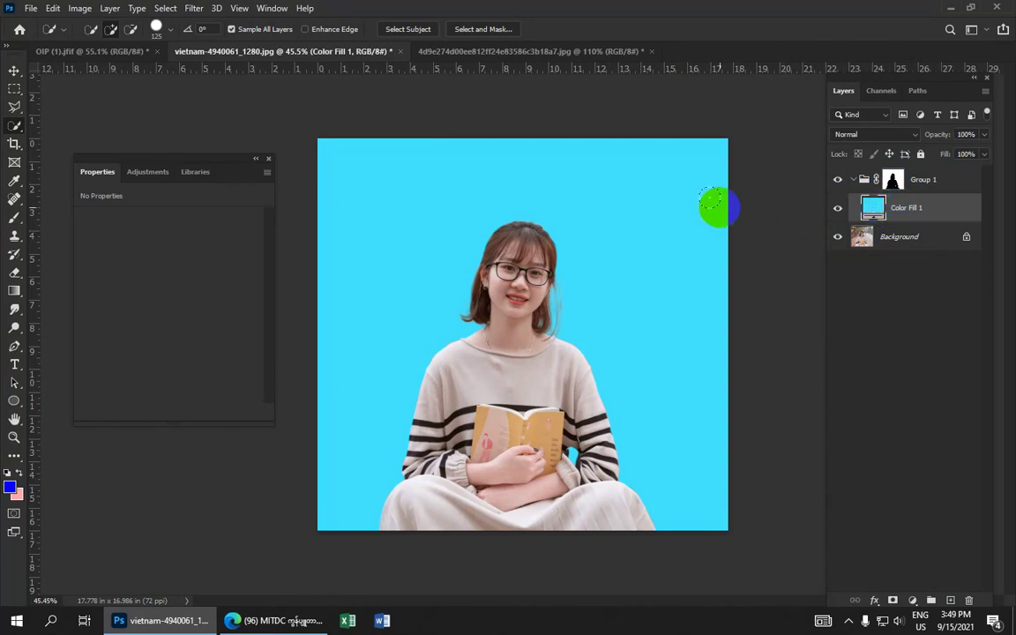
- Change Color Fill 1's blend mode to Multiply
{"action": "left_click", "coordinate": [914, 134]}
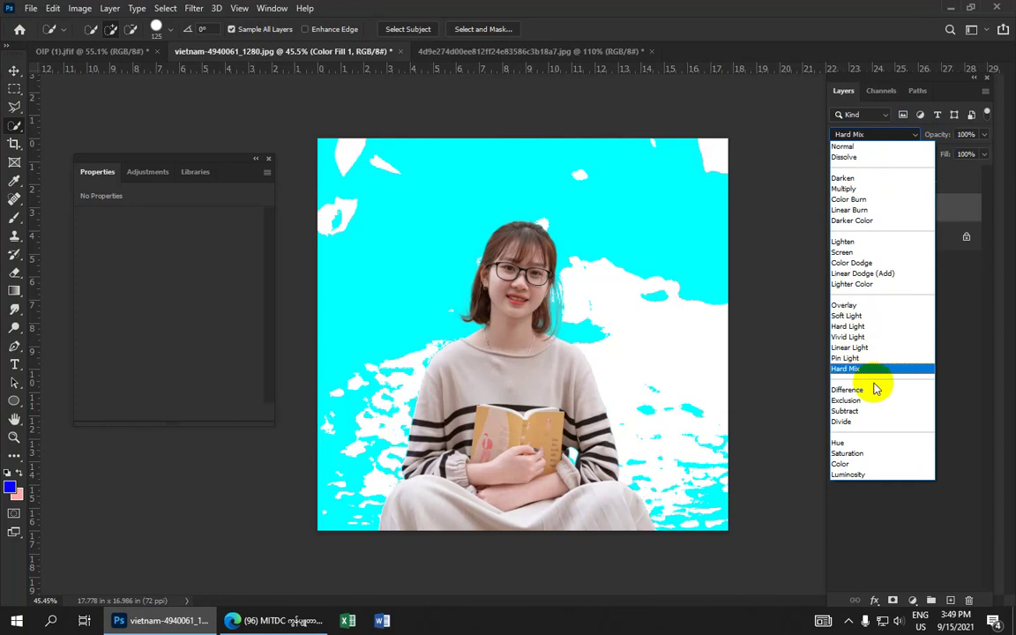
{"action": "left_click", "coordinate": [874, 193]}
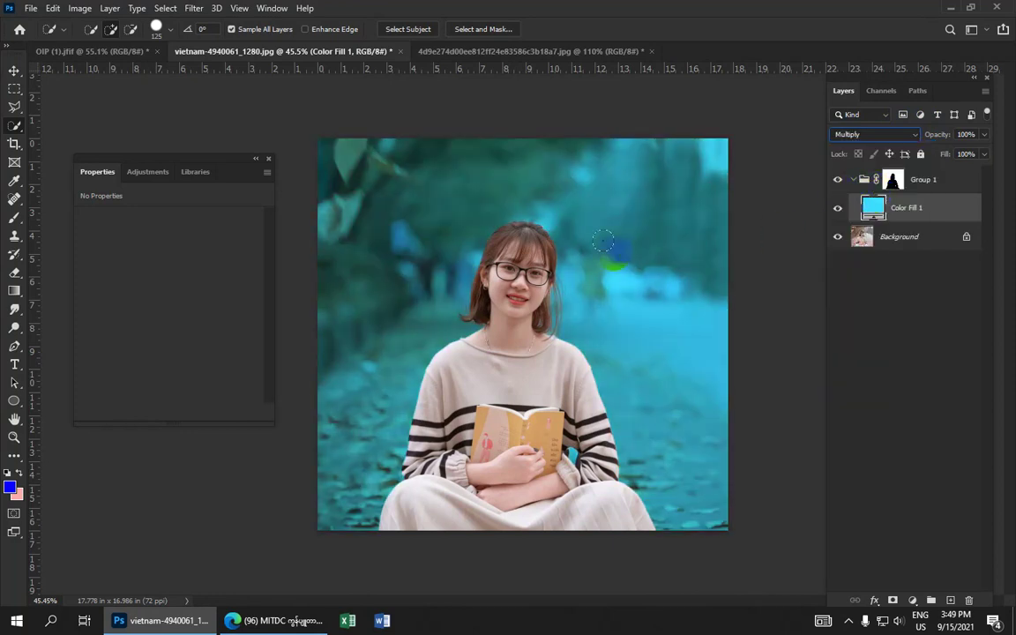
{"action": "double_click", "coordinate": [872, 210]}
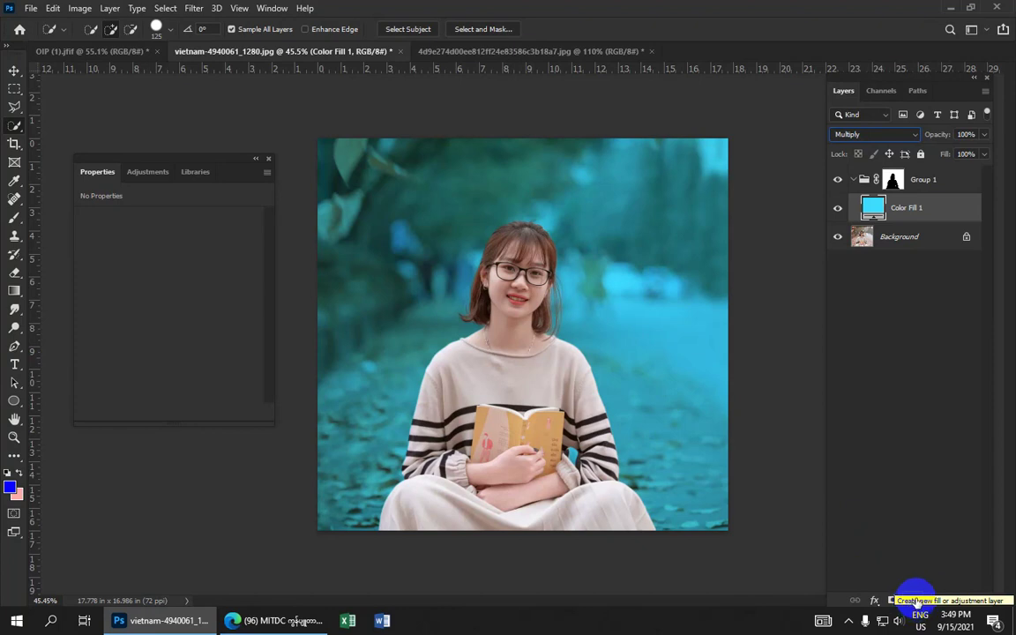
- Add a Gradient Fill layer and open the Gradient Editor on its blue-to-transparent gradient
{"action": "left_click", "coordinate": [914, 600]}
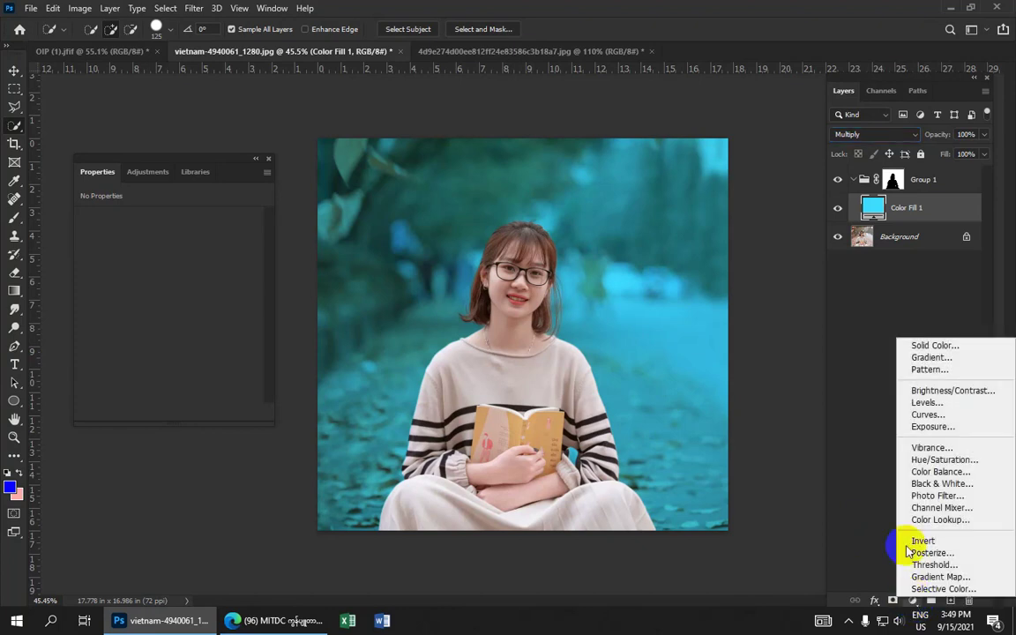
{"action": "left_click", "coordinate": [926, 358]}
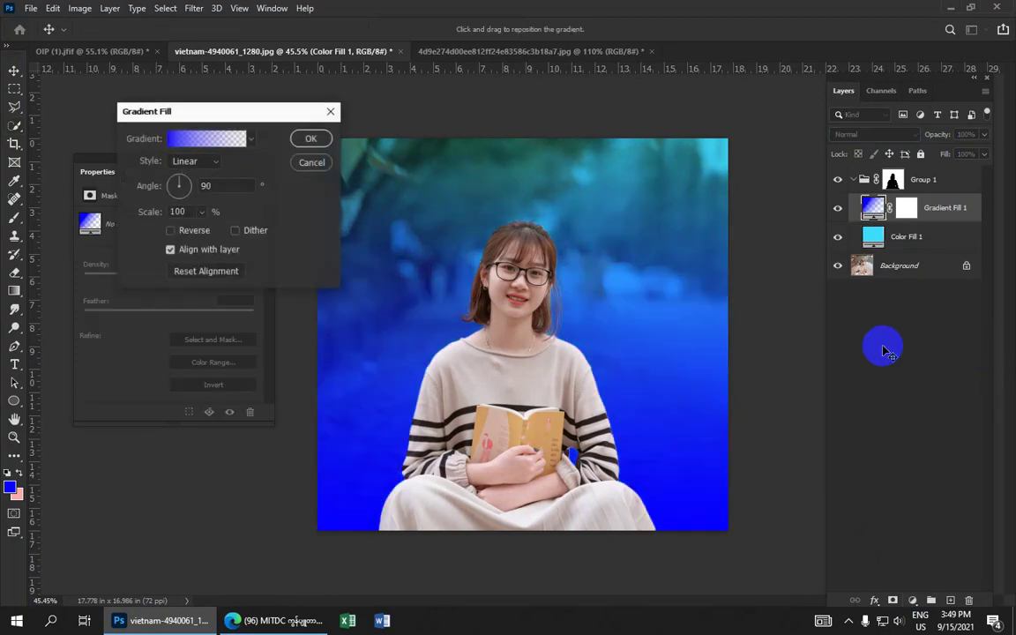
{"action": "left_click", "coordinate": [221, 141]}
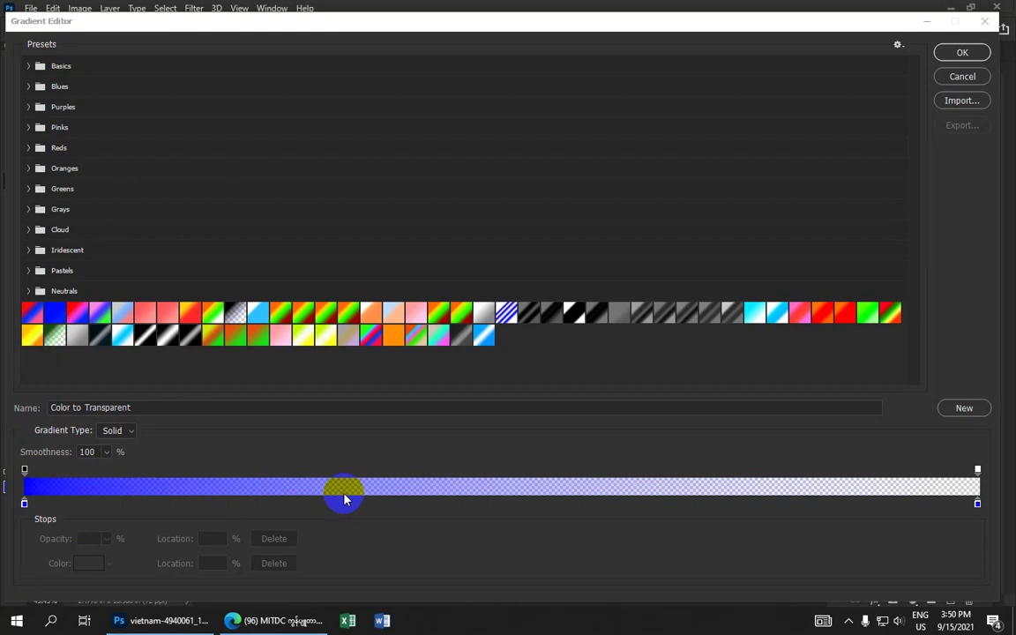
- Add gradient stops at 33% and 61%, colouring the 33% stop pale yellow fff59c
{"action": "left_click", "coordinate": [344, 499]}
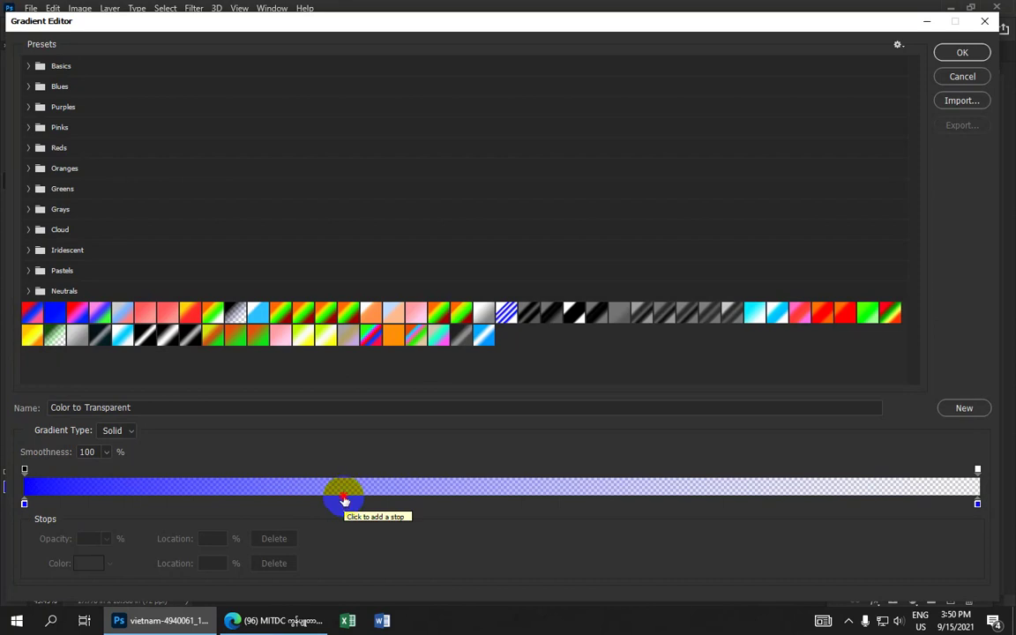
{"action": "left_click", "coordinate": [344, 500]}
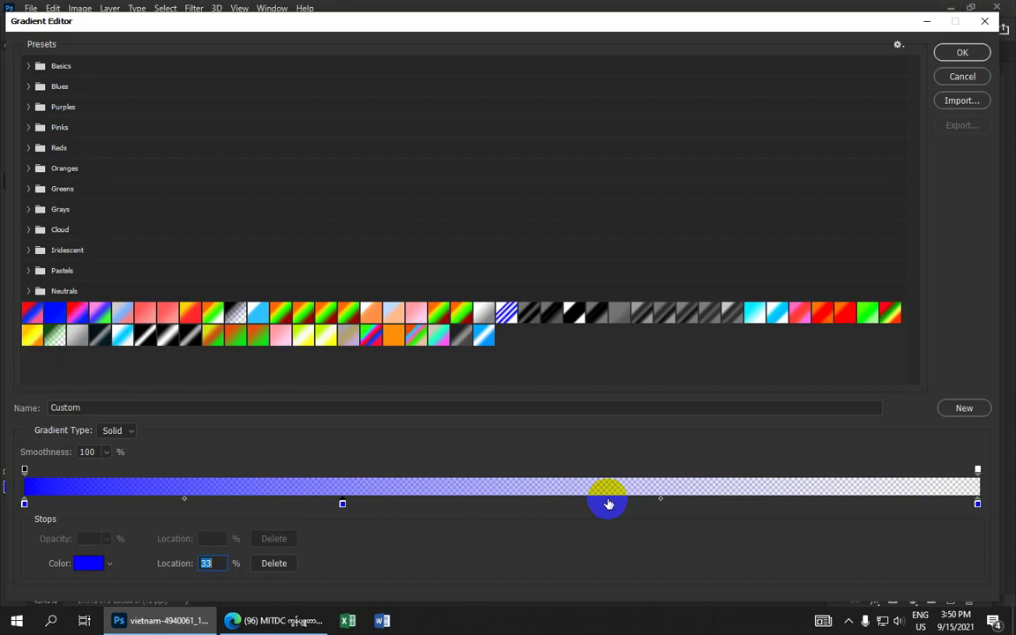
{"action": "left_click", "coordinate": [608, 503]}
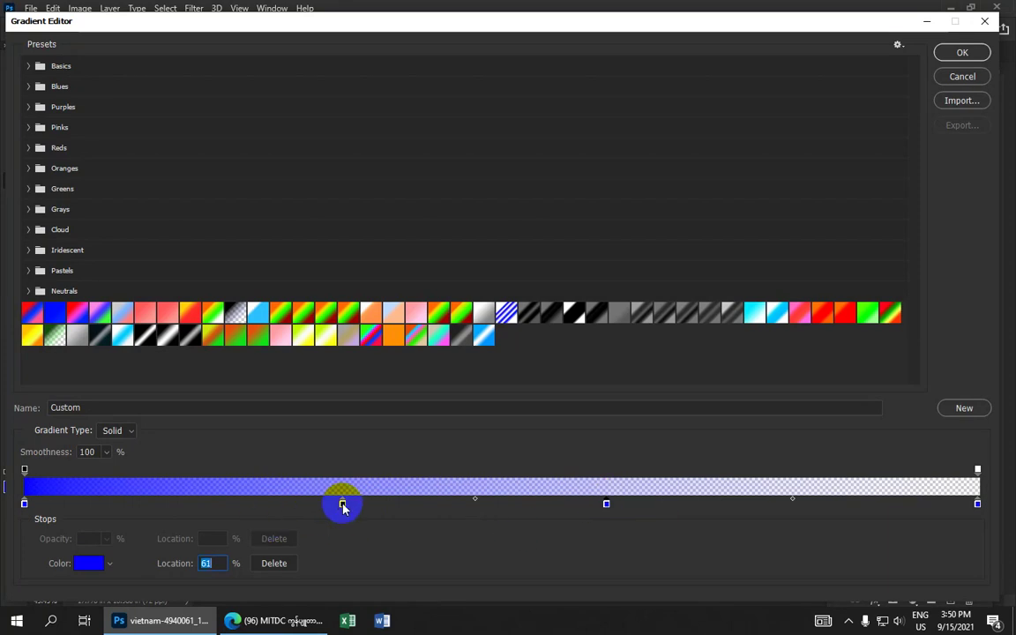
{"action": "left_click", "coordinate": [342, 504]}
{"action": "left_click", "coordinate": [84, 562]}
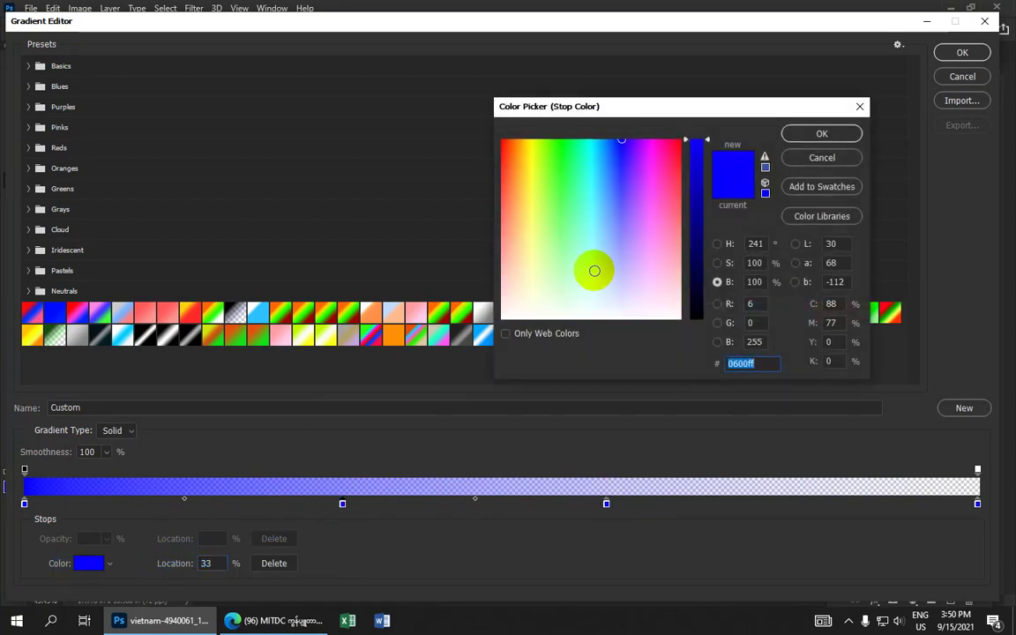
{"action": "left_click", "coordinate": [527, 249]}
{"action": "left_click", "coordinate": [819, 134]}
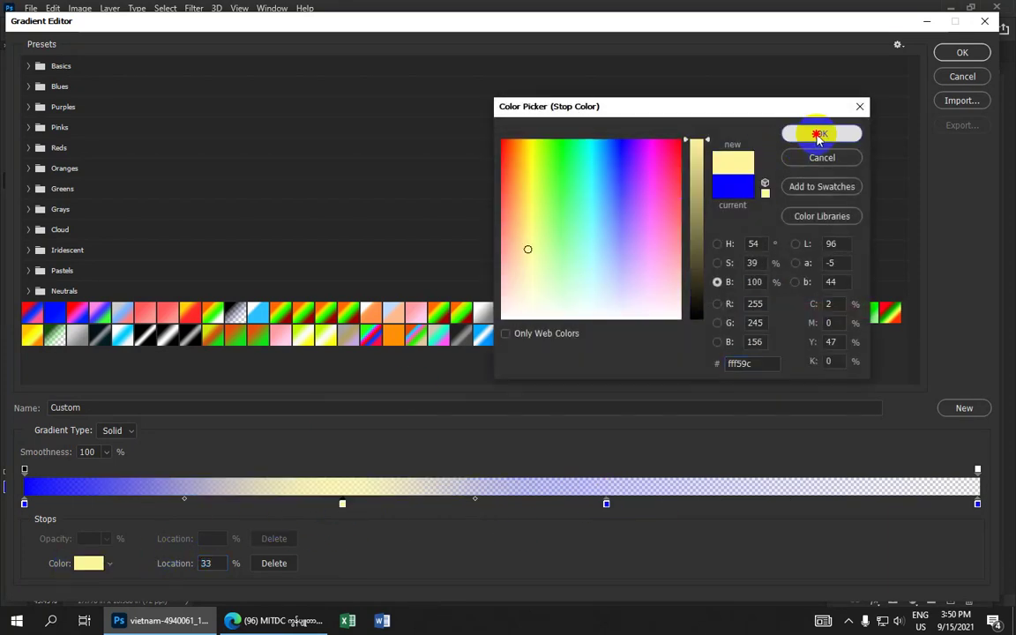
- Colour the 61% stop pink ff3ab7 and the end stop bright green, then accept the gradient
{"action": "left_click", "coordinate": [606, 504]}
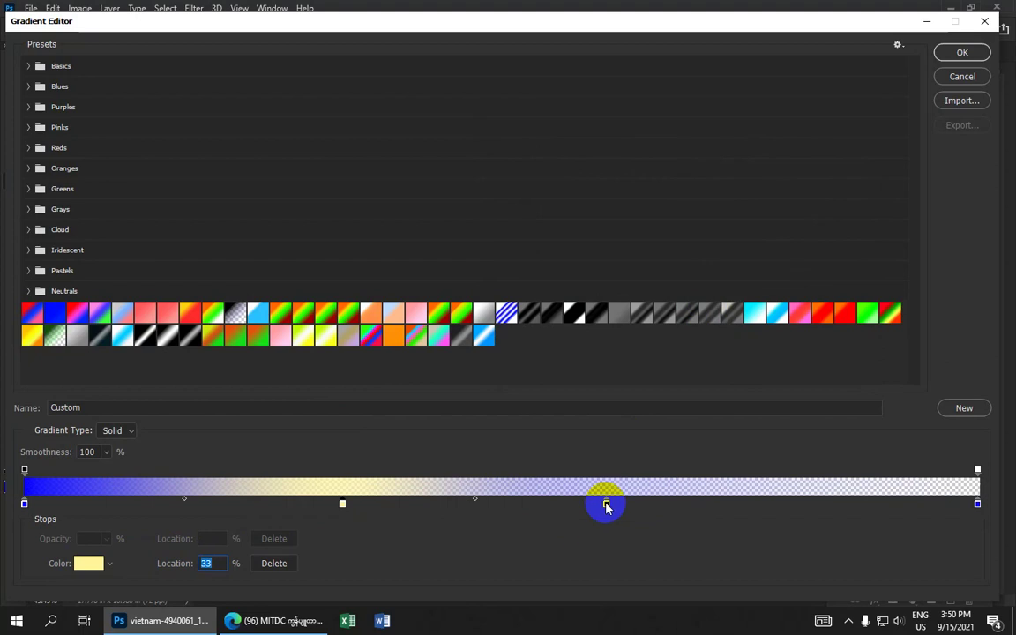
{"action": "left_click", "coordinate": [605, 504]}
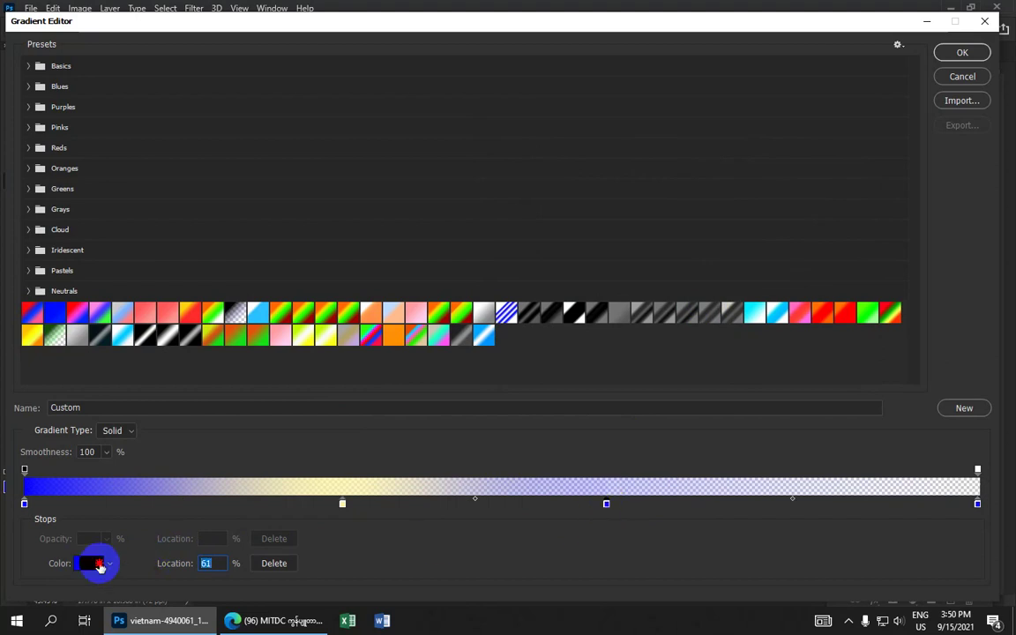
{"action": "left_click", "coordinate": [96, 563]}
{"action": "left_click_drag", "start_coordinate": [623, 226], "coordinate": [661, 180]}
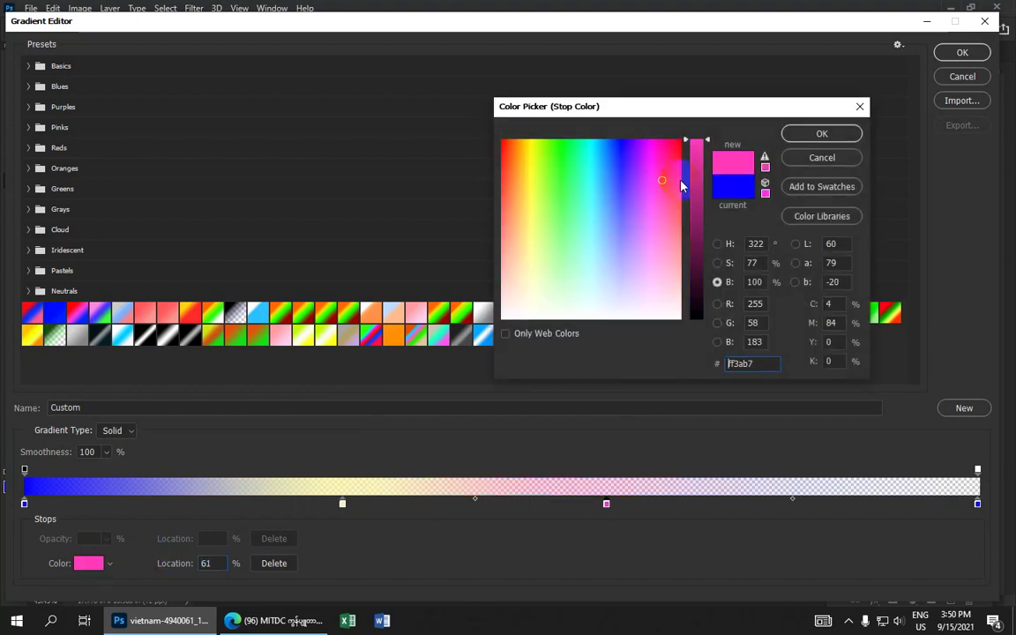
{"action": "left_click", "coordinate": [808, 134]}
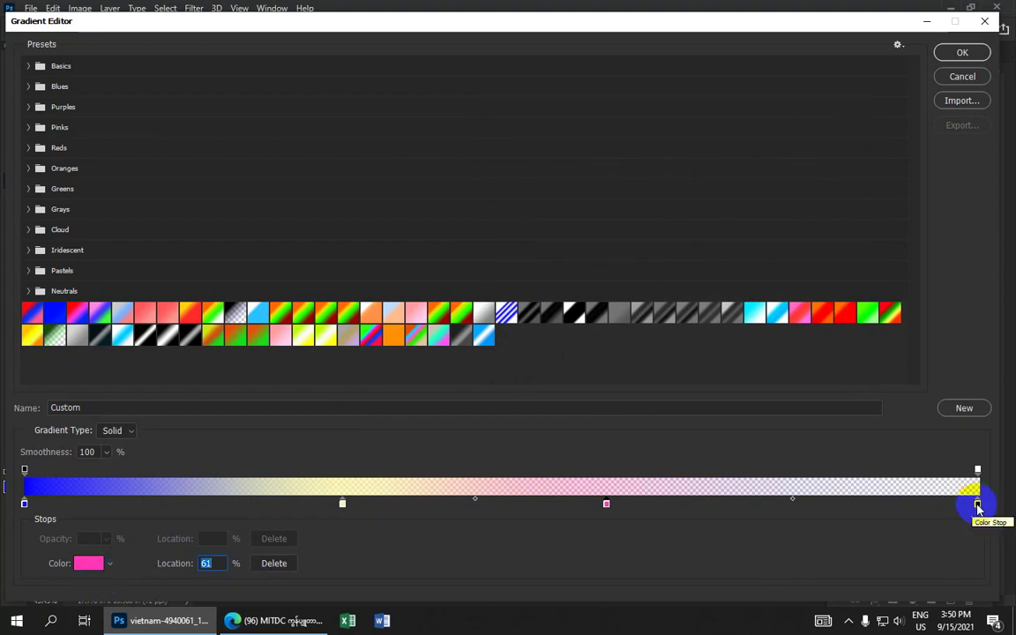
{"action": "double_click", "coordinate": [977, 505]}
{"action": "mouse_move", "coordinate": [575, 241]}
{"action": "left_mouse_down"}
{"action": "mouse_move", "coordinate": [550, 146]}
{"action": "mouse_move", "coordinate": [567, 139]}
{"action": "left_mouse_up"}
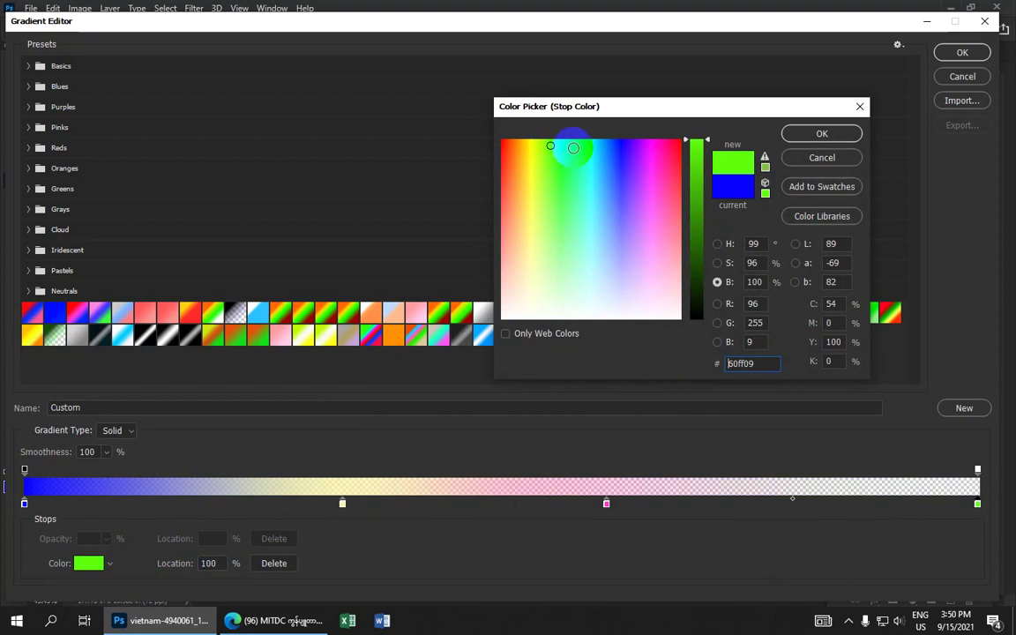
{"action": "left_click", "coordinate": [810, 131]}
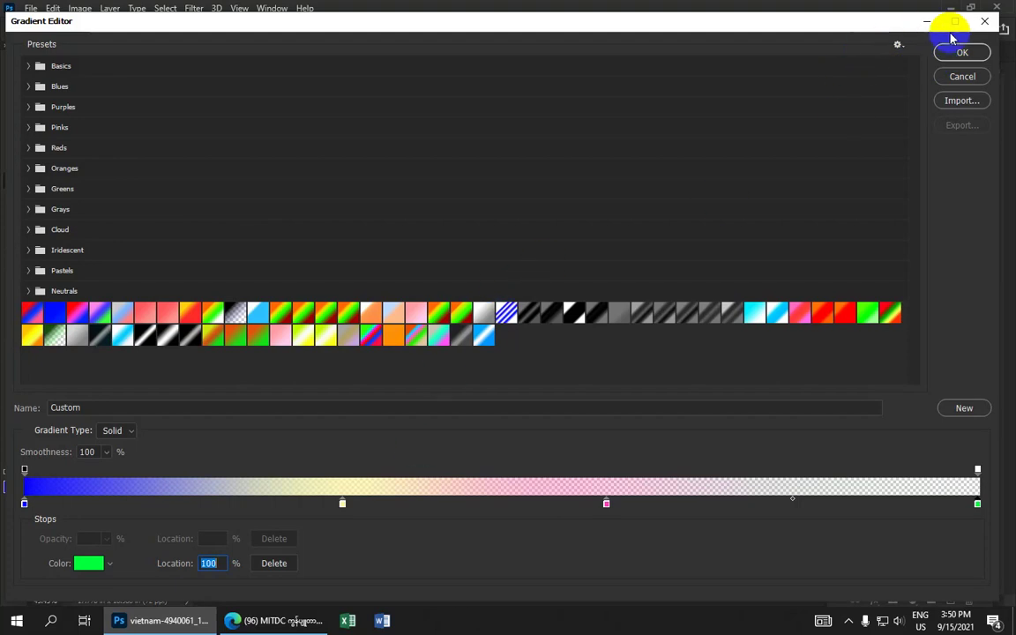
{"action": "left_click", "coordinate": [961, 53]}
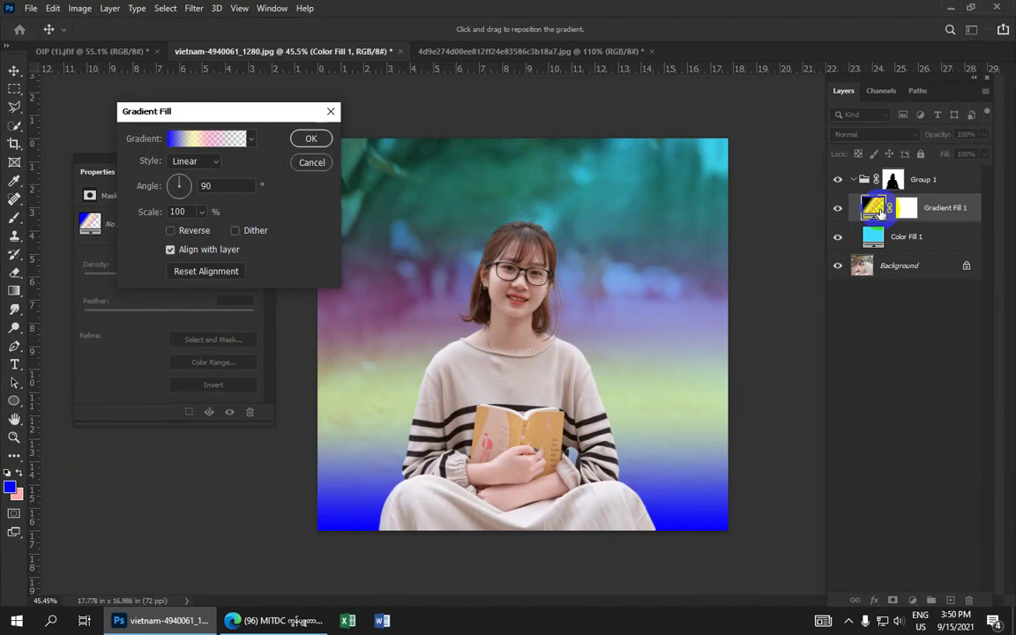
- Rotate the Gradient Fill angle to about -139.67° and apply the settings
{"action": "left_click", "coordinate": [876, 208]}
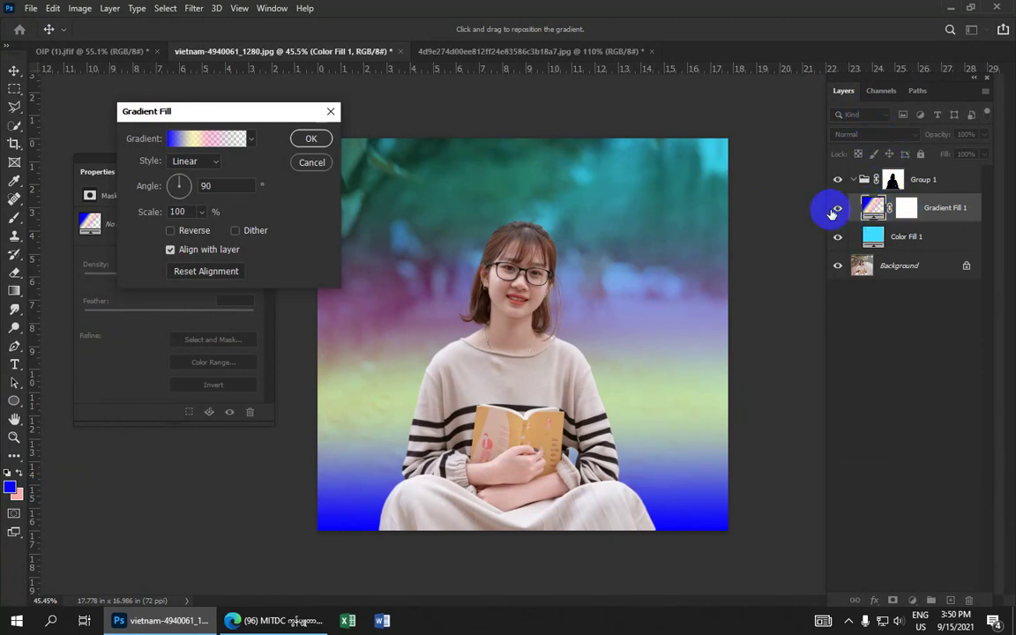
{"action": "left_click", "coordinate": [185, 109]}
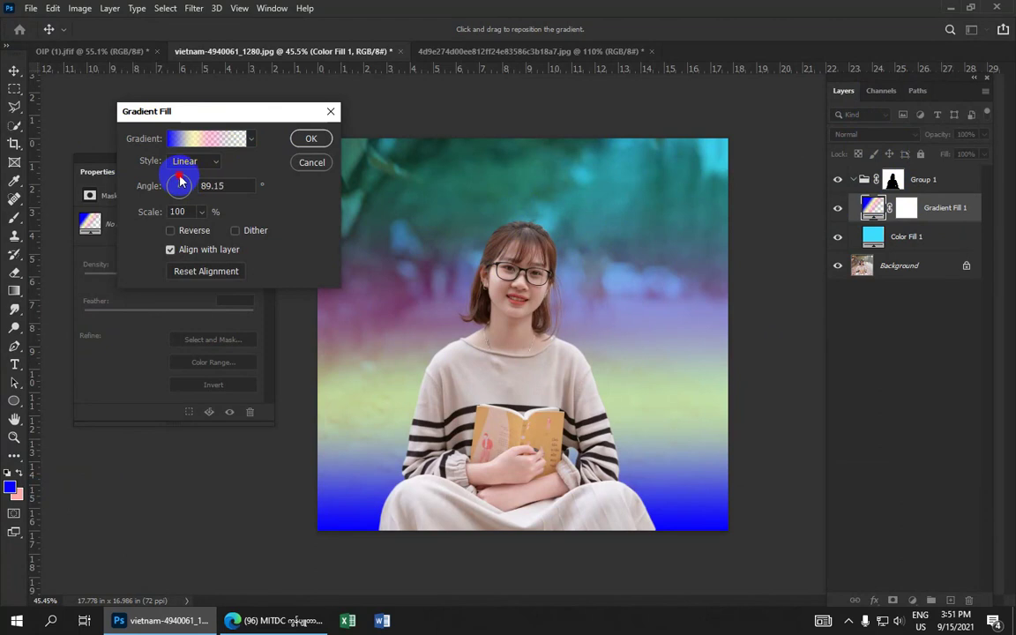
{"action": "left_click_drag", "start_coordinate": [181, 181], "coordinate": [172, 190]}
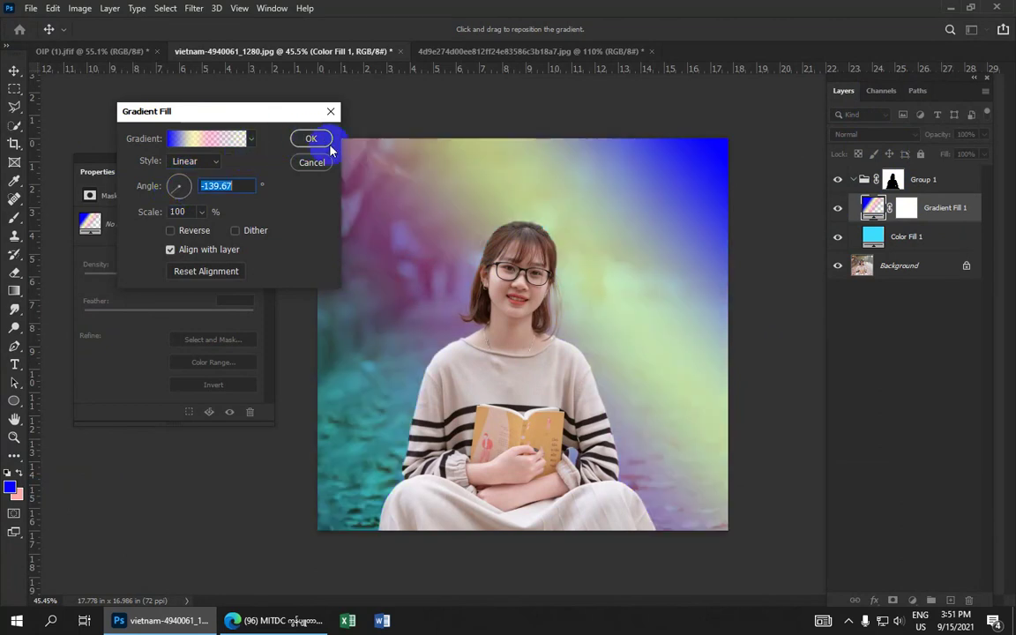
{"action": "left_click", "coordinate": [300, 138]}
{"action": "key", "text": "w"}
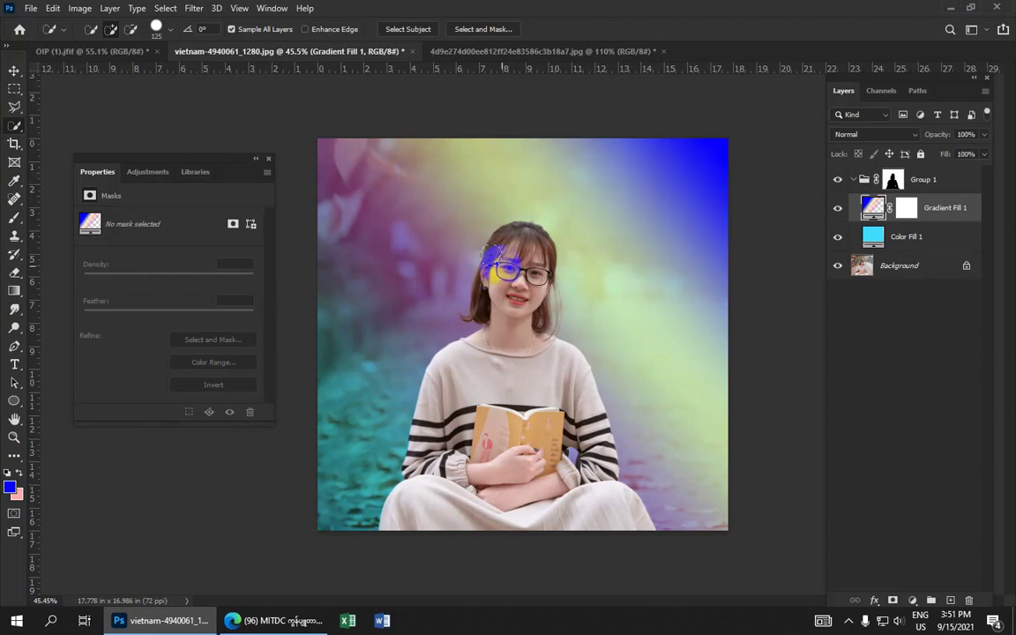
- Compare the gradient on and off, blend it in Hue mode, then hide Gradient Fill 1
{"action": "left_click", "coordinate": [838, 208]}
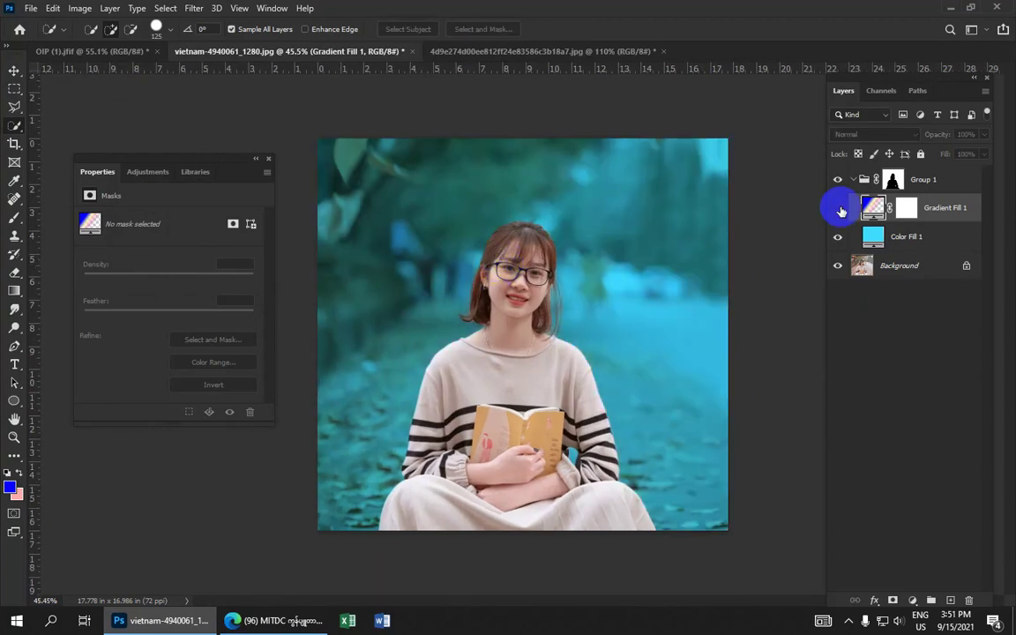
{"action": "left_click", "coordinate": [839, 209]}
{"action": "left_click", "coordinate": [838, 209]}
{"action": "left_click", "coordinate": [838, 212]}
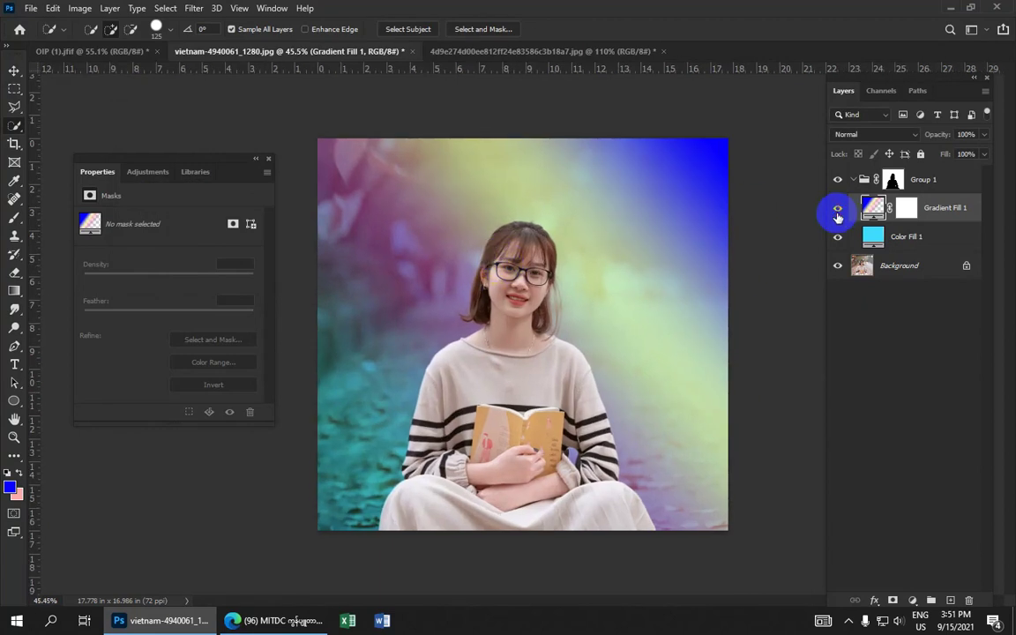
{"action": "left_click", "coordinate": [916, 136]}
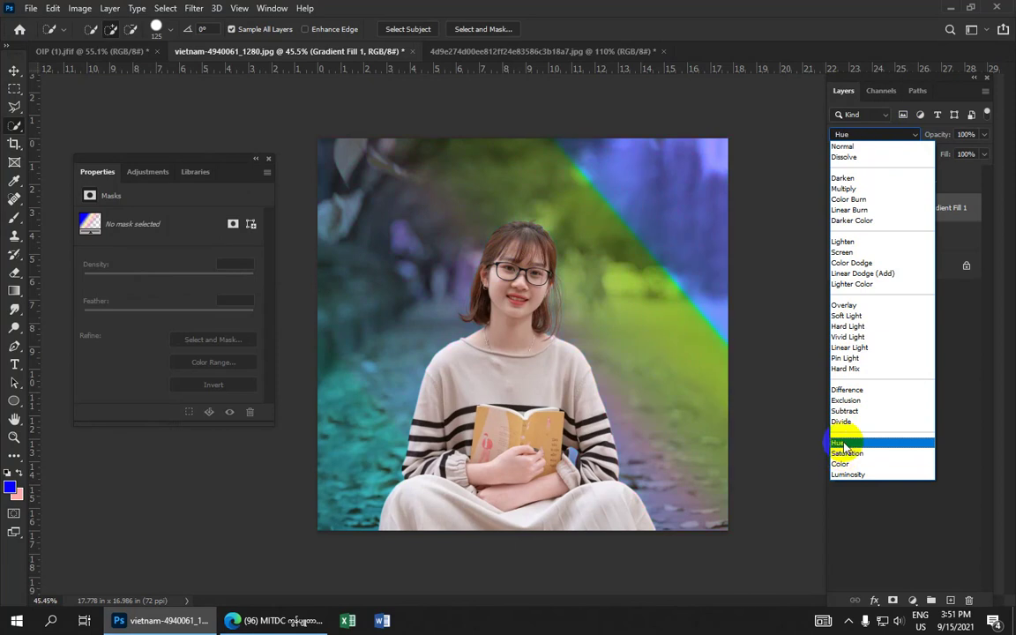
{"action": "left_click", "coordinate": [842, 443]}
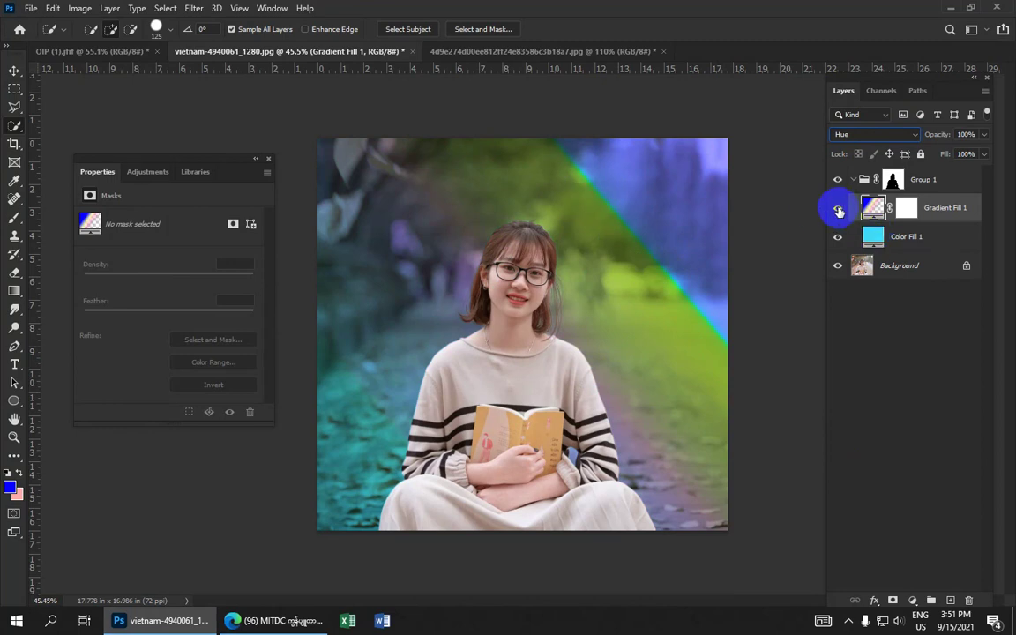
{"action": "left_click", "coordinate": [838, 210]}
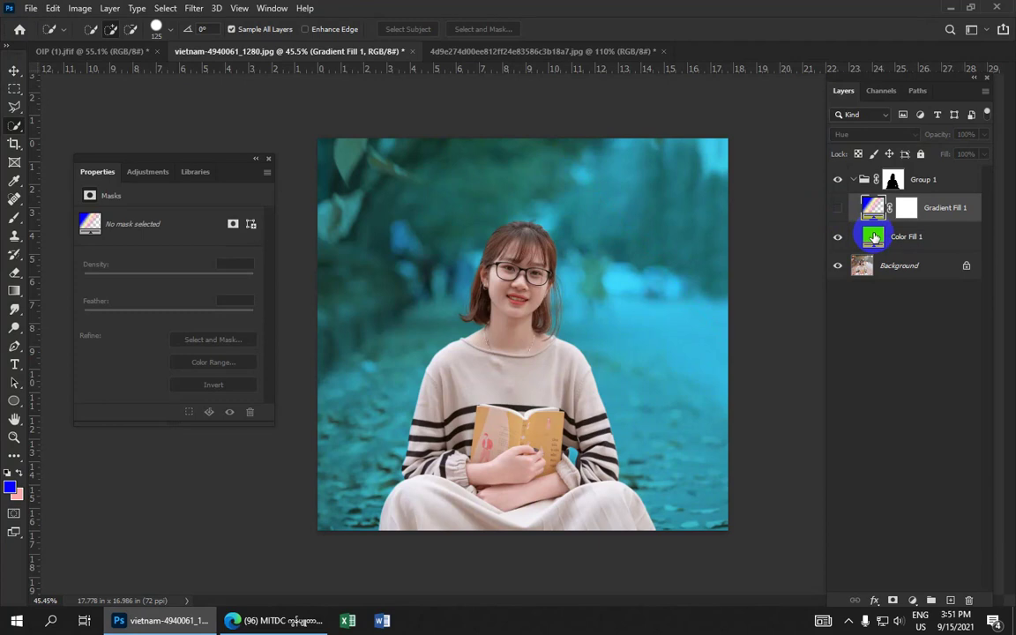
- Change Color Fill 1 from cyan to salmon ff996c for a warm orange tint
{"action": "double_click", "coordinate": [873, 237]}
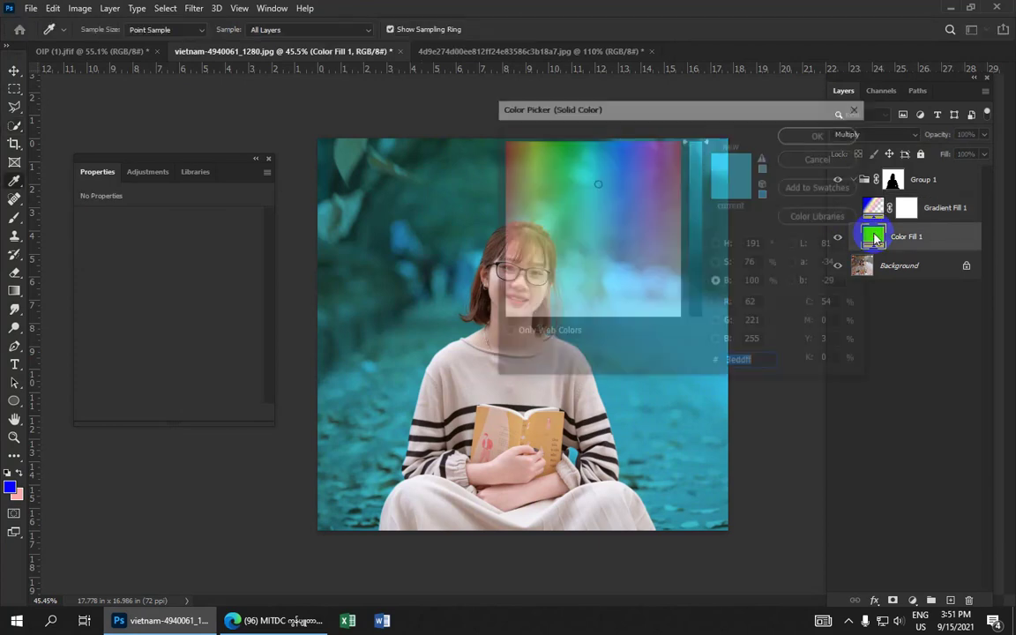
{"action": "mouse_move", "coordinate": [623, 187]}
{"action": "left_mouse_down"}
{"action": "mouse_move", "coordinate": [628, 170]}
{"action": "mouse_move", "coordinate": [596, 209]}
{"action": "mouse_move", "coordinate": [494, 222]}
{"action": "mouse_move", "coordinate": [519, 172]}
{"action": "mouse_move", "coordinate": [522, 209]}
{"action": "mouse_move", "coordinate": [510, 215]}
{"action": "left_mouse_up"}
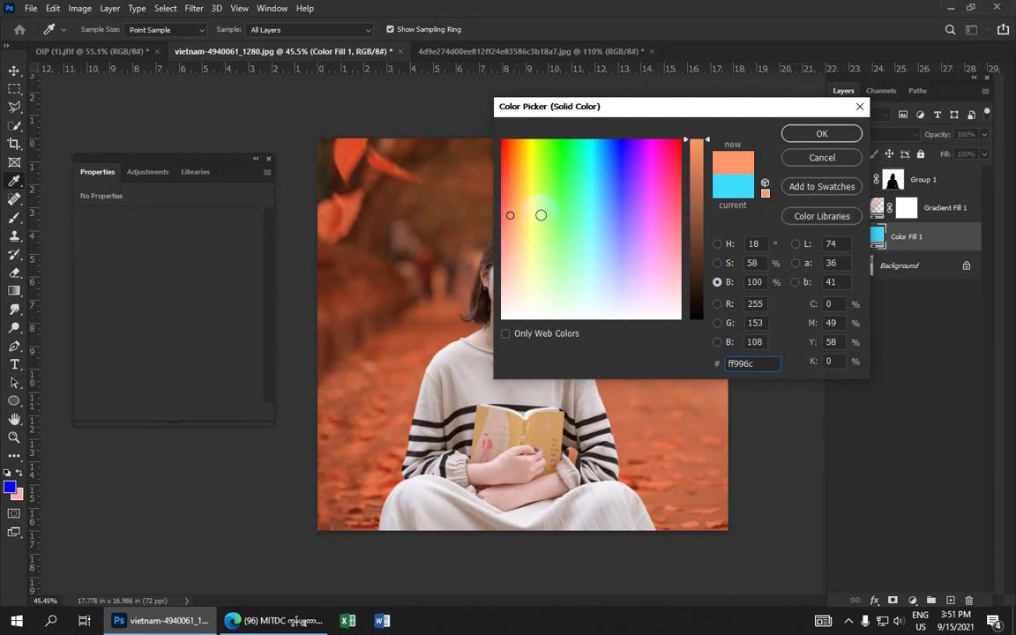
{"action": "left_click", "coordinate": [822, 133]}
{"action": "key", "text": "w"}
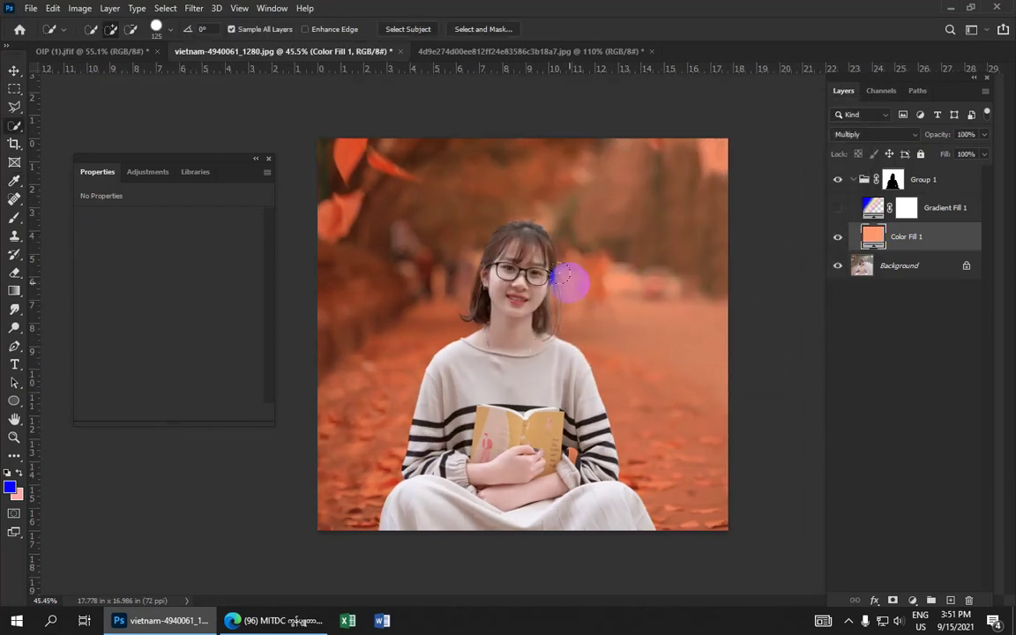
{"action": "scroll", "coordinate": [565, 278], "scroll_direction": "down", "scroll_amount": 1}
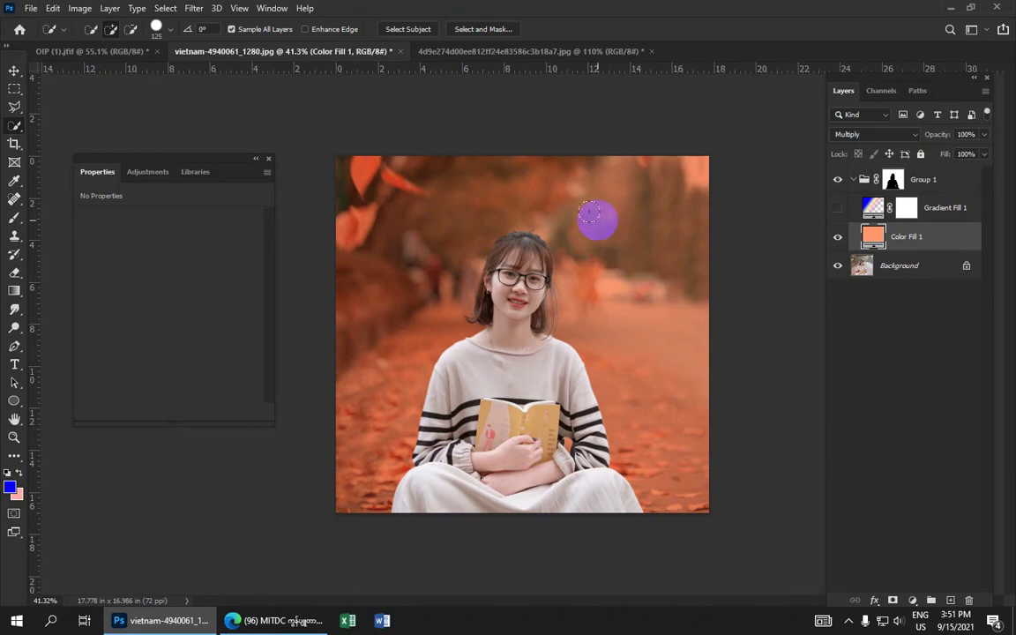
{"action": "left_click", "coordinate": [30, 8]}
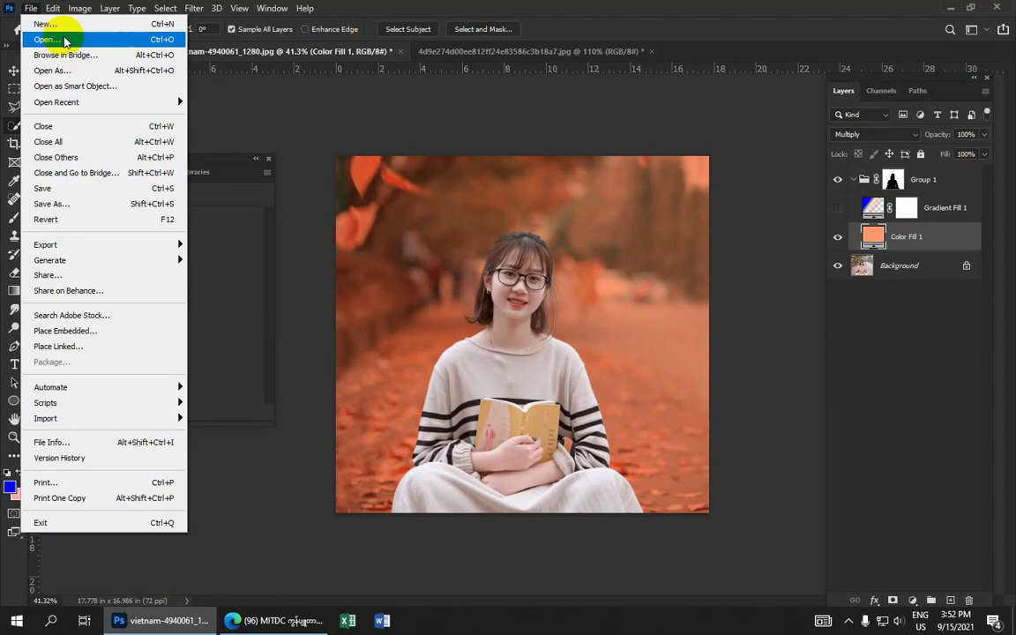
- Open the meadow image 6fddb22df68b22f645f4a11b51753bc0.jpg from the Desktop and drag it toward the girl photo
{"action": "left_click", "coordinate": [63, 40]}
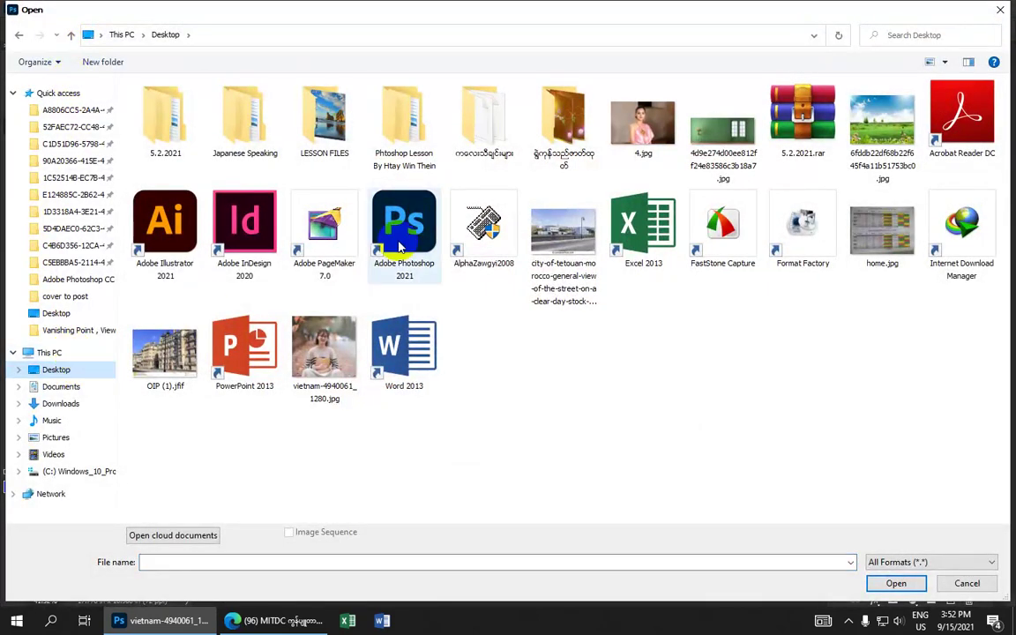
{"action": "left_click", "coordinate": [873, 125]}
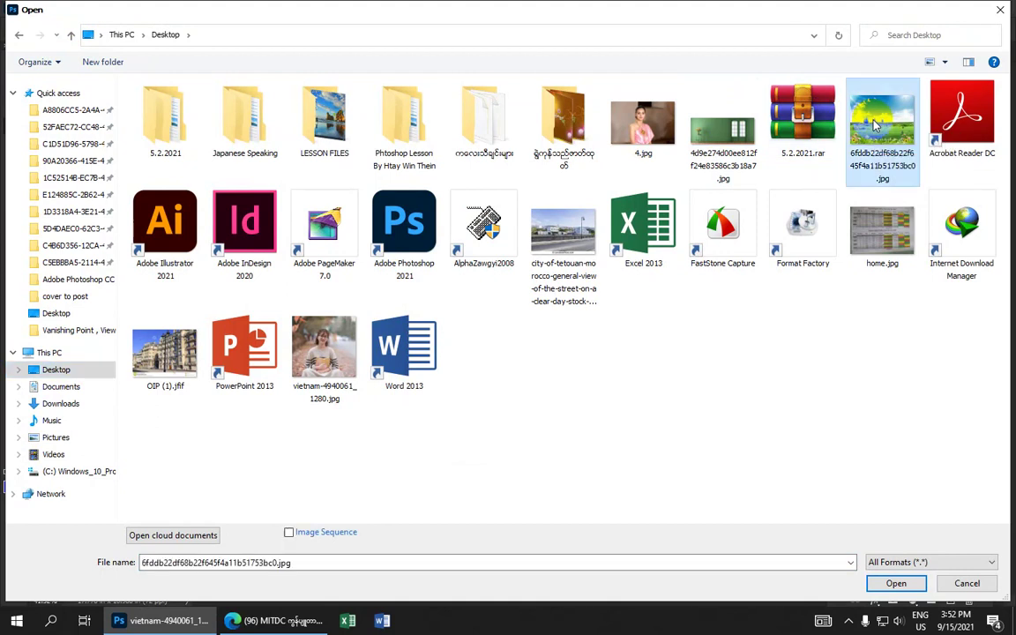
{"action": "left_click", "coordinate": [897, 584]}
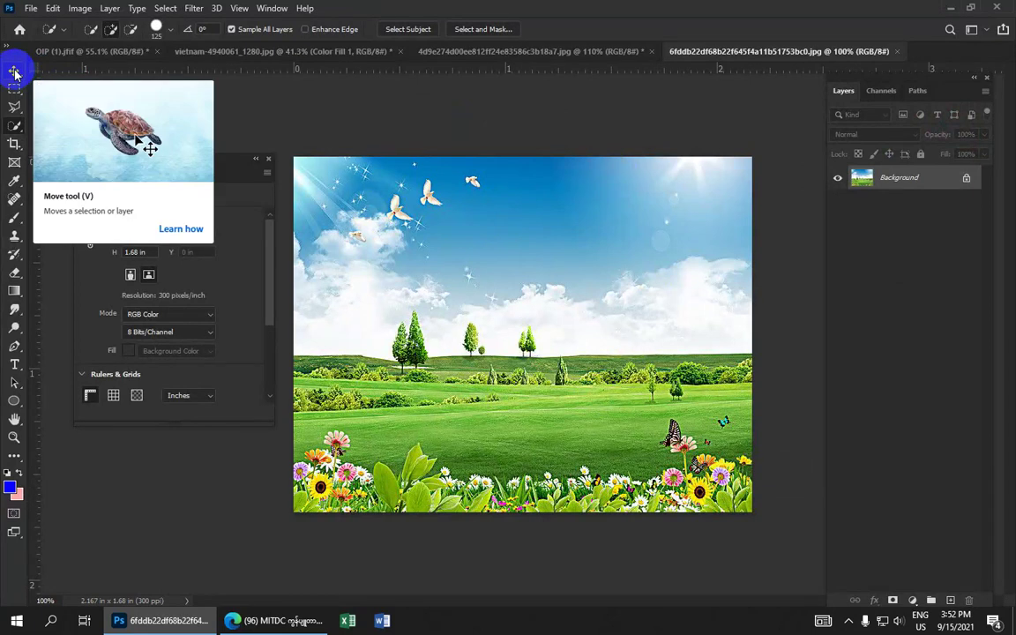
{"action": "left_click", "coordinate": [14, 72]}
{"action": "mouse_move", "coordinate": [578, 357]}
{"action": "left_mouse_down"}
{"action": "mouse_move", "coordinate": [622, 371]}
{"action": "mouse_move", "coordinate": [494, 55]}
{"action": "mouse_move", "coordinate": [344, 52]}
{"action": "left_mouse_up"}
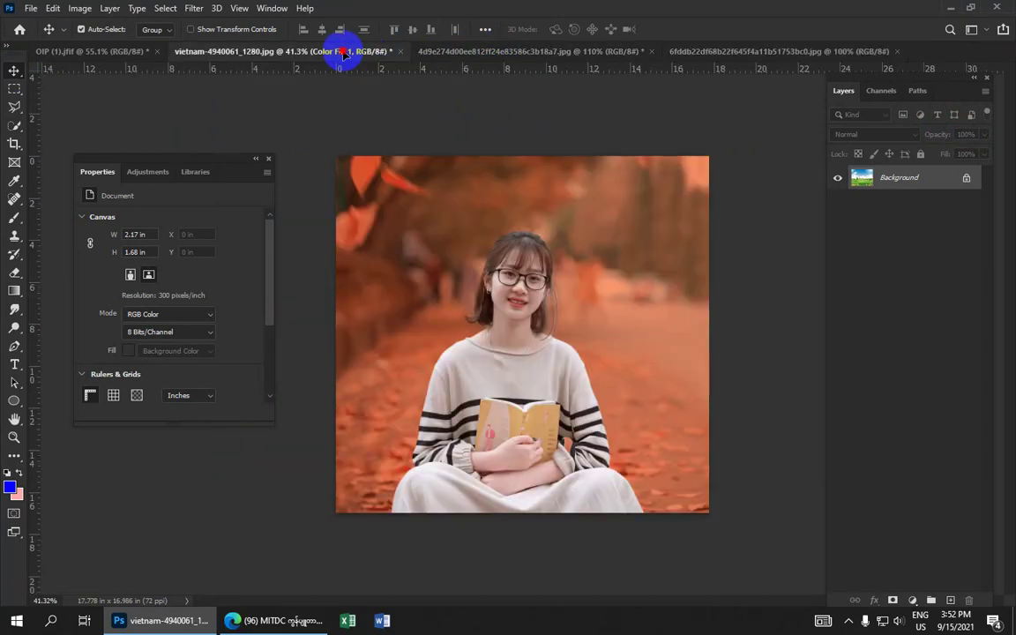
- Drop the meadow into the girl photo as Layer 1, stack it above Group 1, and nudge it right
{"action": "left_click_drag", "start_coordinate": [342, 53], "coordinate": [452, 250]}
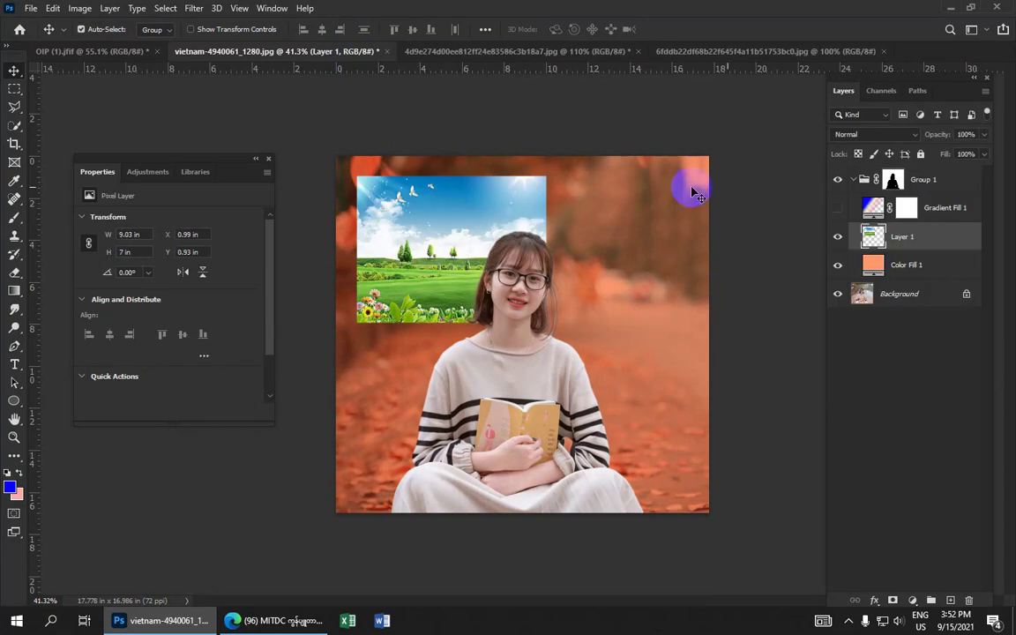
{"action": "left_click_drag", "start_coordinate": [938, 236], "coordinate": [920, 172]}
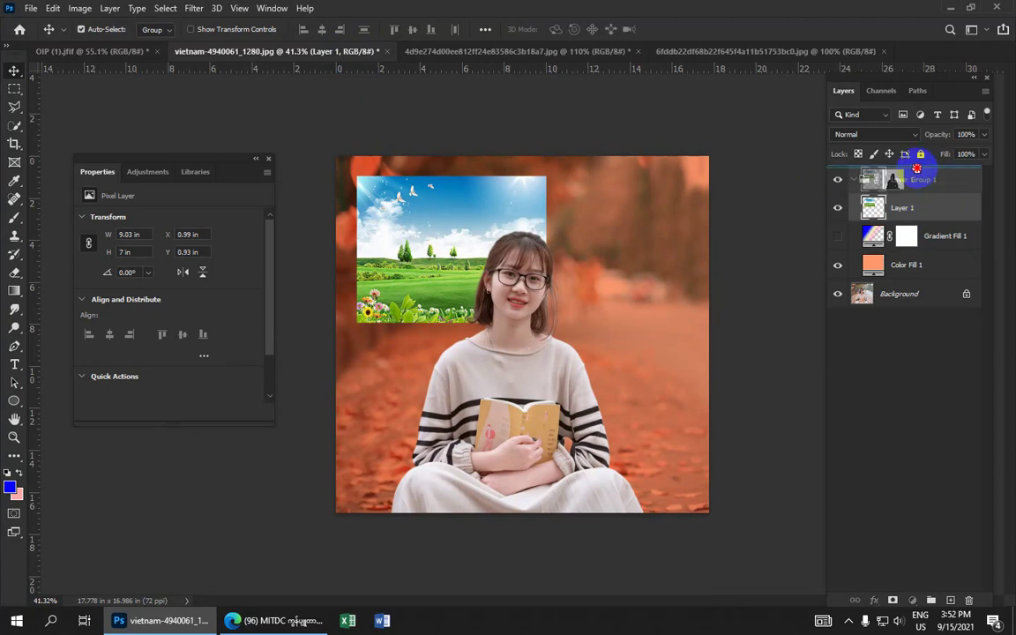
{"action": "left_click_drag", "start_coordinate": [919, 172], "coordinate": [918, 174]}
{"action": "left_click_drag", "start_coordinate": [501, 257], "coordinate": [524, 266]}
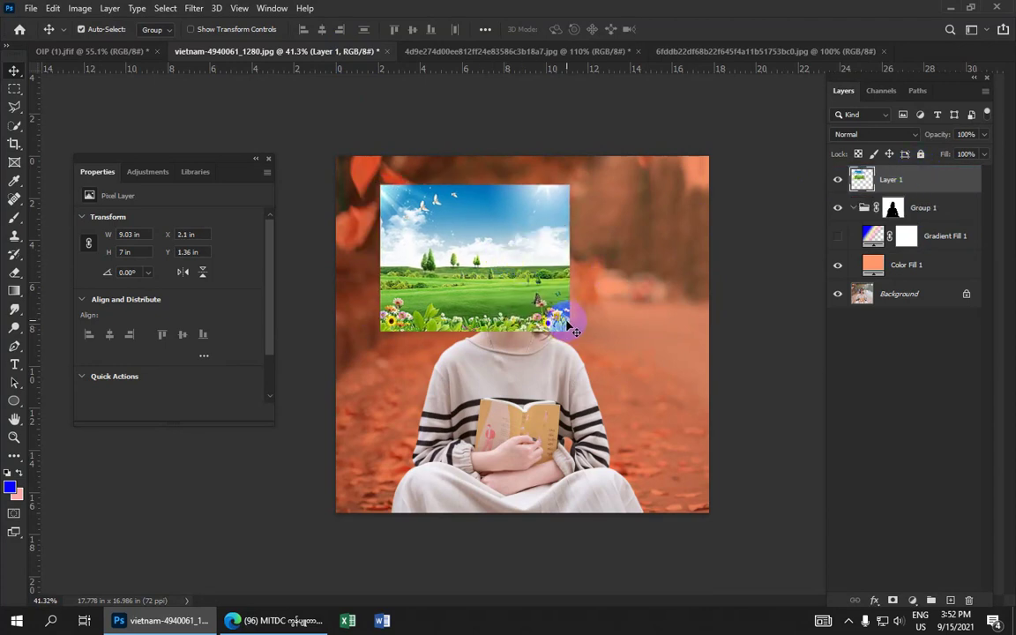
- Free Transform Layer 1 to about 18.9 × 17.51 inches so the meadow covers the canvas, then commit
{"action": "key", "text": "ctrl+t"}
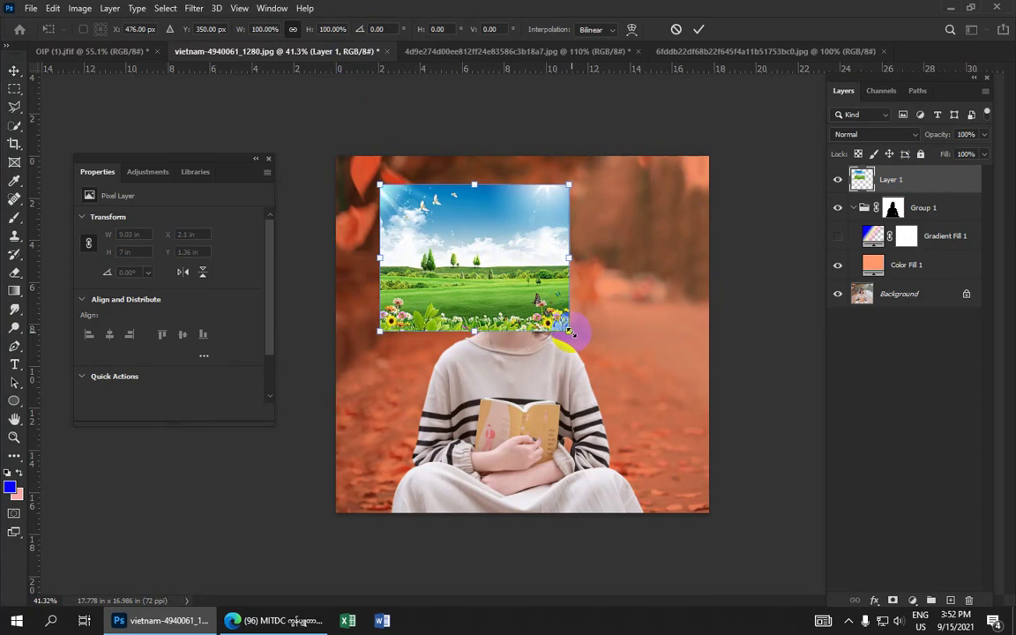
{"action": "left_click_drag", "start_coordinate": [569, 331], "coordinate": [663, 403]}
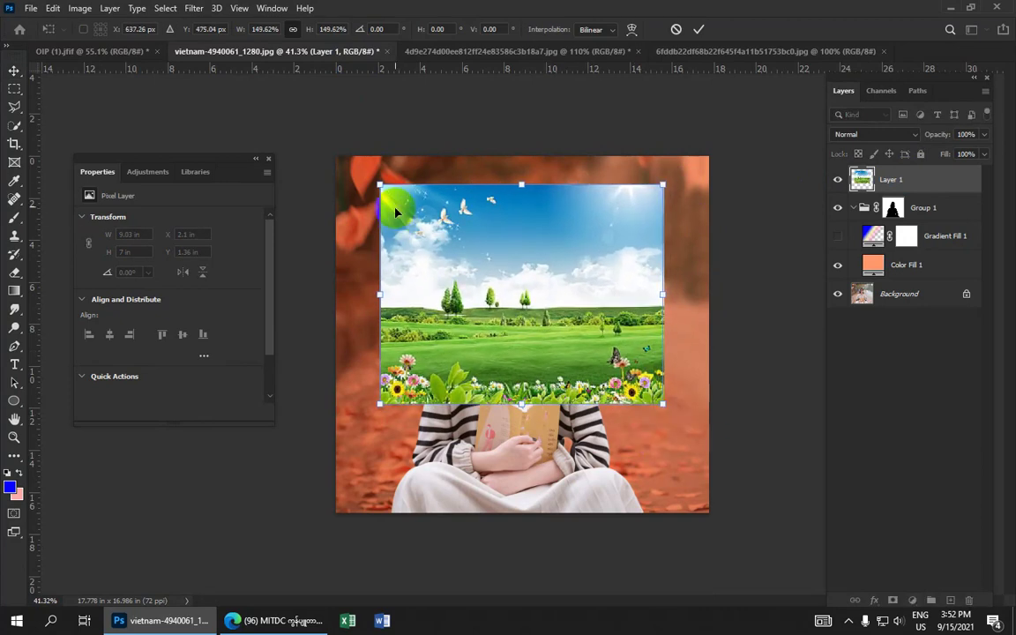
{"action": "left_click_drag", "start_coordinate": [381, 185], "coordinate": [344, 155]}
{"action": "left_click_drag", "start_coordinate": [503, 250], "coordinate": [585, 249]}
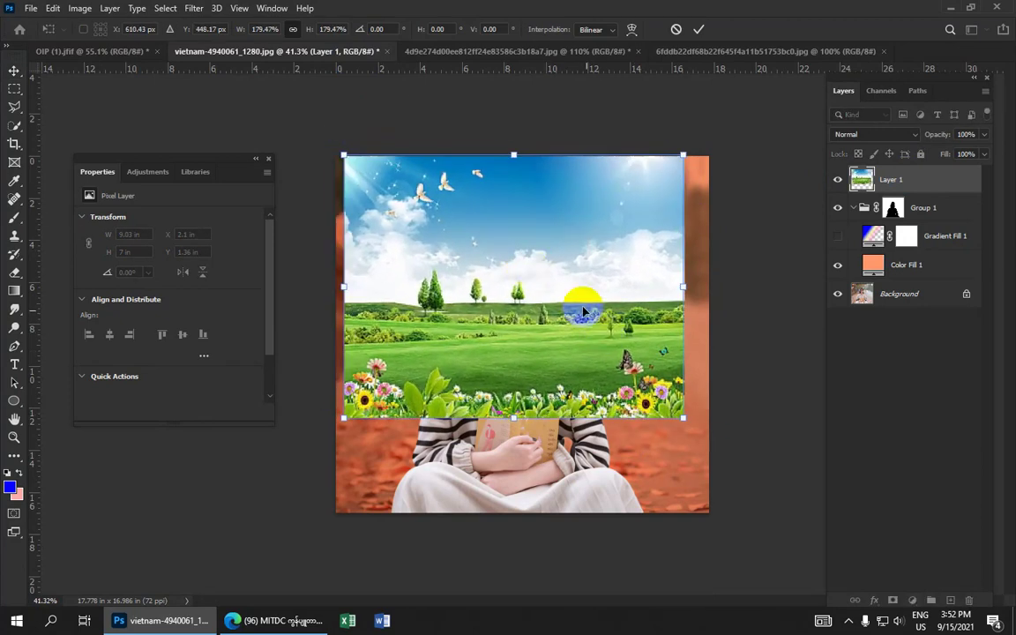
{"action": "left_click_drag", "start_coordinate": [679, 416], "coordinate": [728, 455]}
{"action": "left_click_drag", "start_coordinate": [612, 370], "coordinate": [644, 433]}
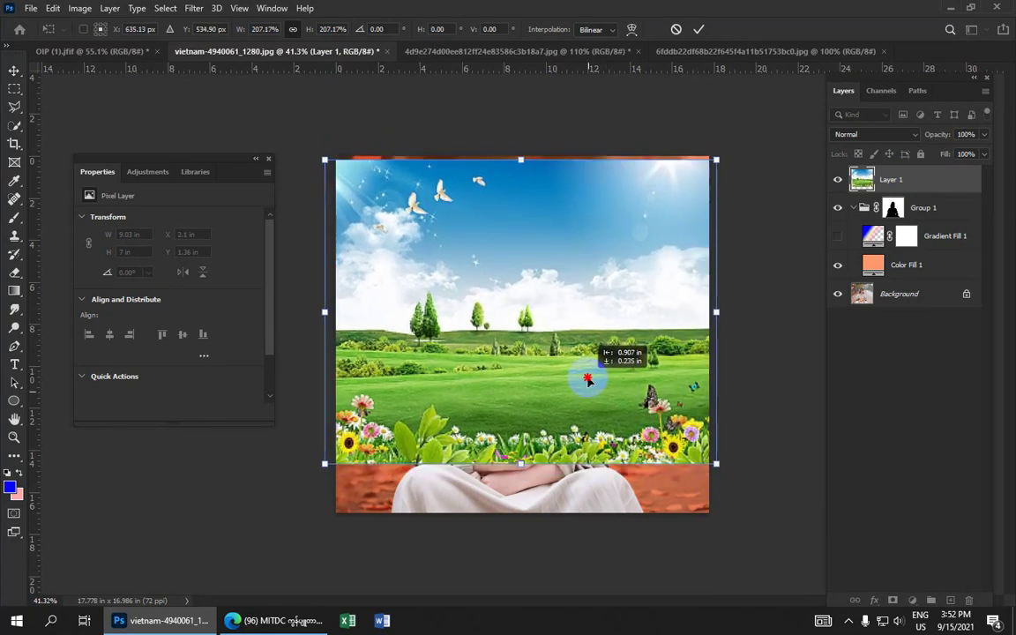
{"action": "left_click_drag", "start_coordinate": [723, 457], "coordinate": [729, 459]}
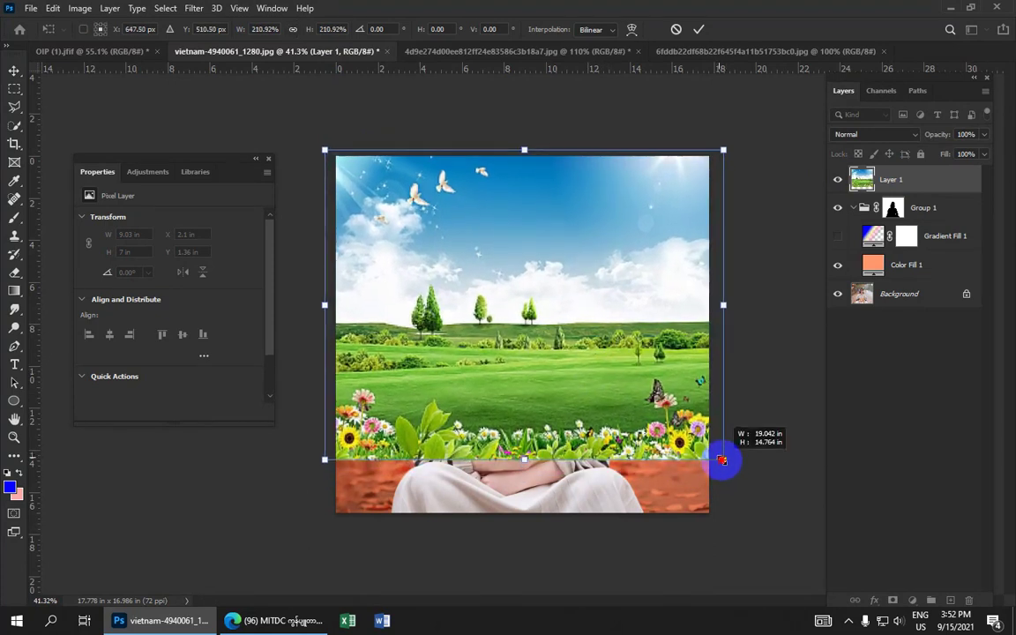
{"action": "mouse_move", "coordinate": [718, 456]}
{"action": "left_mouse_down"}
{"action": "mouse_move", "coordinate": [738, 497]}
{"action": "mouse_move", "coordinate": [723, 481]}
{"action": "left_mouse_up"}
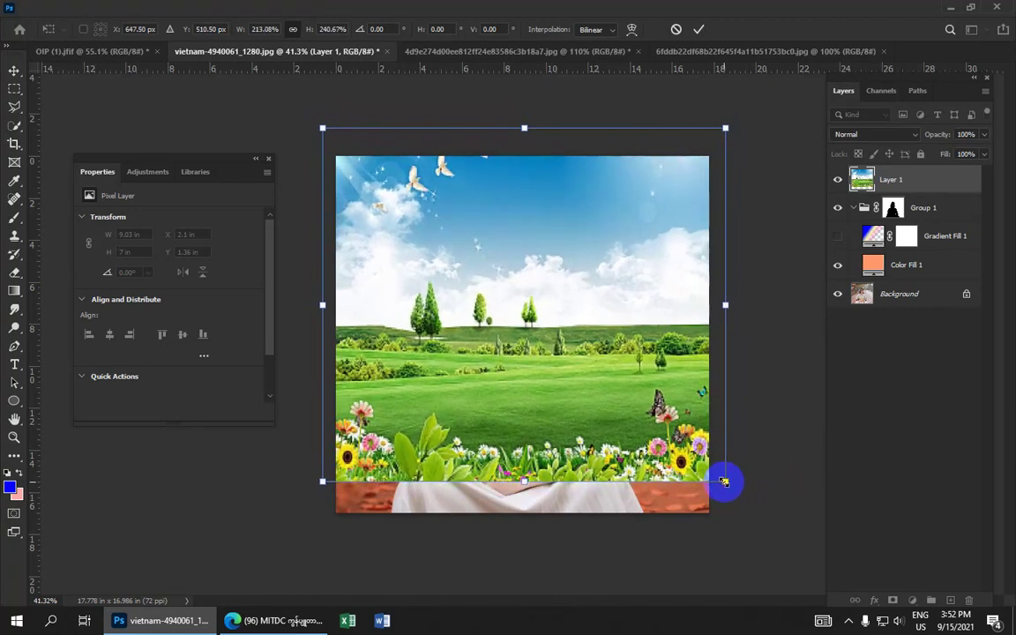
{"action": "left_click_drag", "start_coordinate": [683, 430], "coordinate": [683, 460]}
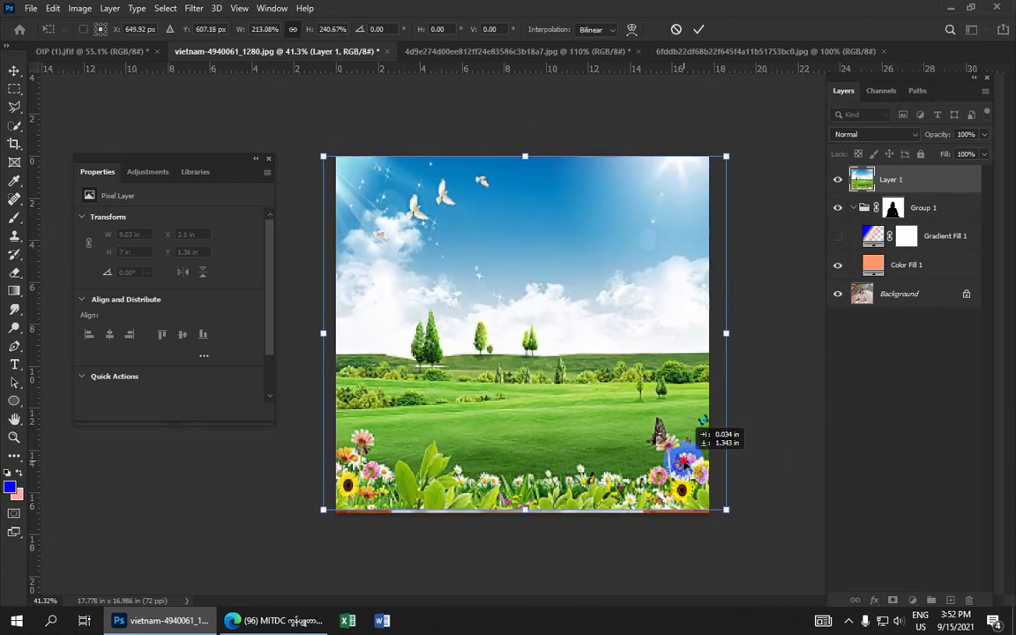
{"action": "left_click_drag", "start_coordinate": [725, 509], "coordinate": [720, 514]}
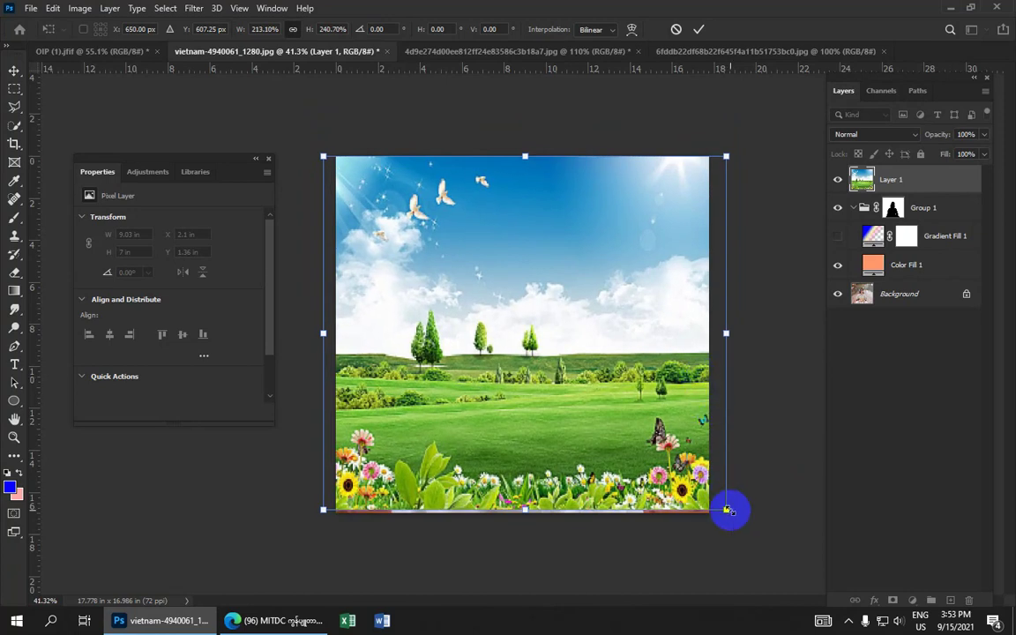
{"action": "left_click_drag", "start_coordinate": [723, 513], "coordinate": [724, 516]}
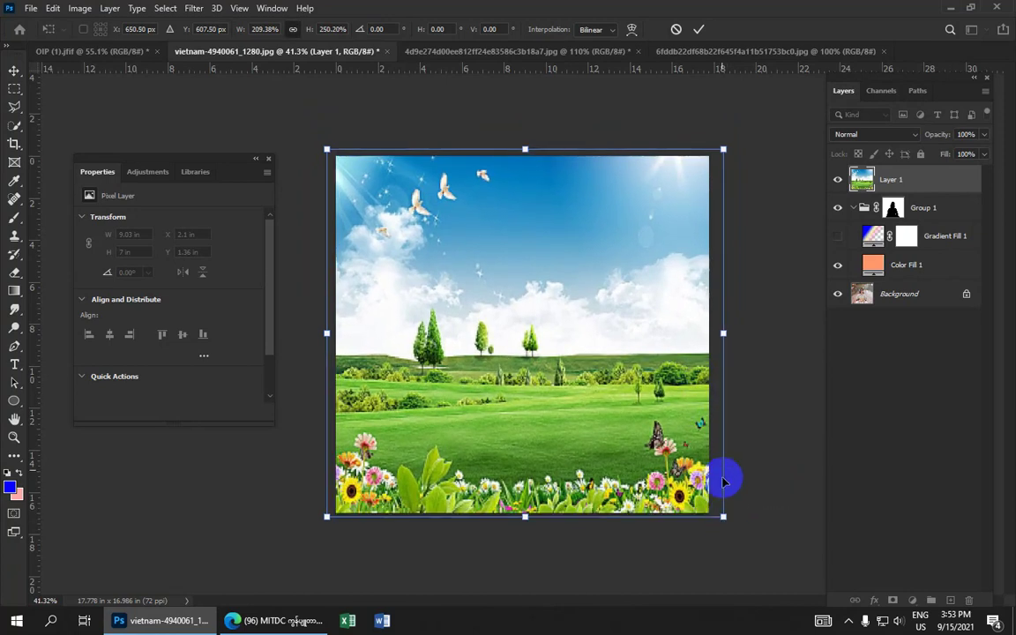
{"action": "left_click", "coordinate": [699, 31]}
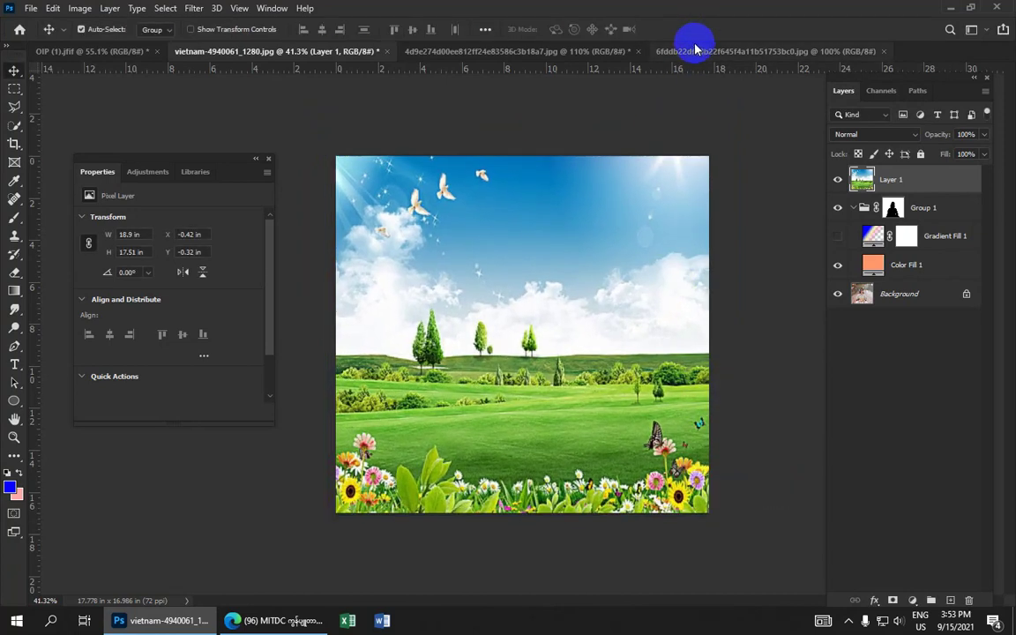
- Move Layer 1 below Group 1 so the girl stands in front of the meadow, then deselect
{"action": "left_click_drag", "start_coordinate": [934, 174], "coordinate": [937, 220]}
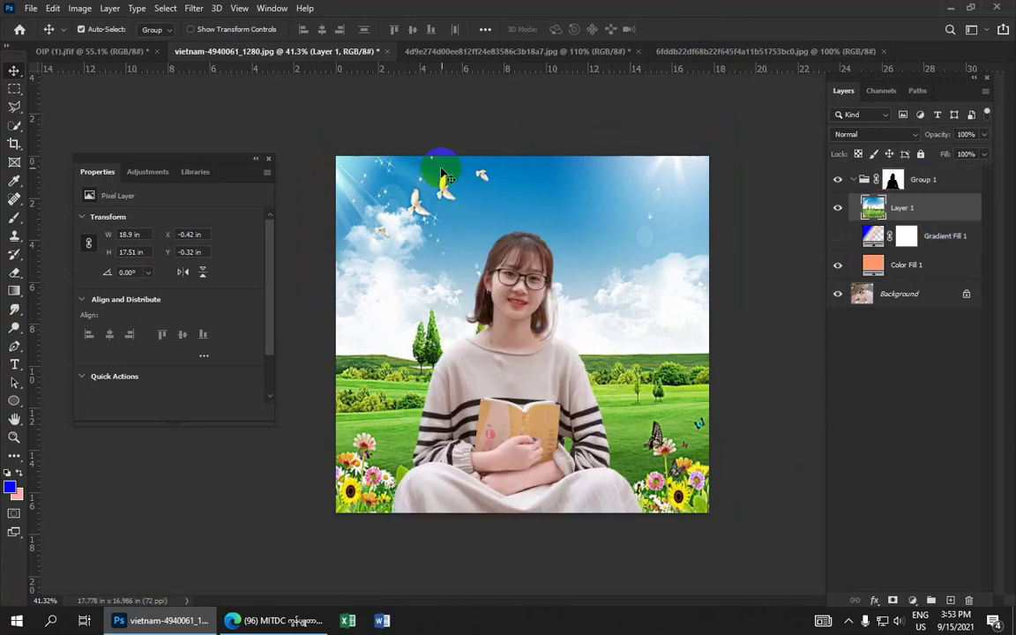
{"action": "left_click", "coordinate": [753, 311]}
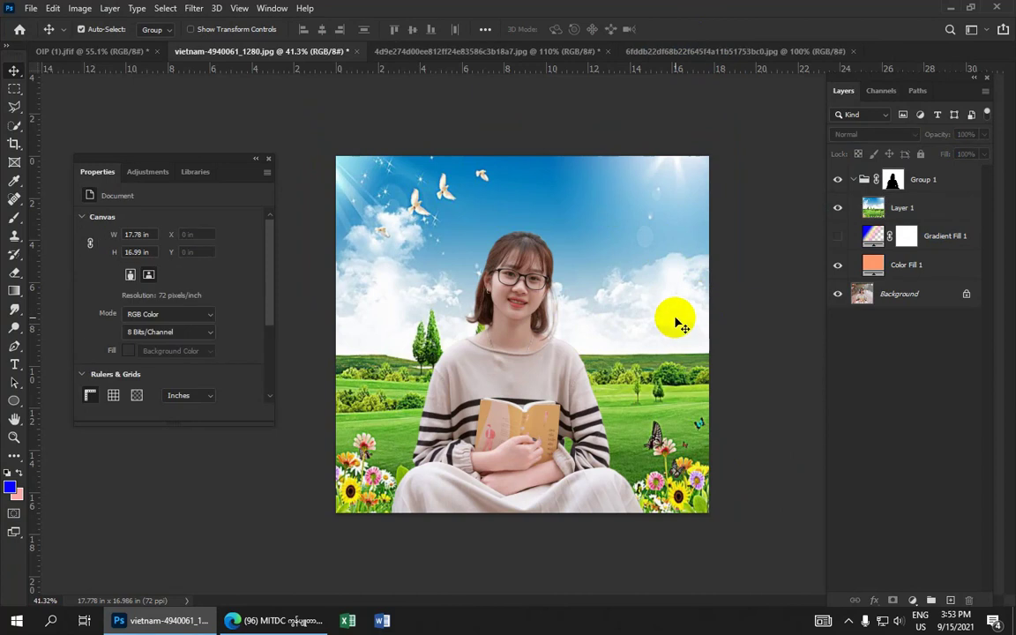
{"action": "left_click", "coordinate": [30, 9]}
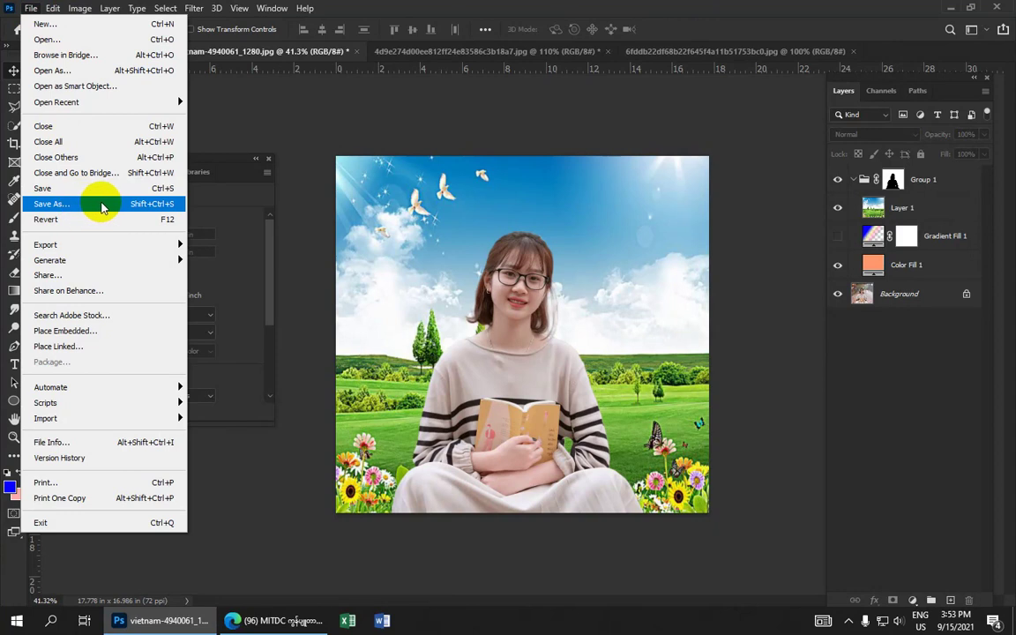
- Save a copy to the Desktop under the new file name 'change background'
{"action": "left_click", "coordinate": [103, 207]}
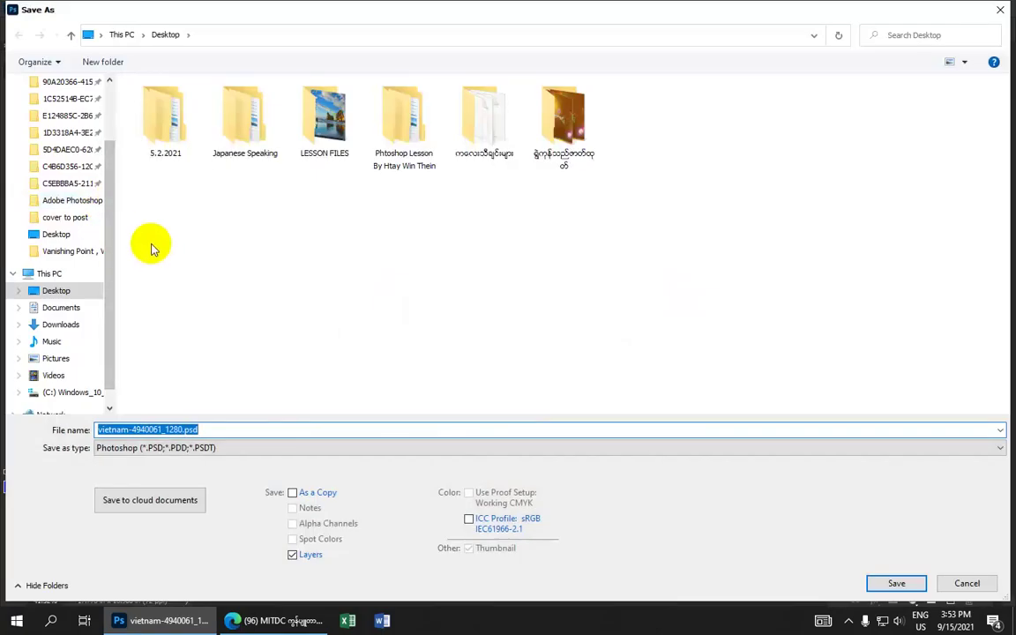
{"action": "mouse_move", "coordinate": [56, 291]}
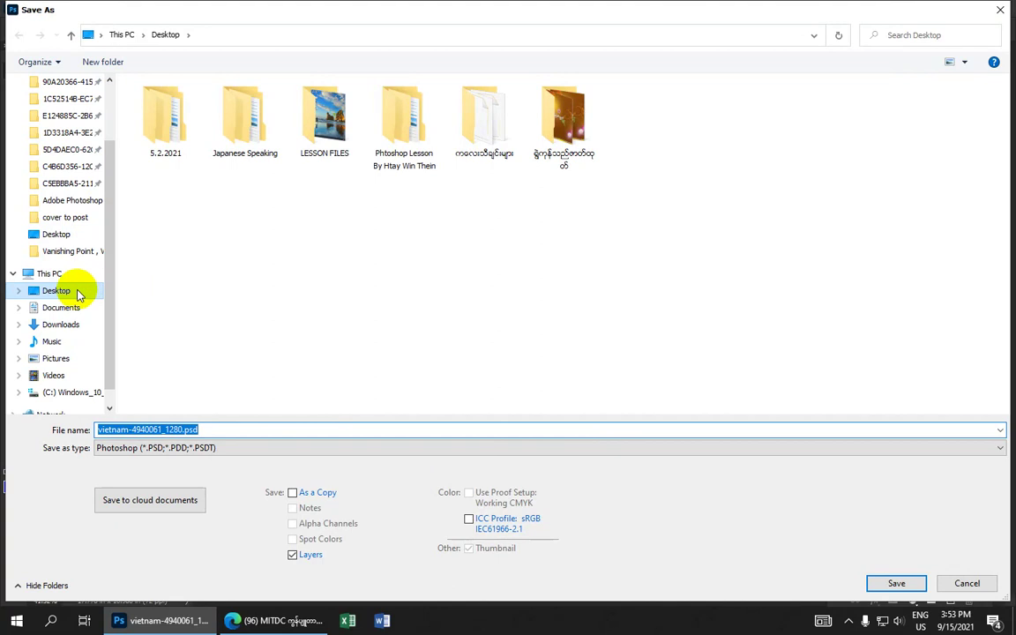
{"action": "left_click", "coordinate": [78, 294]}
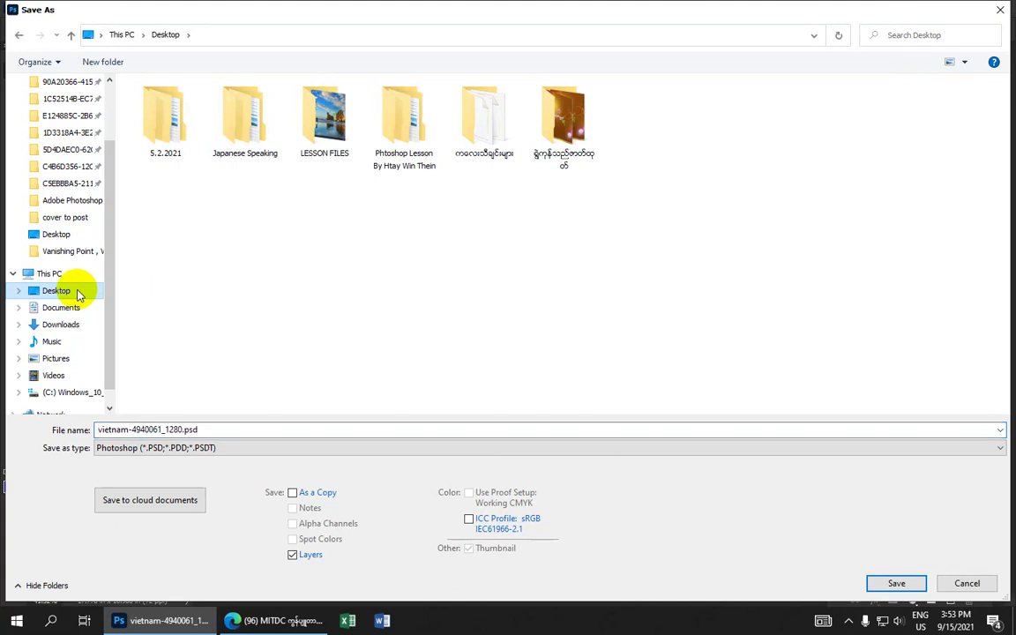
{"action": "left_click", "coordinate": [215, 430]}
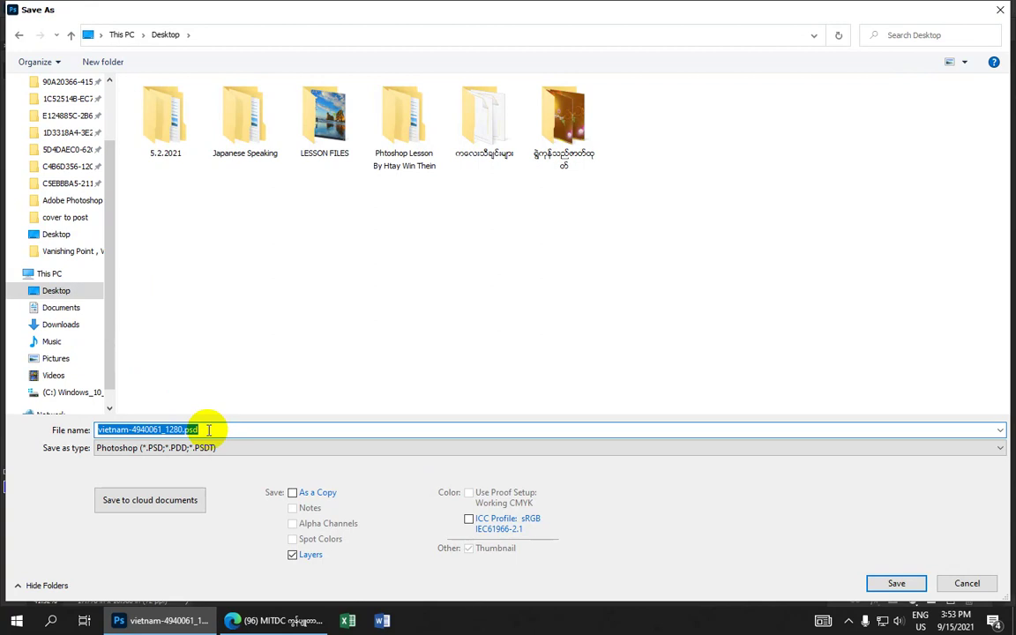
{"action": "type", "text": "c"}
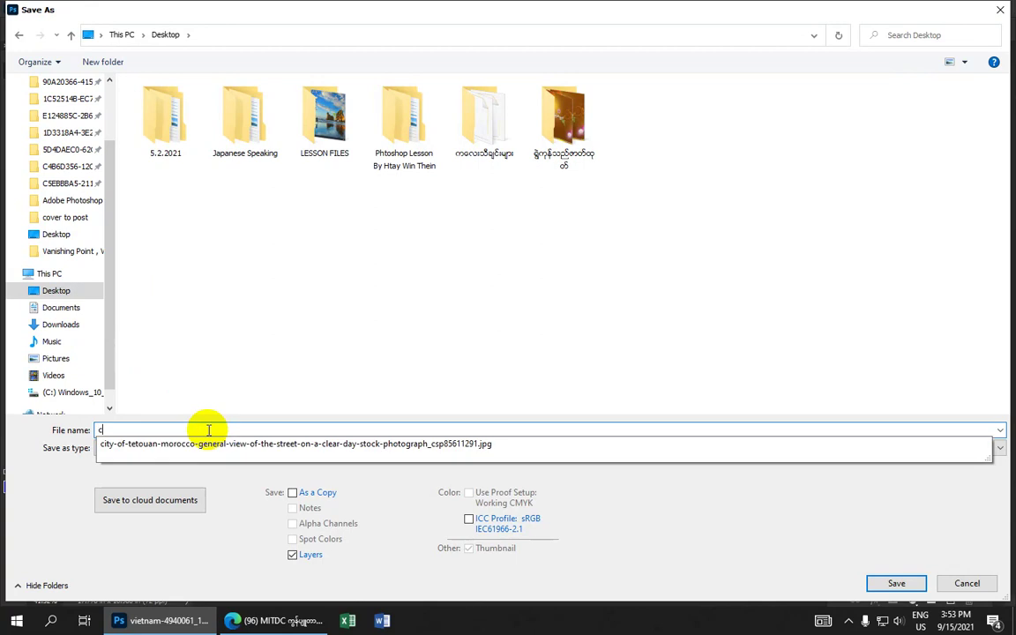
{"action": "type", "text": "hange background"}
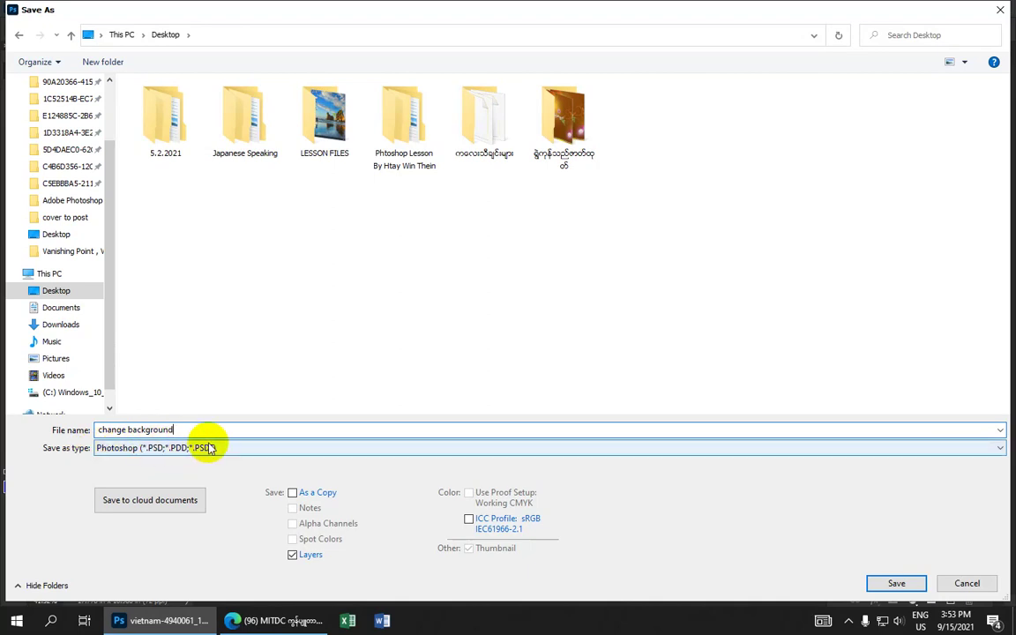
- Set the file format to JPEG and save
{"action": "left_click", "coordinate": [998, 448]}
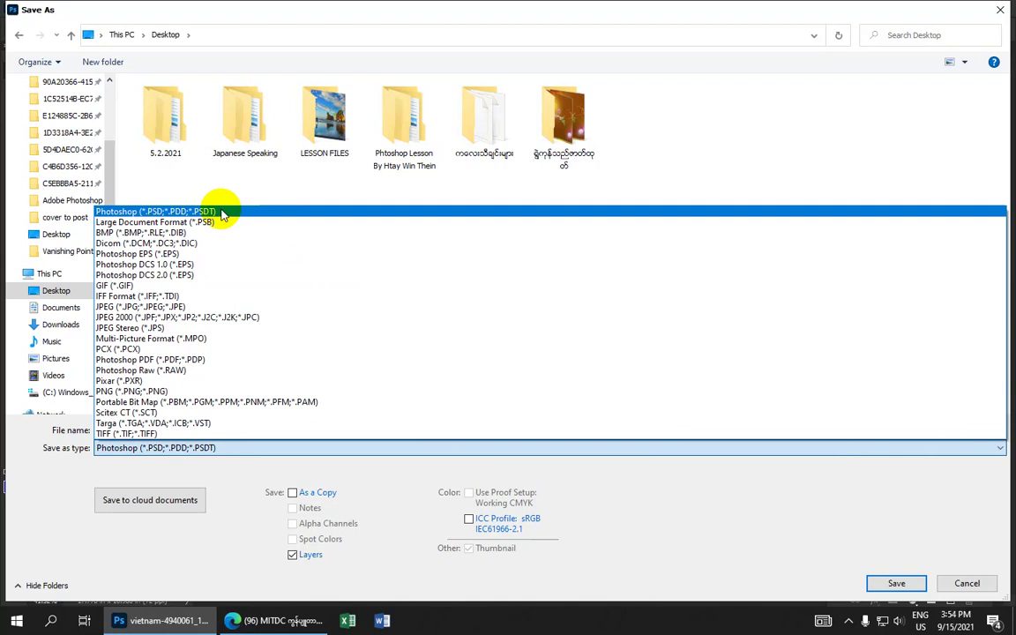
{"action": "left_click", "coordinate": [222, 215]}
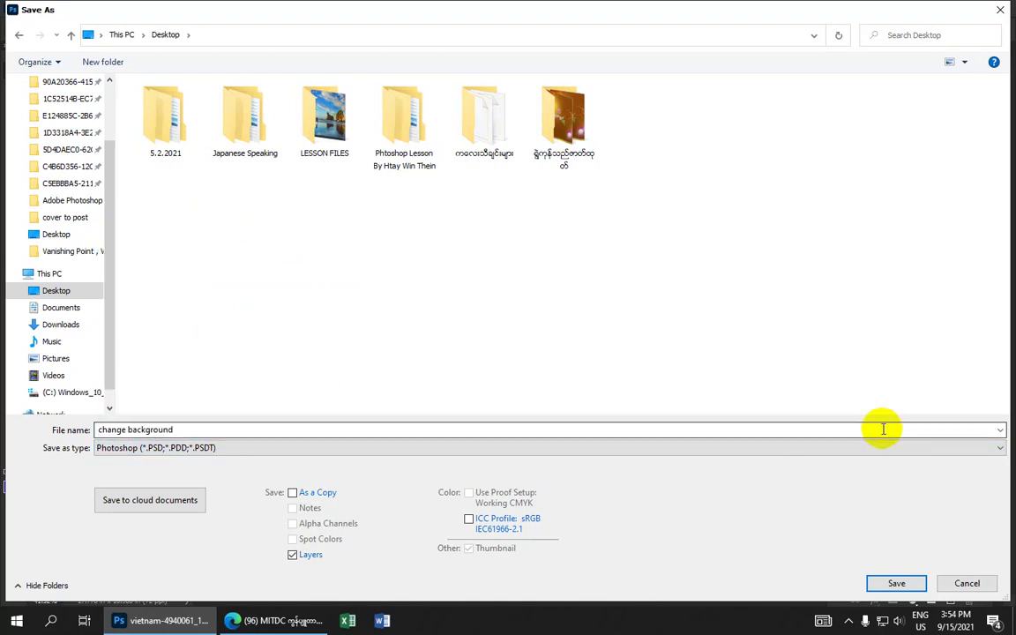
{"action": "left_click", "coordinate": [997, 447]}
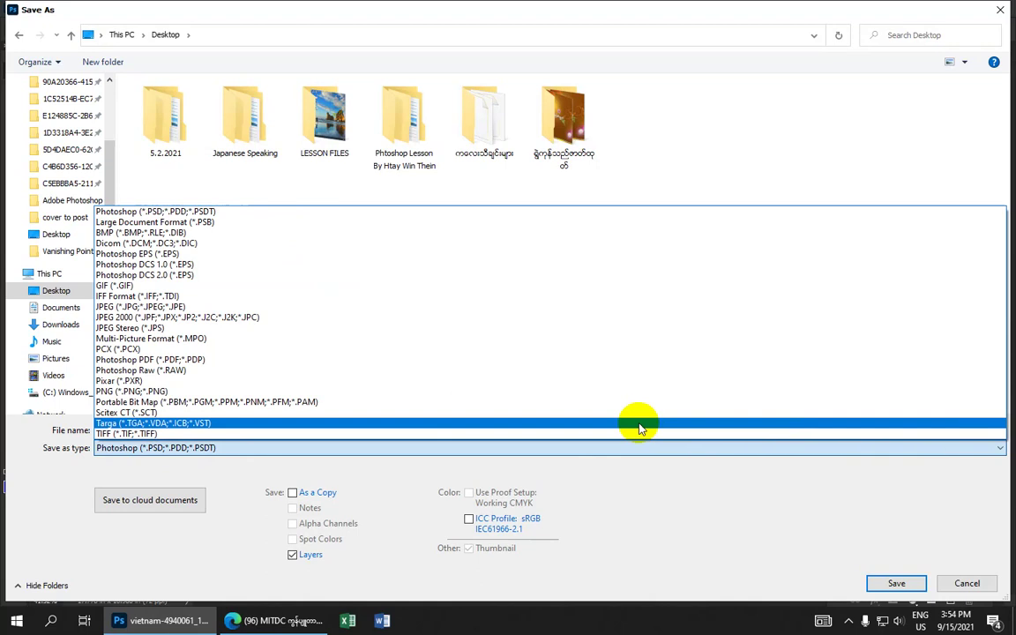
{"action": "left_click", "coordinate": [323, 313]}
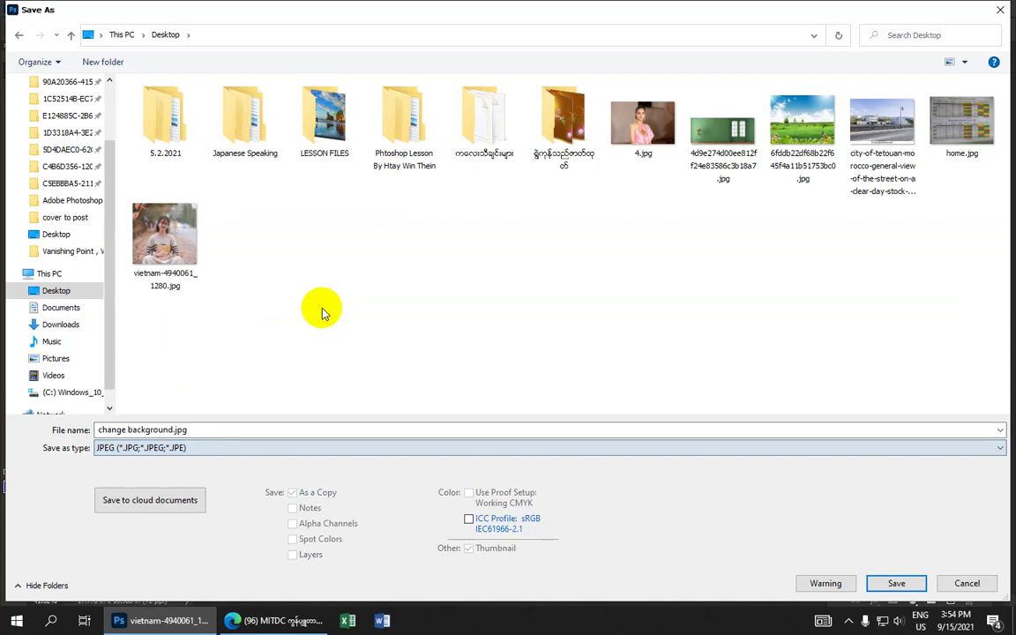
{"action": "left_click", "coordinate": [893, 584]}
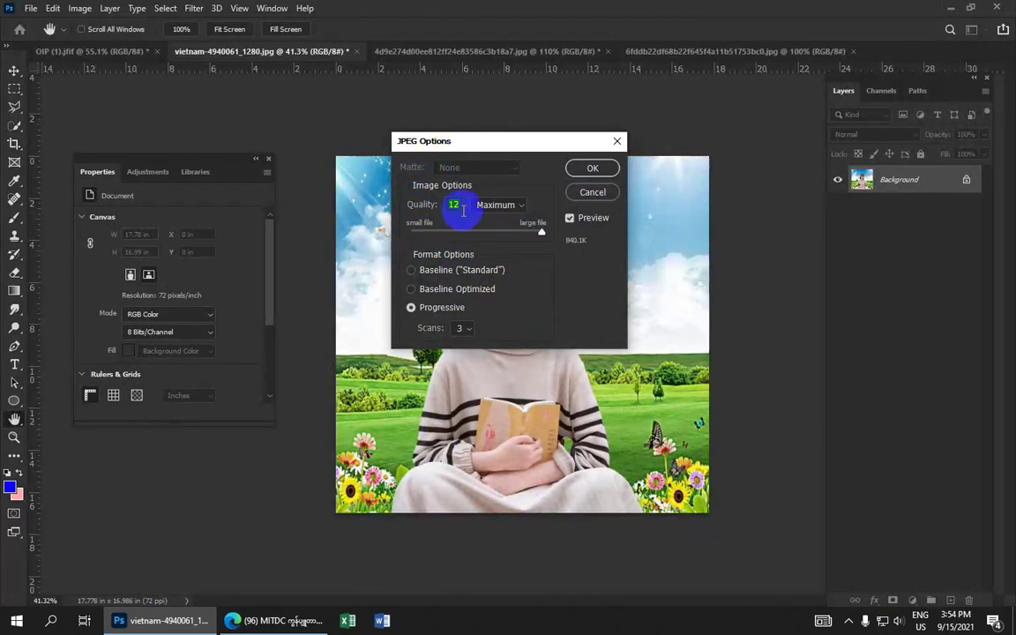
- Accept JPEG Quality 12 (Maximum) to finish saving change background.jpg
{"action": "double_click", "coordinate": [461, 207]}
{"action": "left_click", "coordinate": [605, 176]}
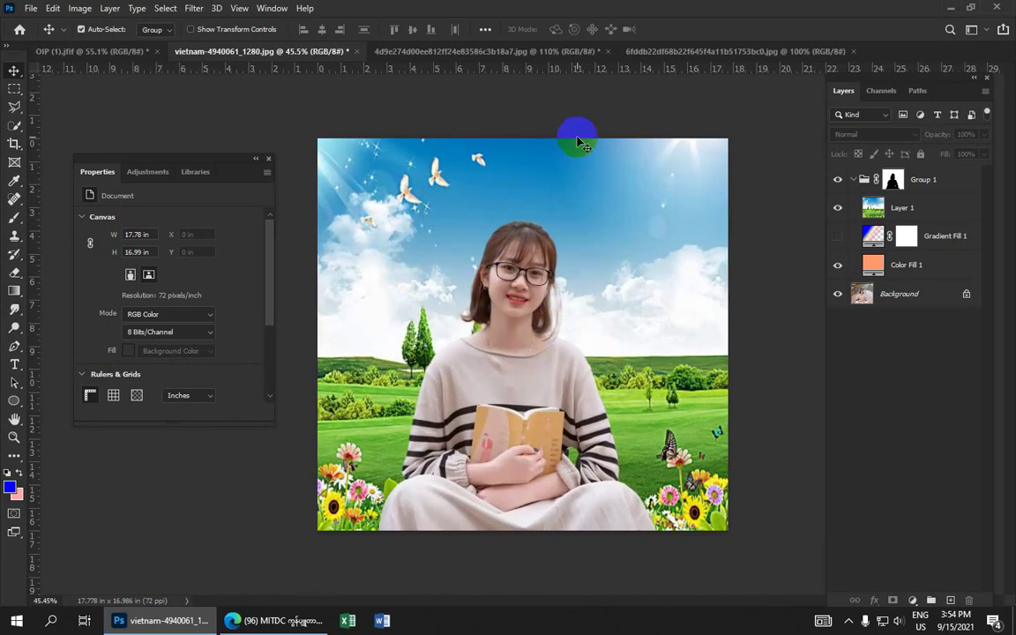
- Minimize Photoshop to reveal the desktop with the saved change background JPEG
{"action": "left_click", "coordinate": [953, 9]}
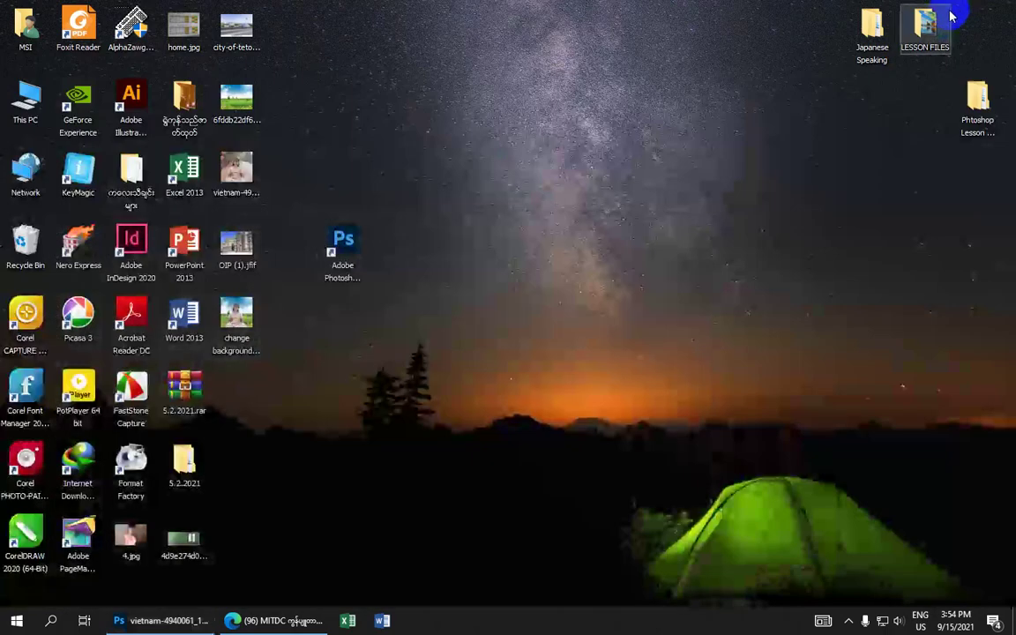